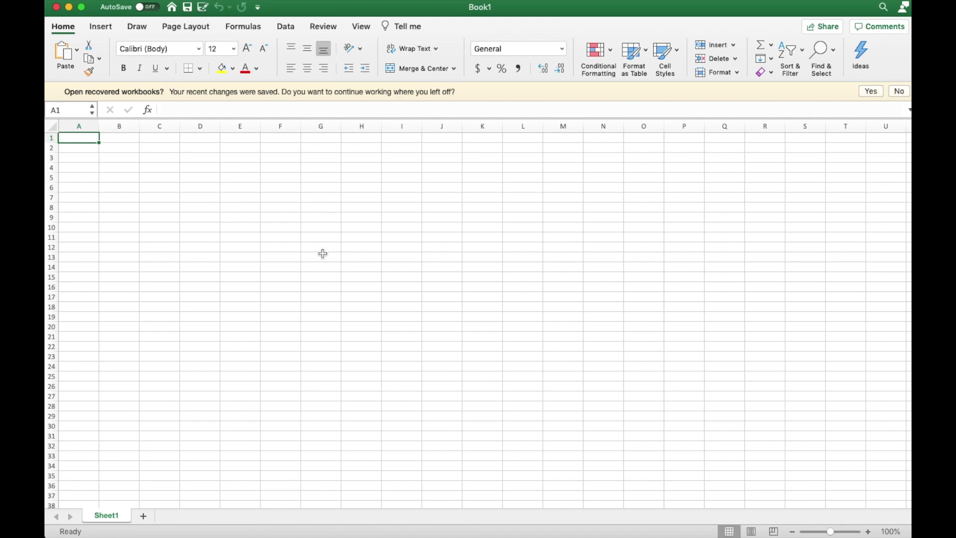
- Rename Sheet1 to Transactions
{"action": "double_click", "coordinate": [112, 518]}
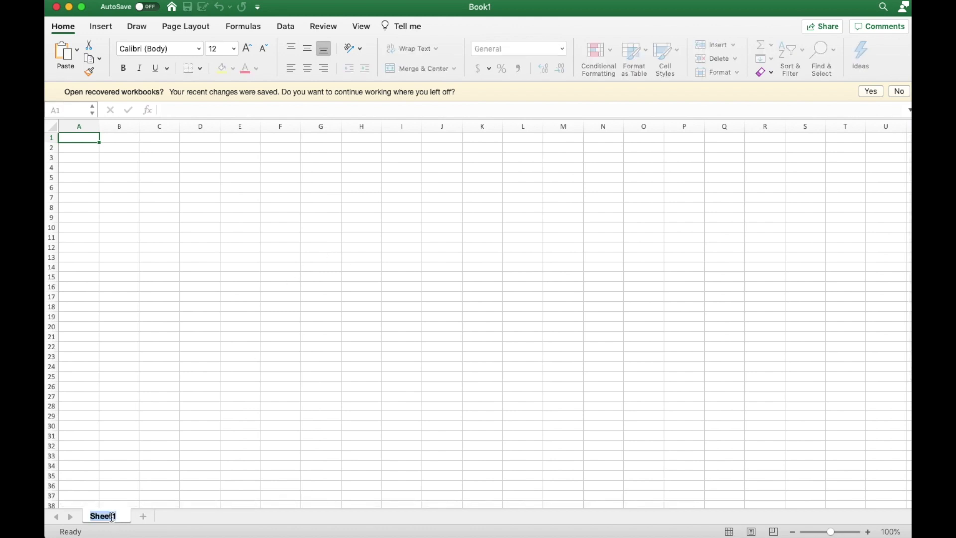
{"action": "type", "text": "Transactions"}
{"action": "key", "text": "Return"}
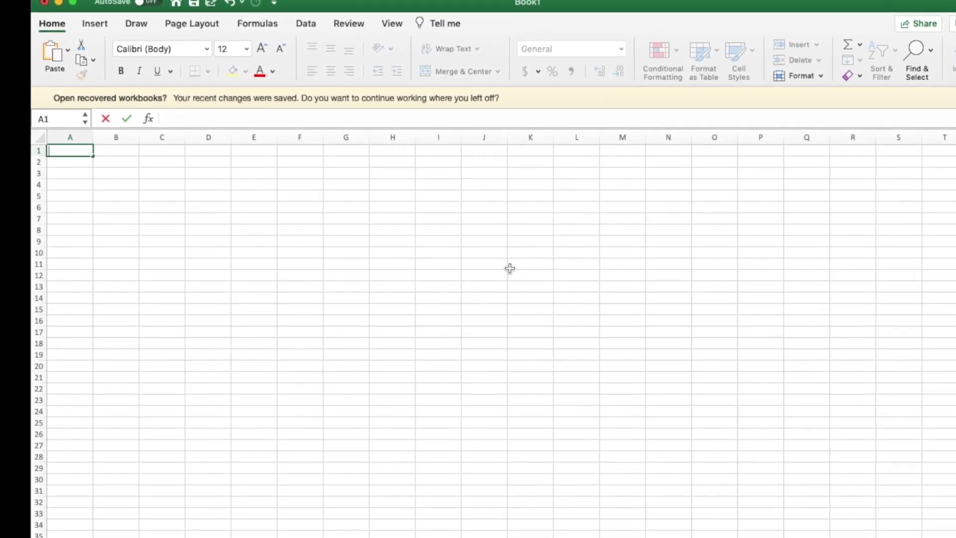
- Enter Date and Description as the first column headings in row 2
{"action": "type", "text": "Date"}
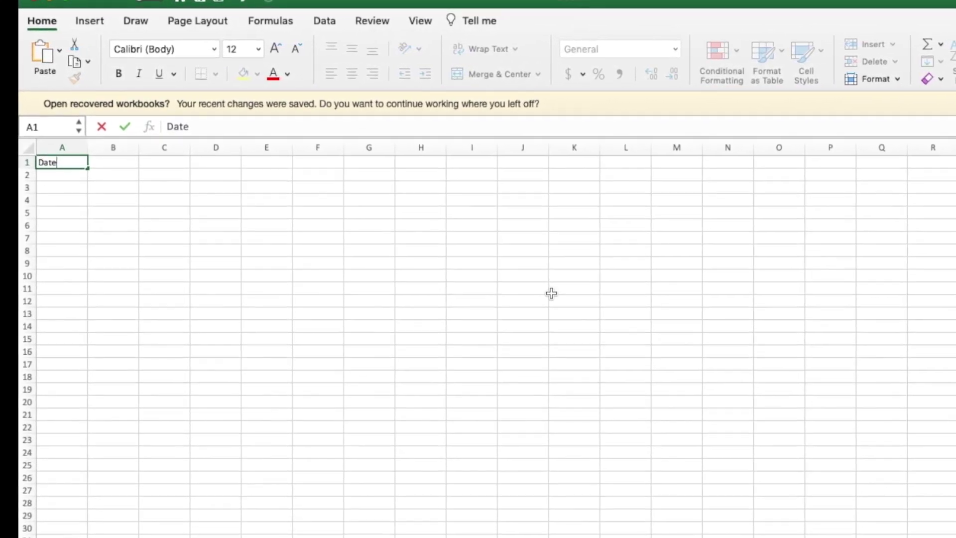
{"action": "key", "text": "Tab"}
{"action": "type", "text": "Description"}
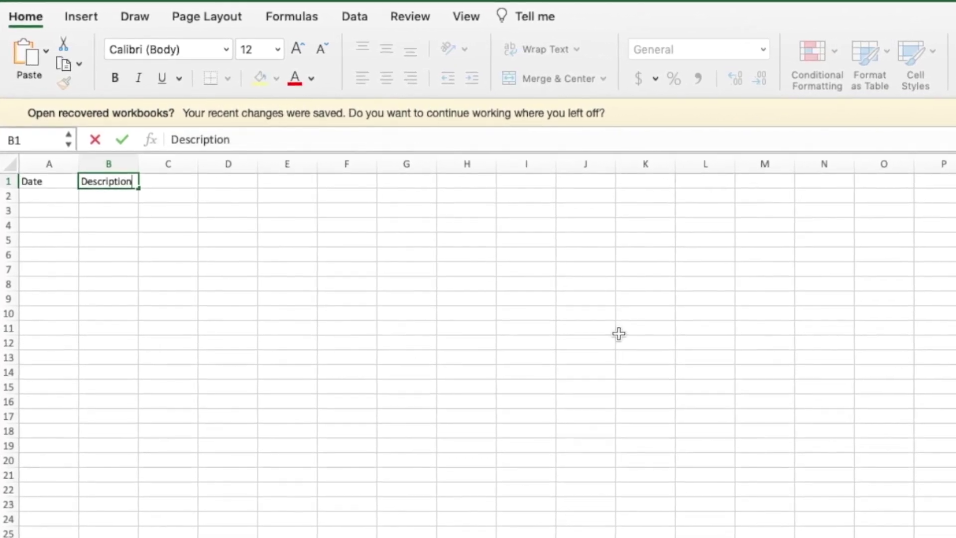
{"action": "key", "text": "Tab"}
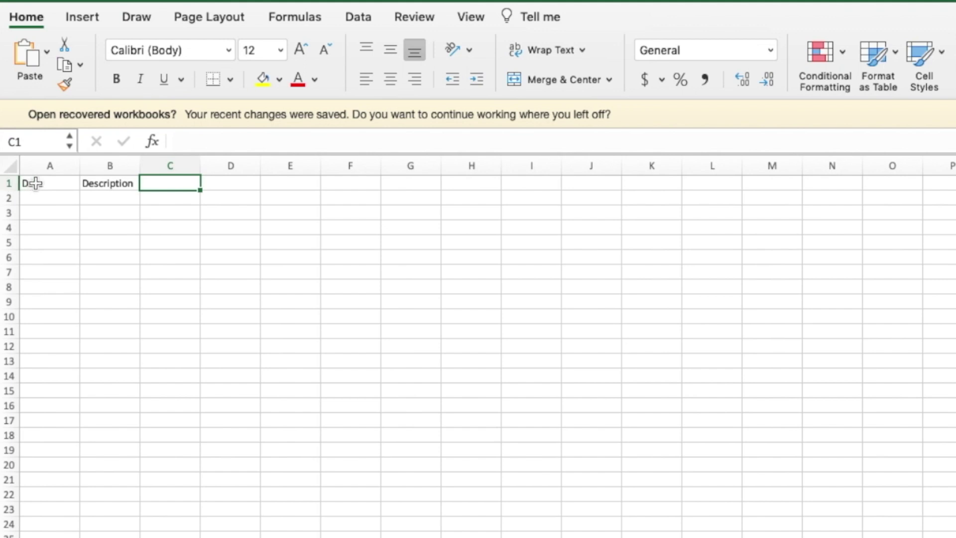
{"action": "left_click_drag", "start_coordinate": [35, 183], "coordinate": [95, 205]}
- Add the Assets group heading over Cash, Receivables, Inventory and Equipment columns
{"action": "left_click", "coordinate": [190, 187]}
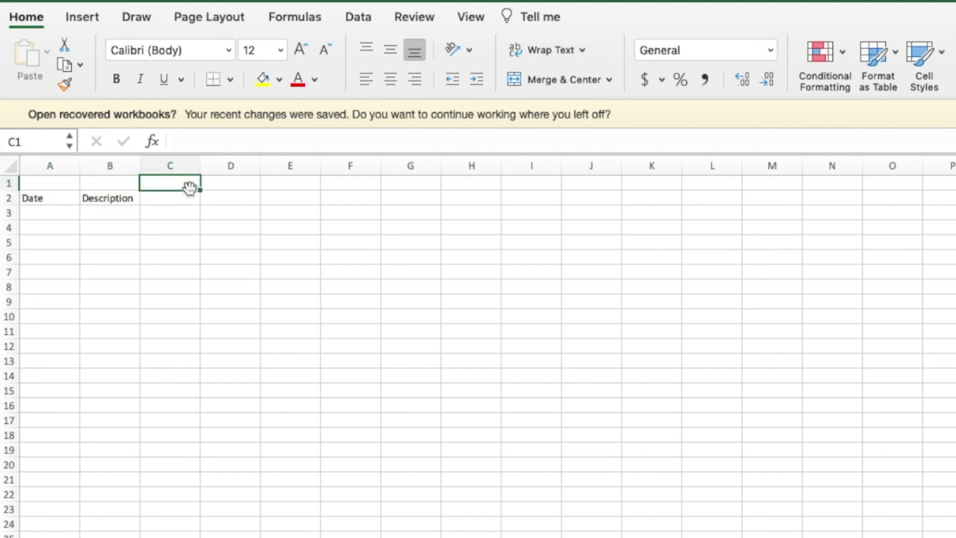
{"action": "type", "text": "Assets"}
{"action": "key", "text": "Return"}
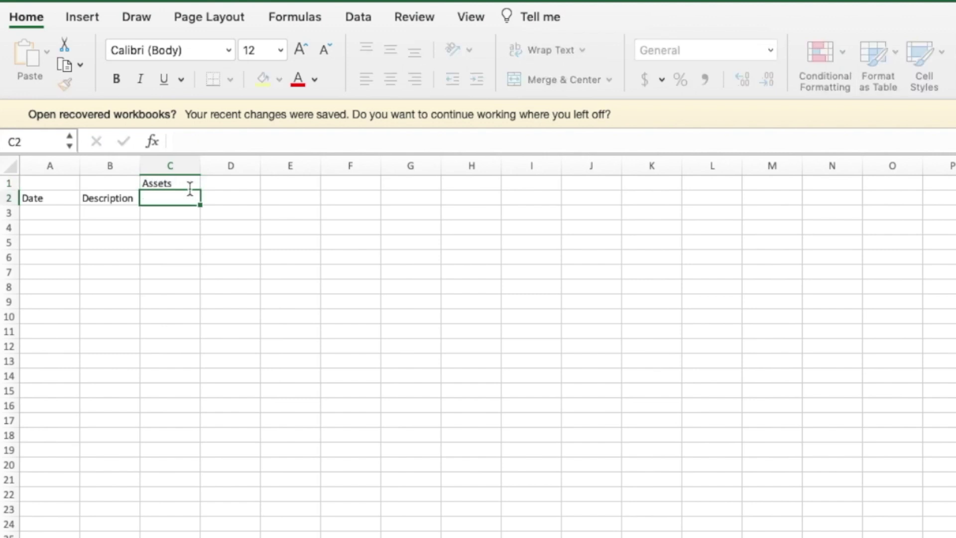
{"action": "type", "text": "C"}
{"action": "key", "text": "BackSpace"}
{"action": "type", "text": "Cash"}
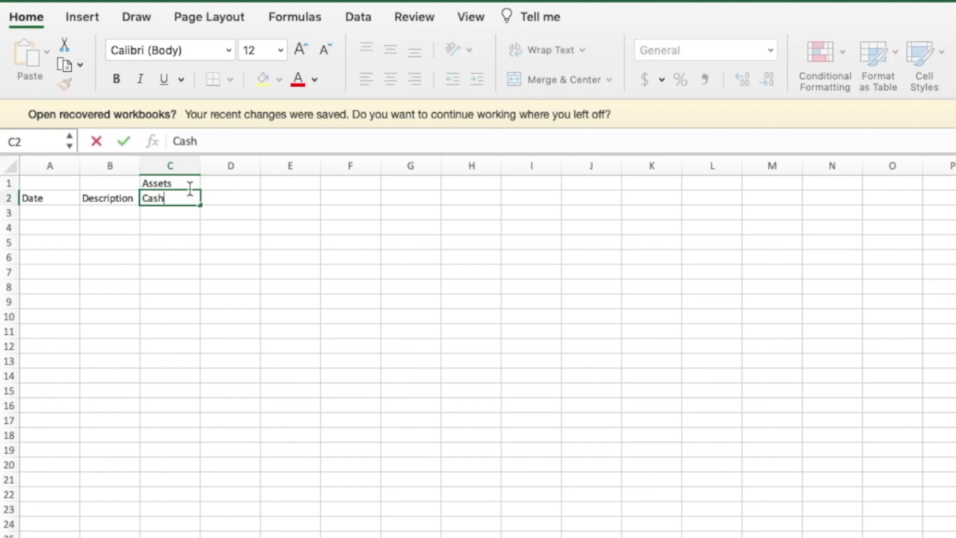
{"action": "key", "text": "Tab"}
{"action": "type", "text": "Re"}
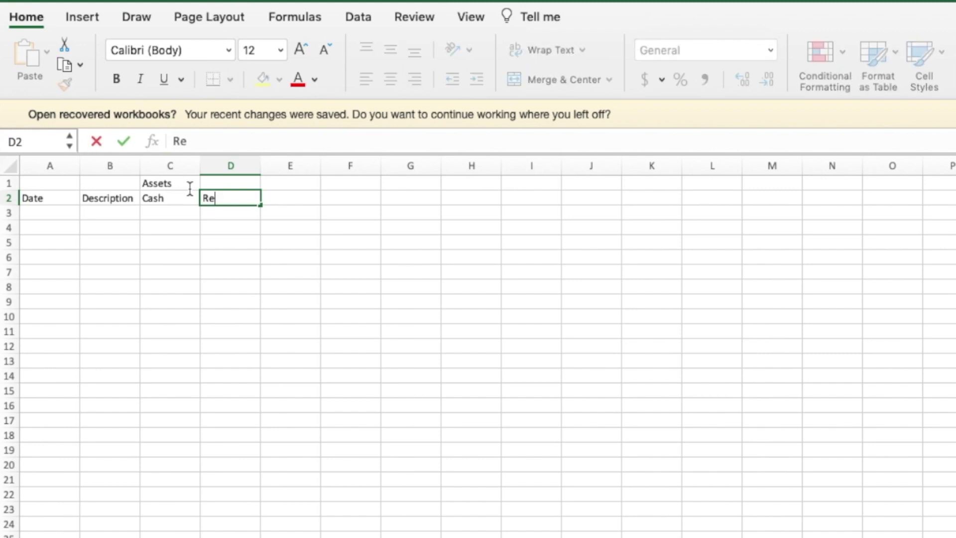
{"action": "type", "text": "ceivables"}
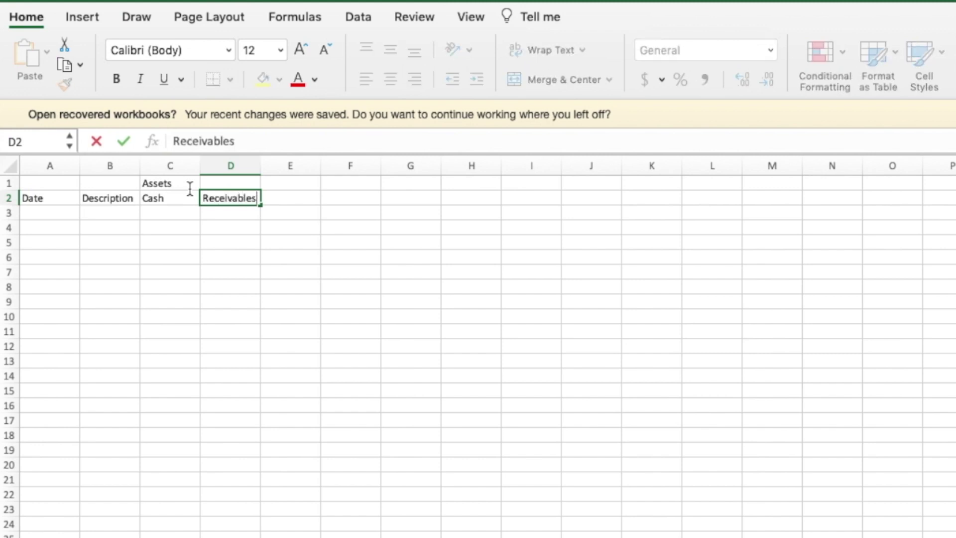
{"action": "key", "text": "Tab"}
{"action": "type", "text": "Inve"}
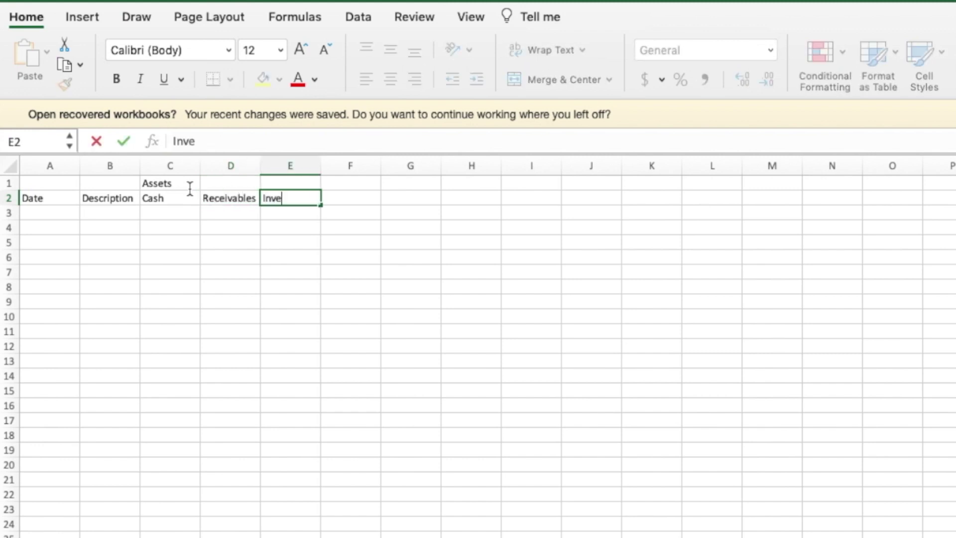
{"action": "type", "text": "ntory"}
{"action": "key", "text": "Tab"}
{"action": "type", "text": "Equipment"}
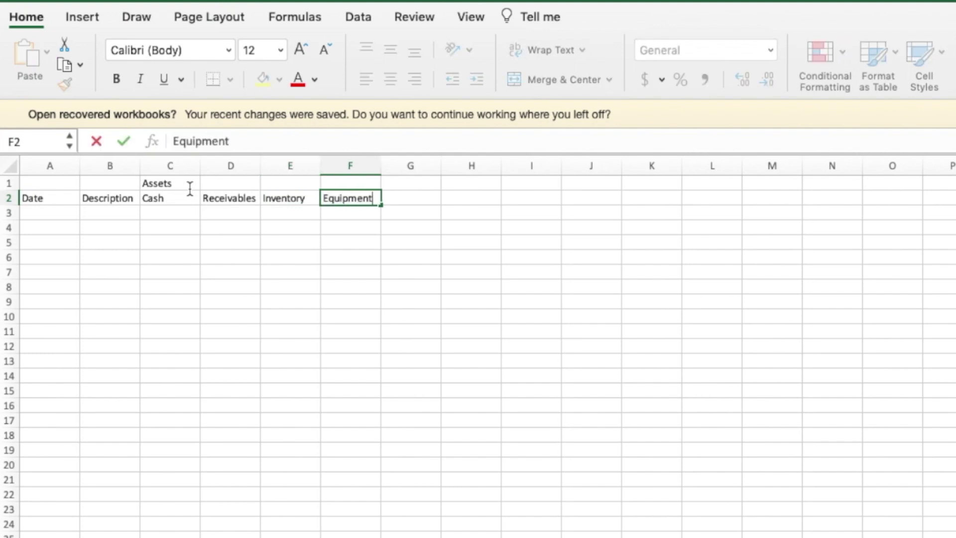
{"action": "key", "text": "Tab"}
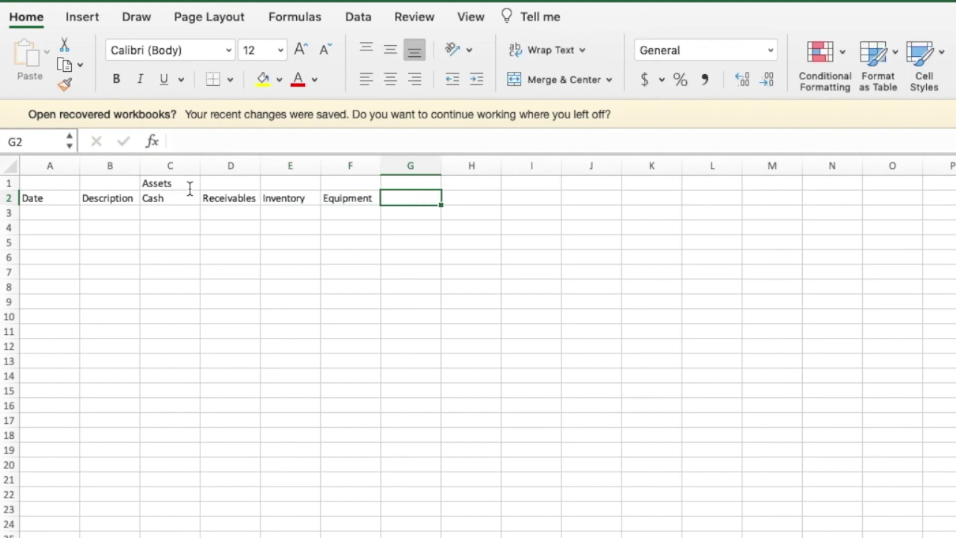
- Add the Liabilities heading over Equip. Loan and an Equity heading over an Equity column
{"action": "key", "text": "Up"}
{"action": "type", "text": "Liabili"}
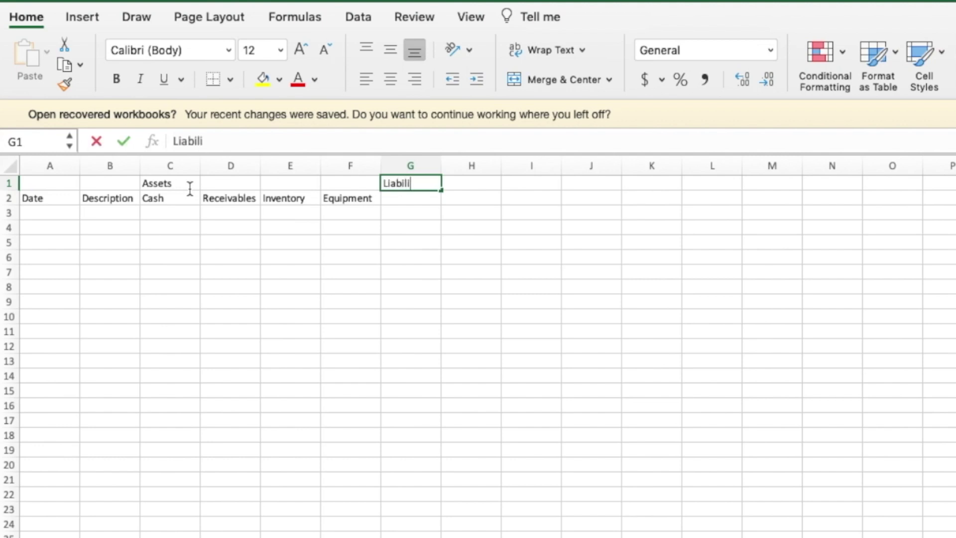
{"action": "type", "text": "ties"}
{"action": "key", "text": "Return"}
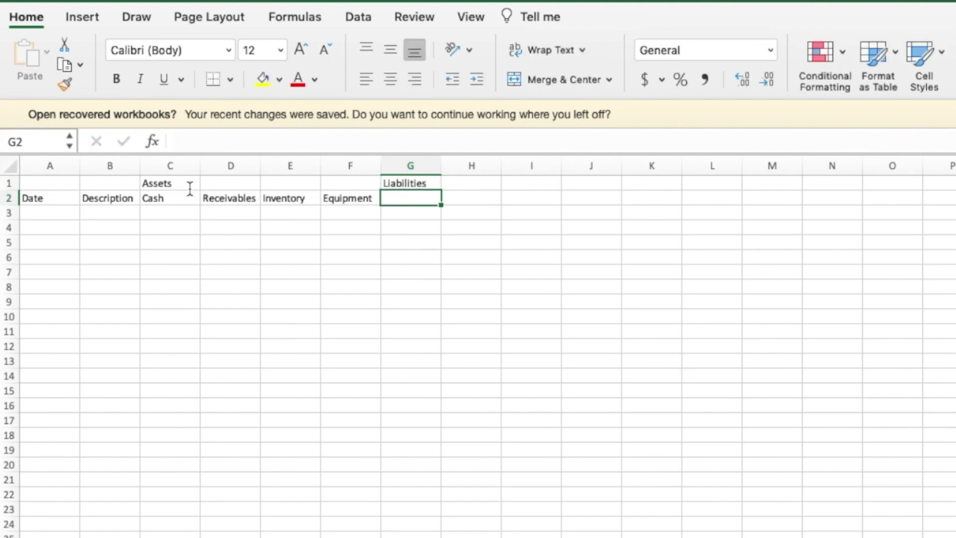
{"action": "type", "text": "Equip. Loan"}
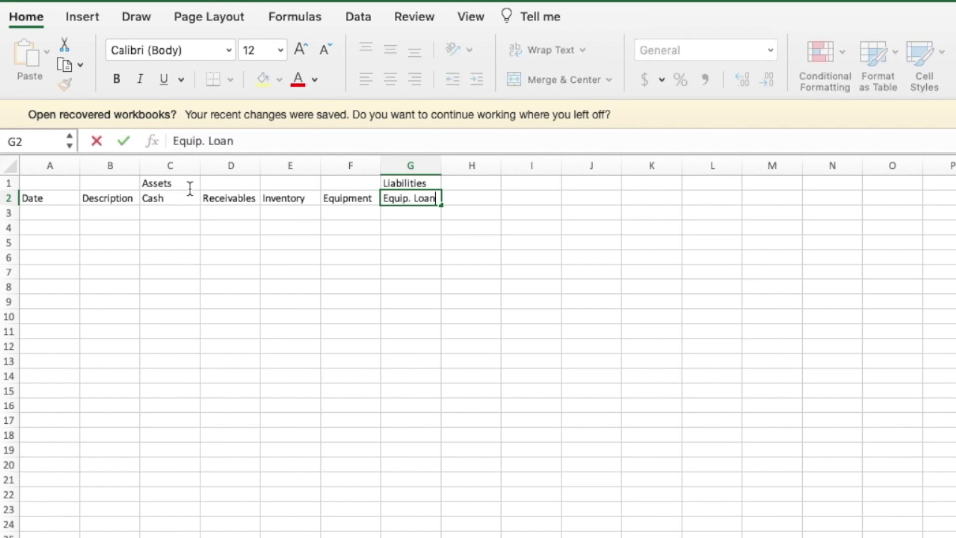
{"action": "key", "text": "Tab"}
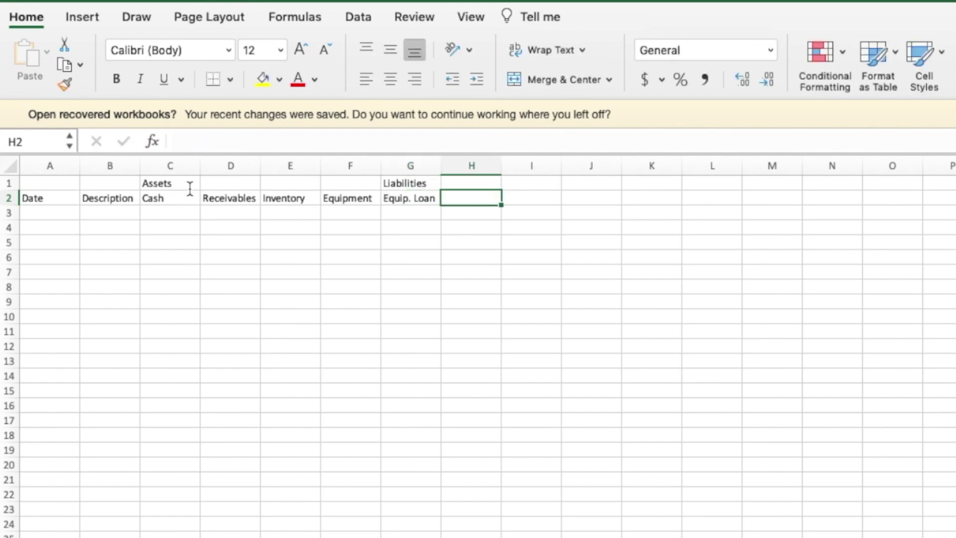
{"action": "type", "text": "Eqity"}
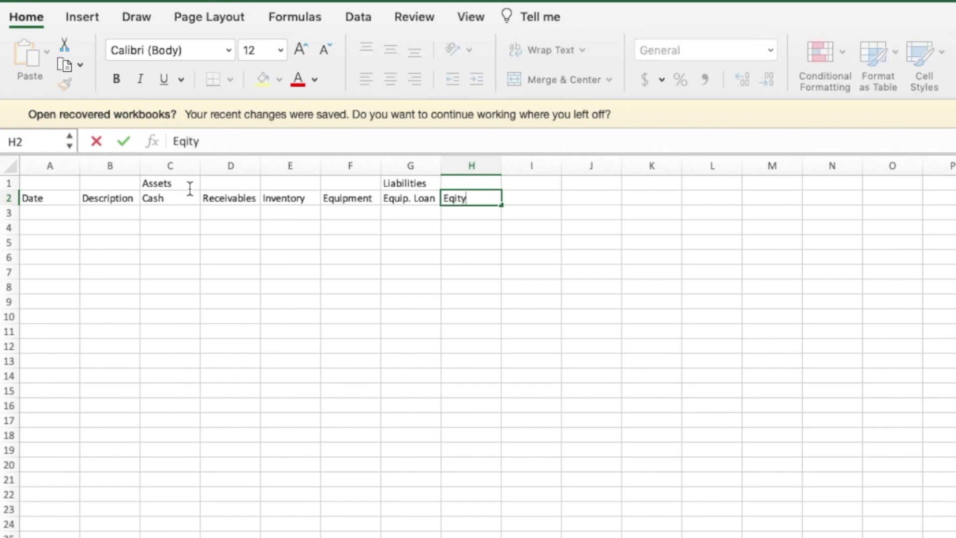
{"action": "key", "text": "BackSpace"}
{"action": "key", "text": "BackSpace"}
{"action": "key", "text": "BackSpace"}
{"action": "type", "text": "uity"}
{"action": "key", "text": "Up"}
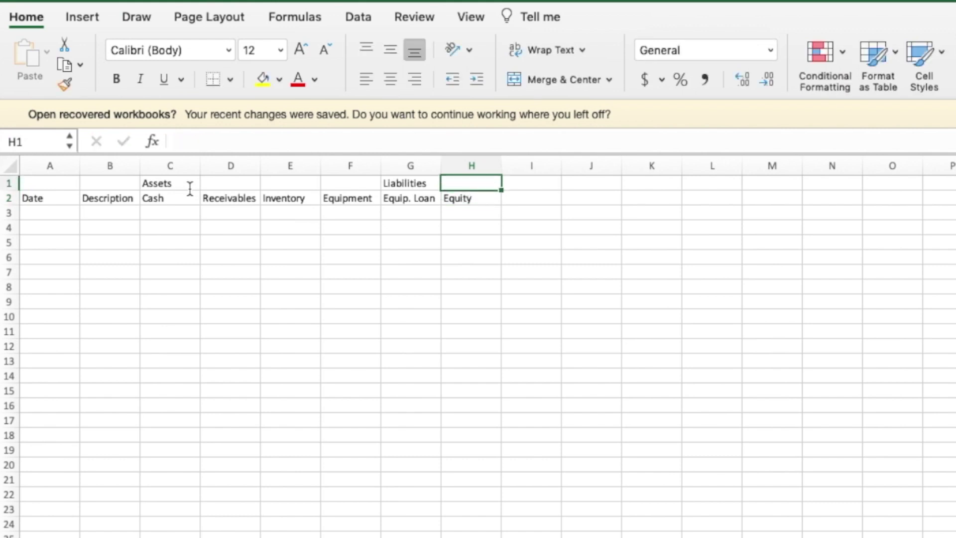
{"action": "type", "text": "Equity"}
{"action": "key", "text": "Right"}
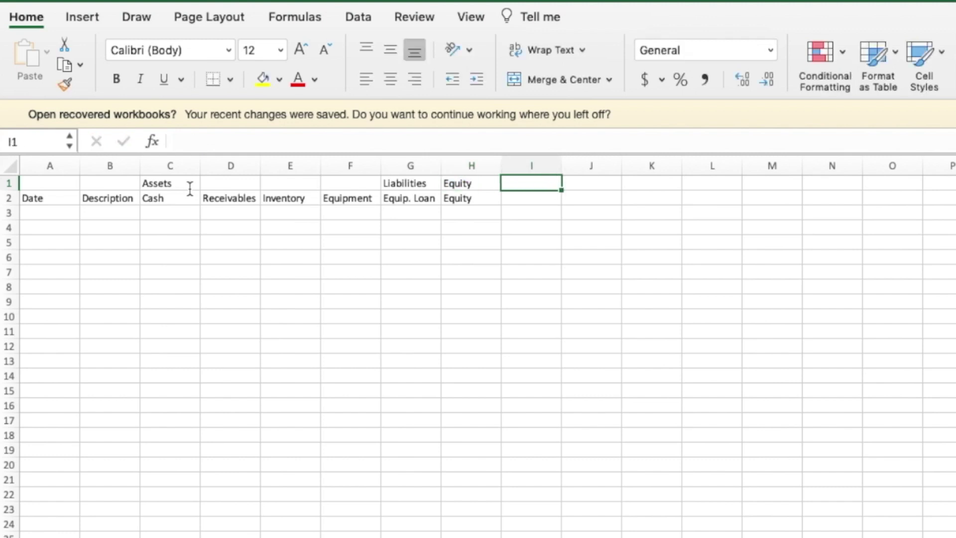
- Add the Revenue & Expenses heading over Sales, Maintenance and Other Exp. columns
{"action": "type", "text": "Reve"}
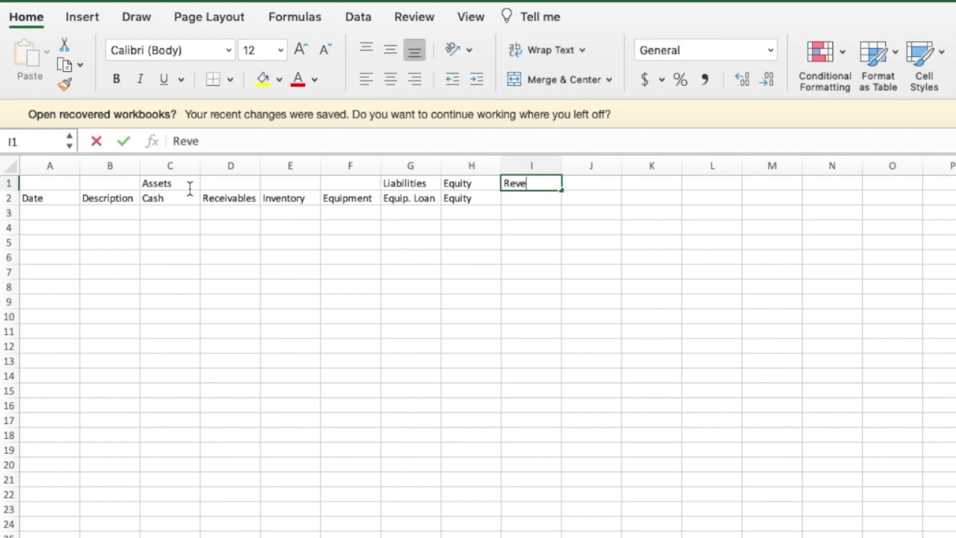
{"action": "type", "text": "nue & ex"}
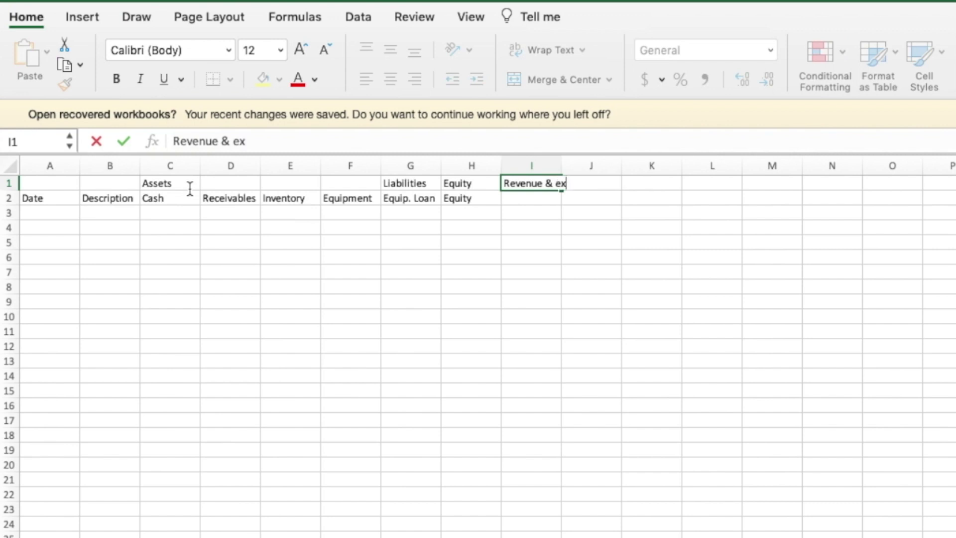
{"action": "key", "text": "BackSpace"}
{"action": "key", "text": "BackSpace"}
{"action": "type", "text": "Expenses"}
{"action": "key", "text": "Return"}
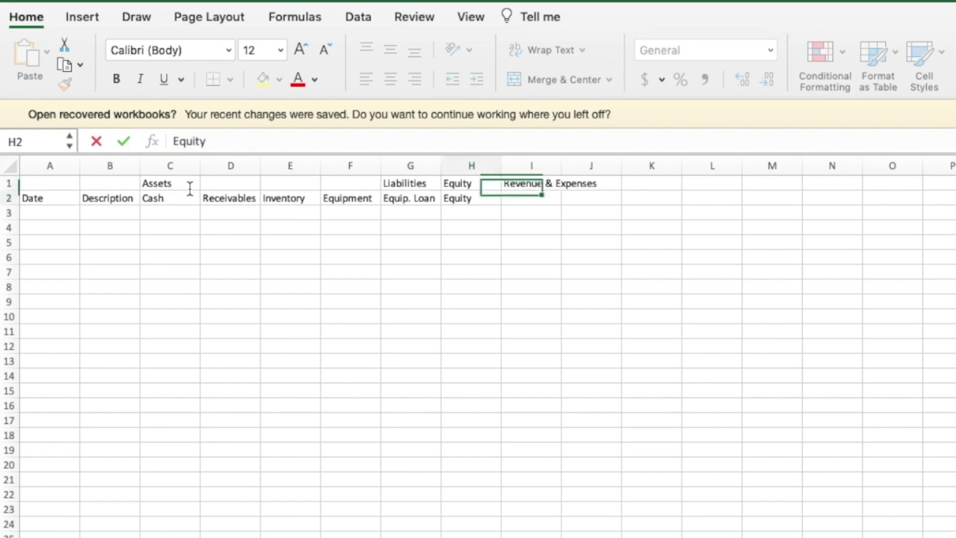
{"action": "key", "text": "Tab"}
{"action": "type", "text": "Sales"}
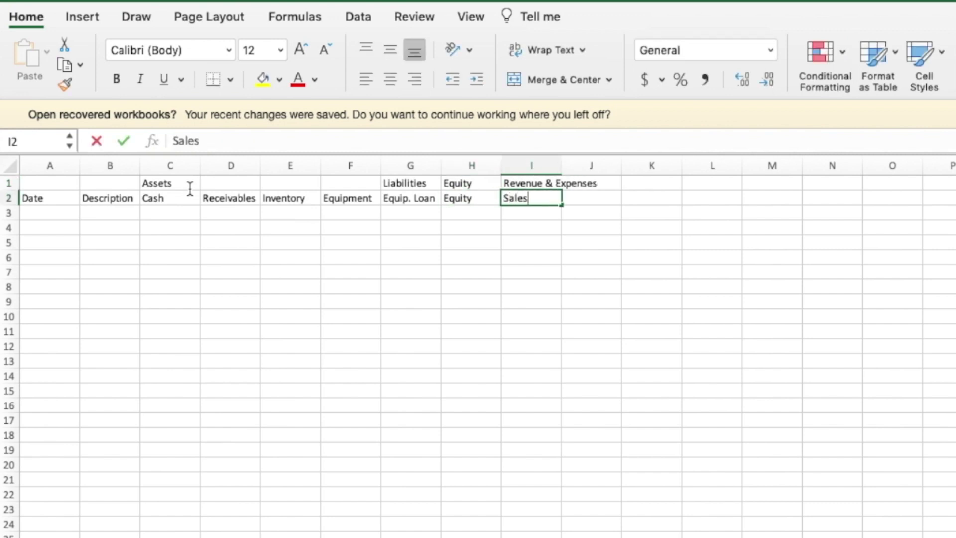
{"action": "key", "text": "Tab"}
{"action": "type", "text": "M"}
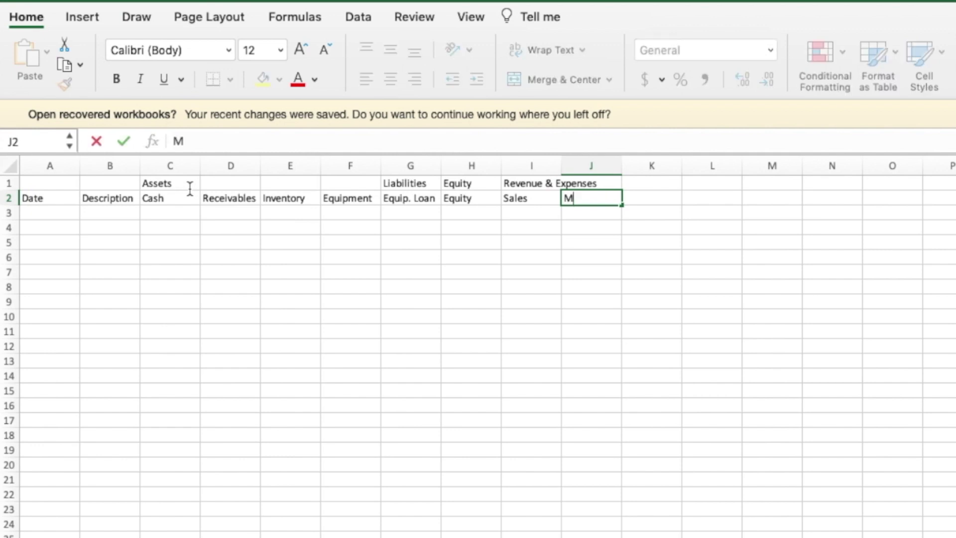
{"action": "type", "text": "aintenance E"}
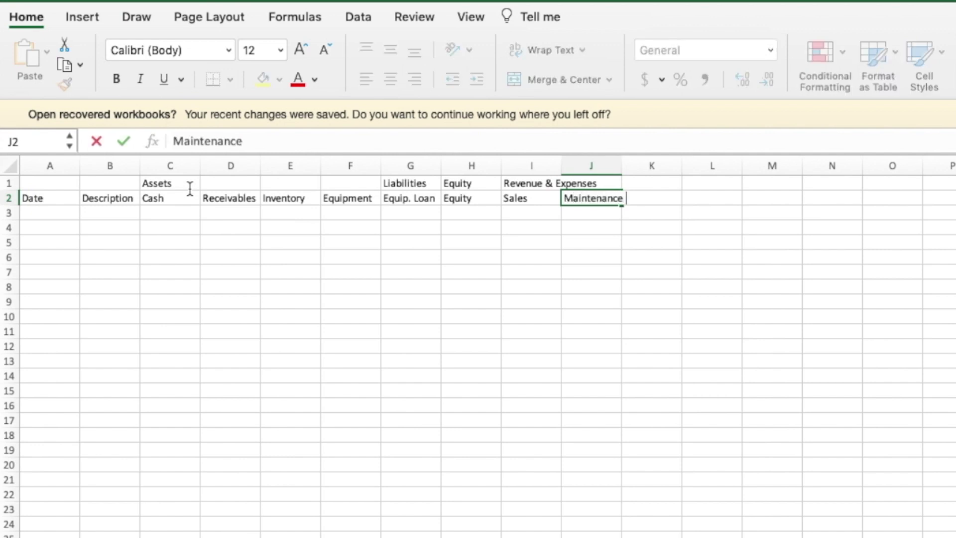
{"action": "key", "text": "BackSpace"}
{"action": "key", "text": "BackSpace"}
{"action": "key", "text": "Tab"}
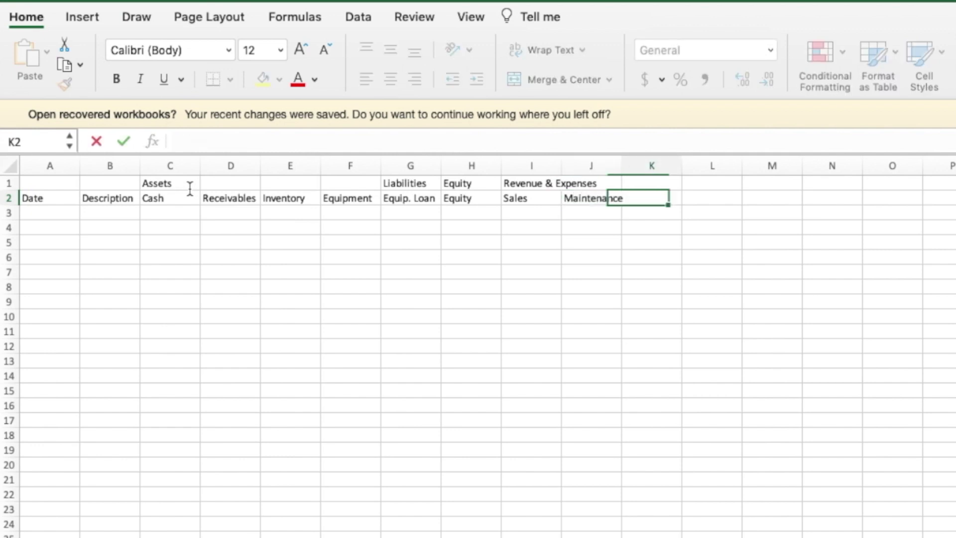
{"action": "type", "text": "Other "}
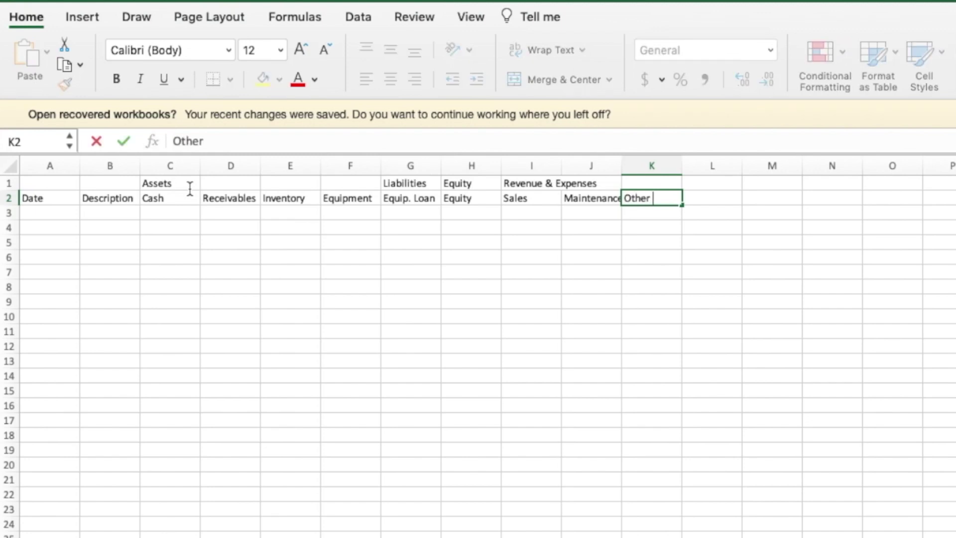
{"action": "type", "text": "Exp."}
{"action": "key", "text": "Return"}
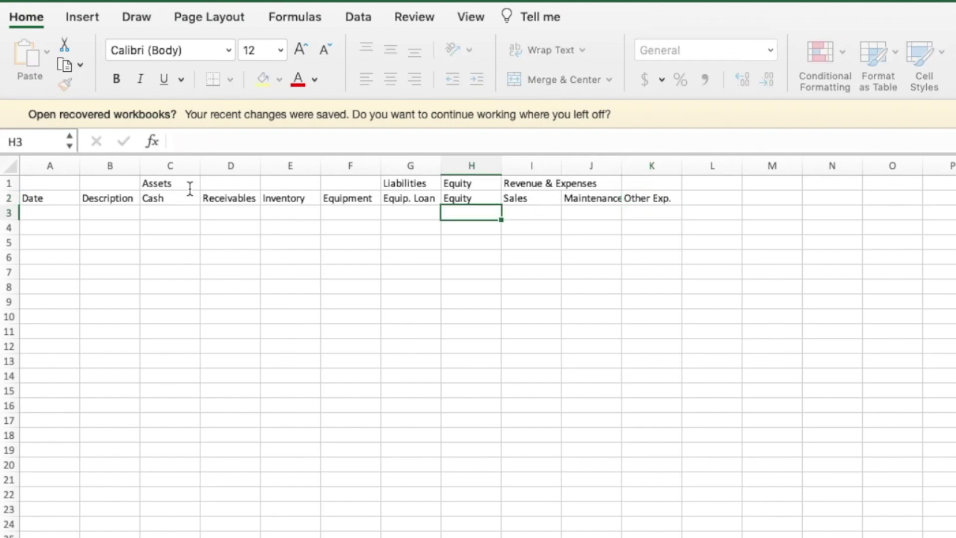
- Widen Description, then merge and centre Assets over C1:F1 and Revenue & Expenses over I1:K1
{"action": "left_click_drag", "start_coordinate": [140, 165], "coordinate": [372, 163]}
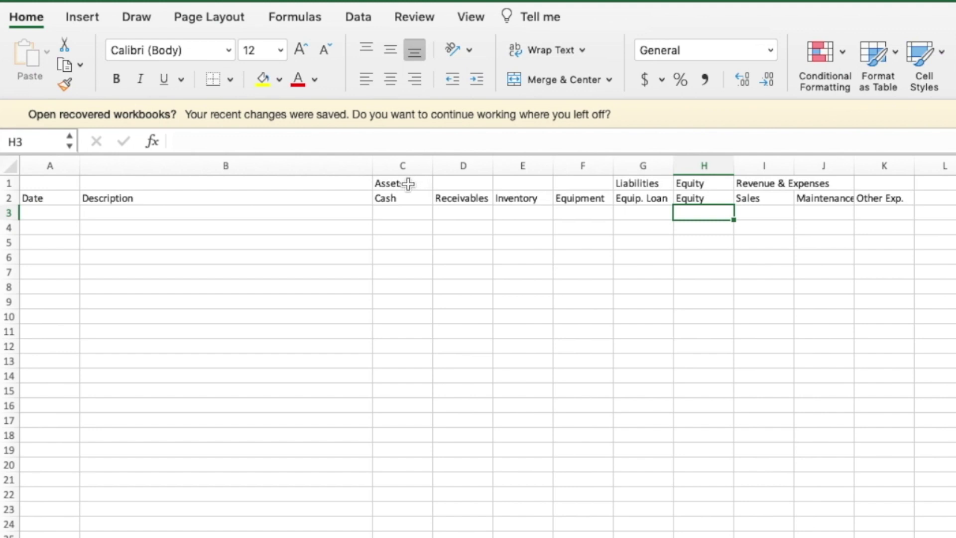
{"action": "left_click_drag", "start_coordinate": [408, 183], "coordinate": [593, 185]}
{"action": "left_click", "coordinate": [544, 78]}
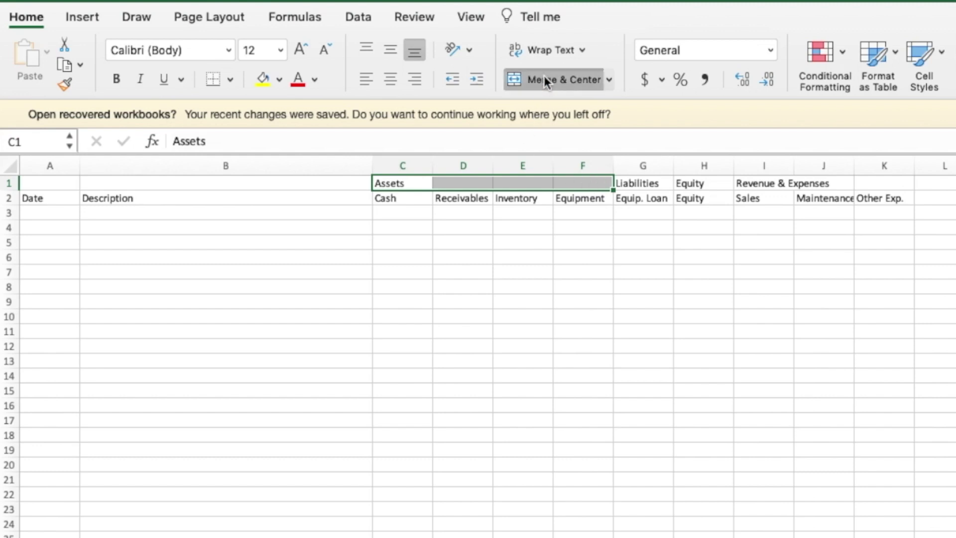
{"action": "left_click_drag", "start_coordinate": [765, 184], "coordinate": [889, 183]}
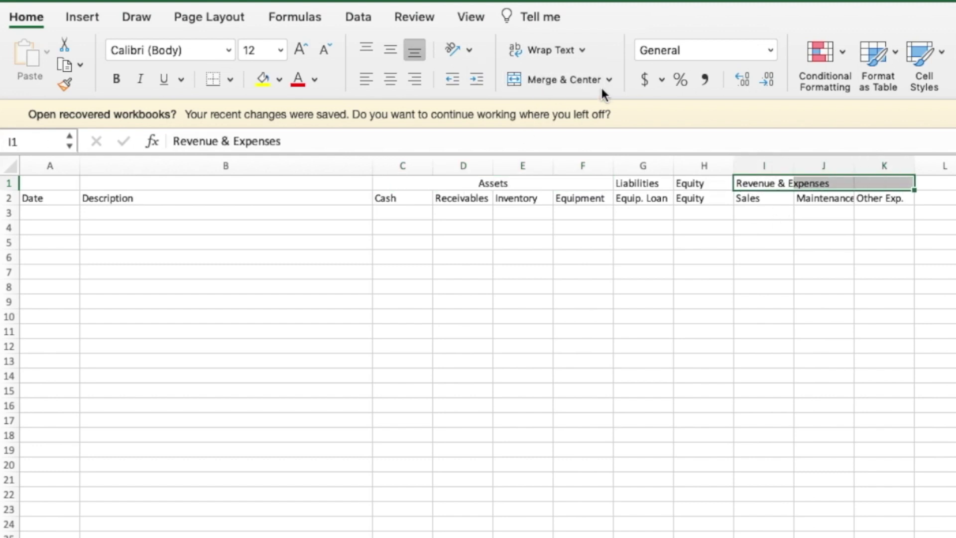
{"action": "left_click", "coordinate": [555, 79]}
{"action": "left_click", "coordinate": [619, 301]}
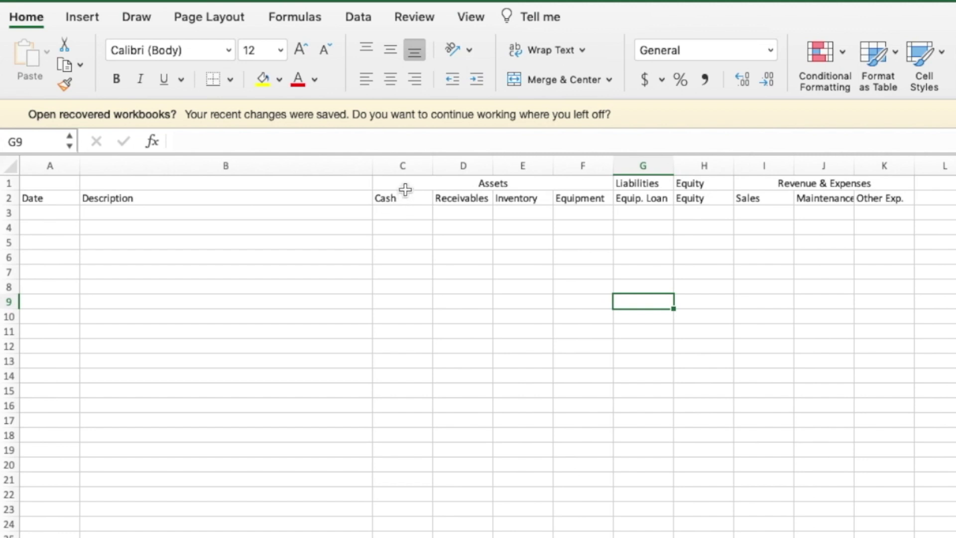
- Centre-align the heading block C1:K2, then select the Date and Description headings
{"action": "left_click_drag", "start_coordinate": [405, 190], "coordinate": [888, 200]}
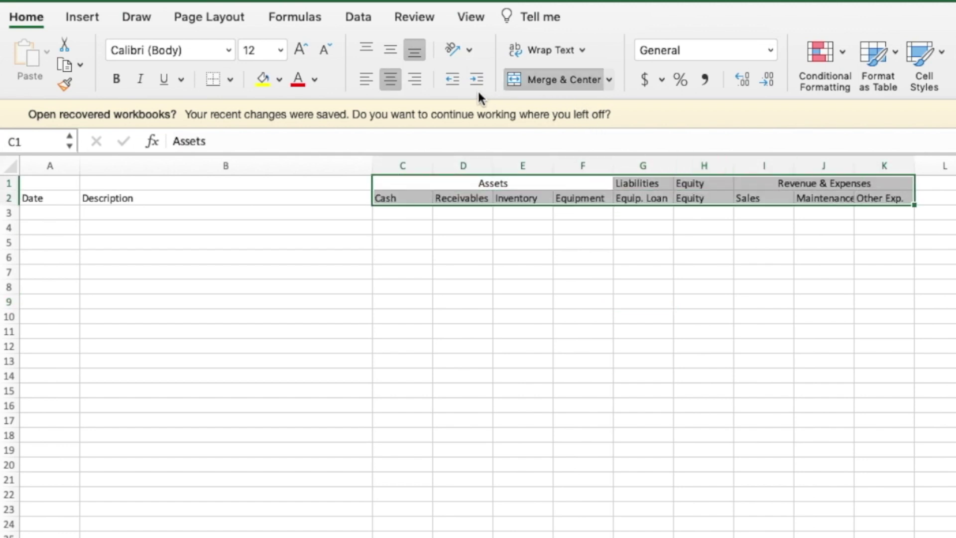
{"action": "left_click", "coordinate": [390, 79]}
{"action": "left_click", "coordinate": [390, 79]}
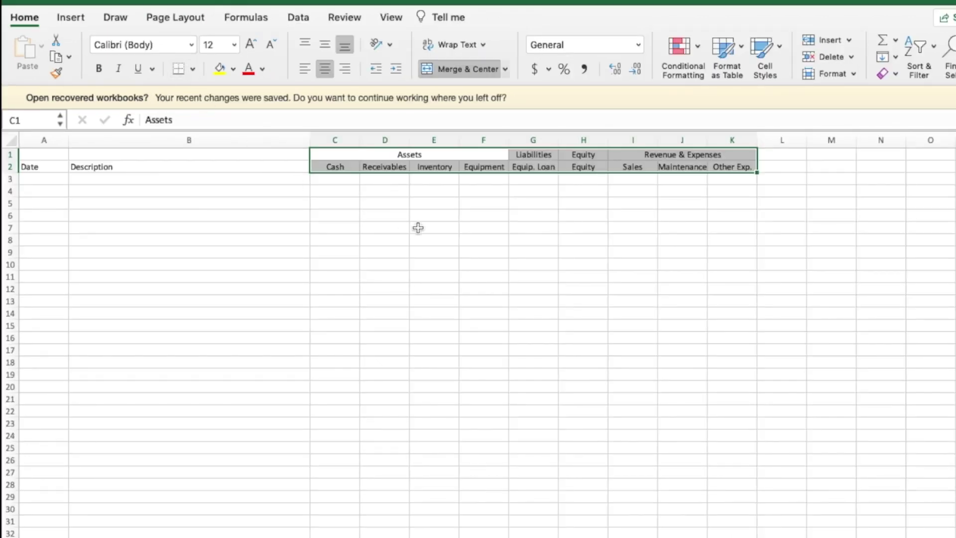
{"action": "left_click", "coordinate": [503, 271]}
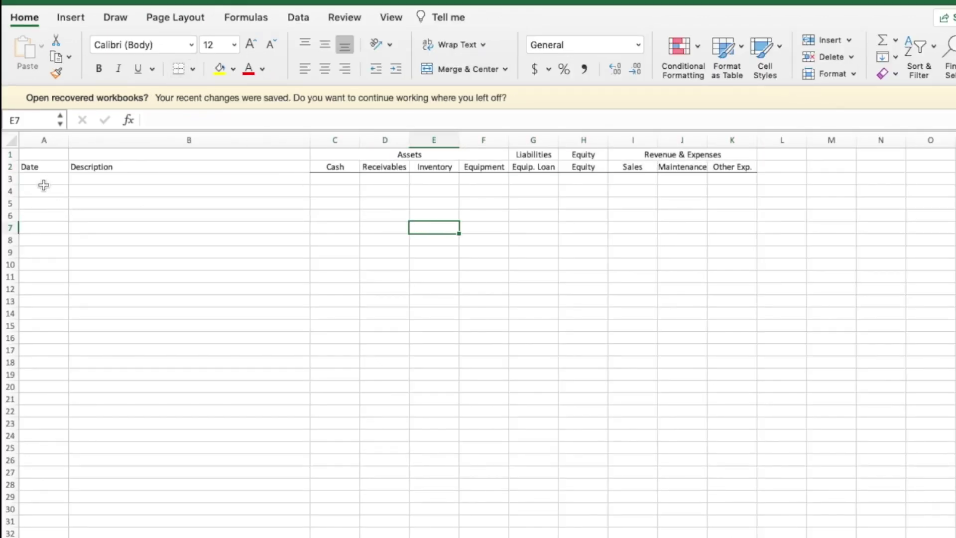
{"action": "left_click", "coordinate": [45, 168]}
{"action": "left_click_drag", "start_coordinate": [45, 168], "coordinate": [207, 169]}
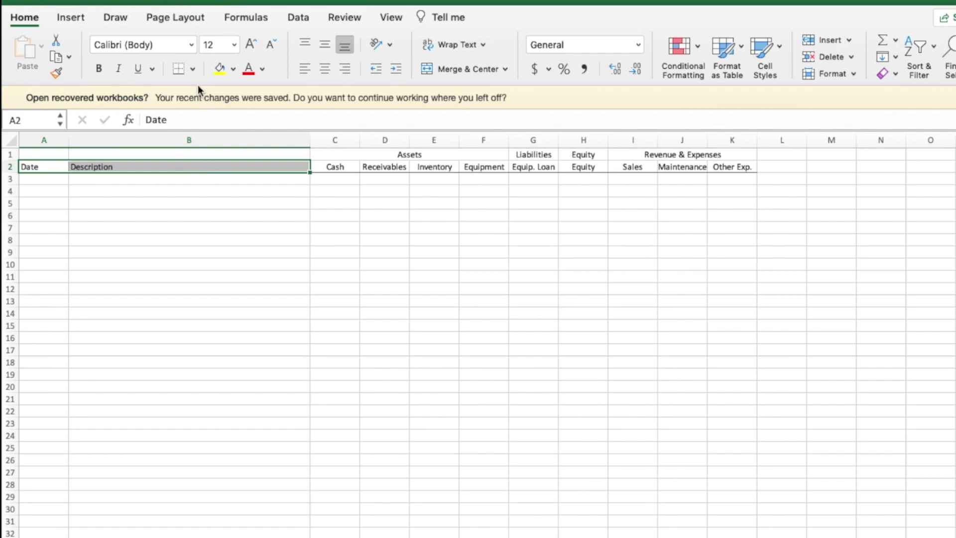
- Enter date 4/1/2020 and description 'Start company' in row 3
{"action": "left_click", "coordinate": [52, 182]}
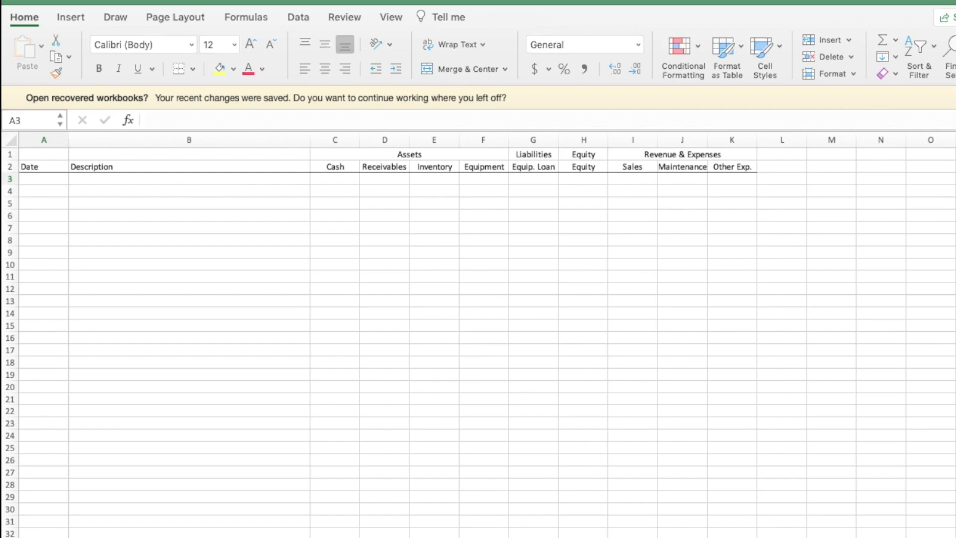
{"action": "left_click", "coordinate": [50, 179]}
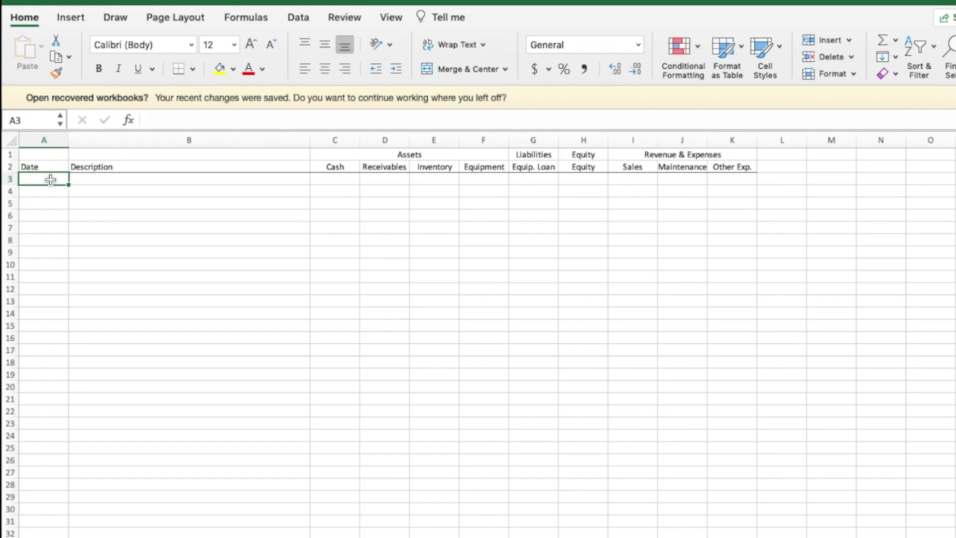
{"action": "type", "text": "4/1/"}
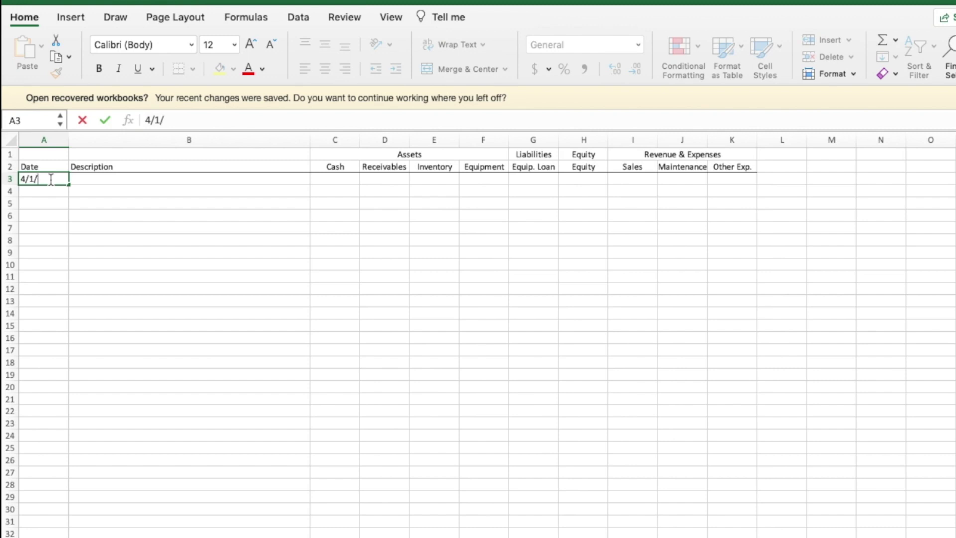
{"action": "key", "text": "BackSpace"}
{"action": "type", "text": "20"}
{"action": "key", "text": "BackSpace"}
{"action": "key", "text": "BackSpace"}
{"action": "type", "text": "/2020"}
{"action": "key", "text": "Tab"}
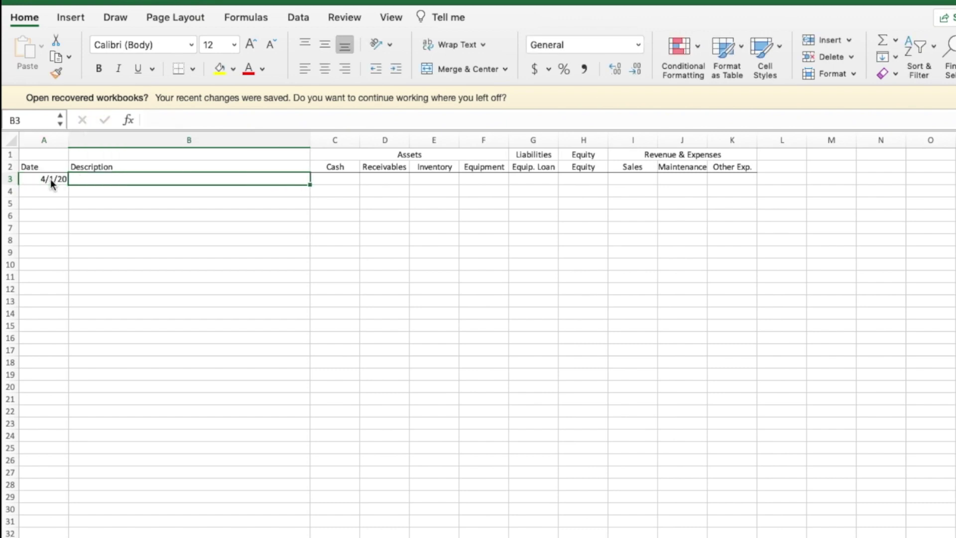
{"action": "type", "text": "Start company"}
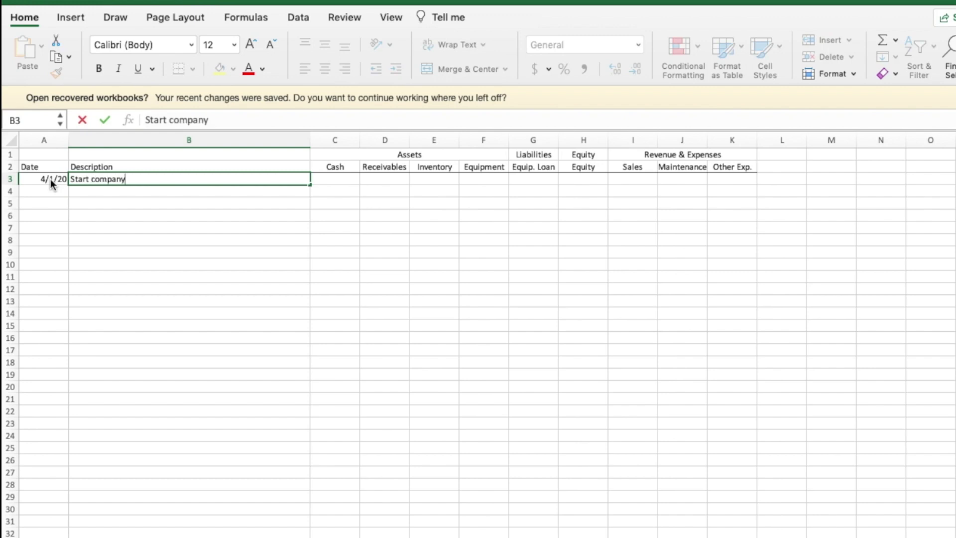
{"action": "key", "text": "Tab"}
- Record Cash 500, Equipment 1000 and Equity -1500 in row 3, and narrow column L
{"action": "type", "text": "500"}
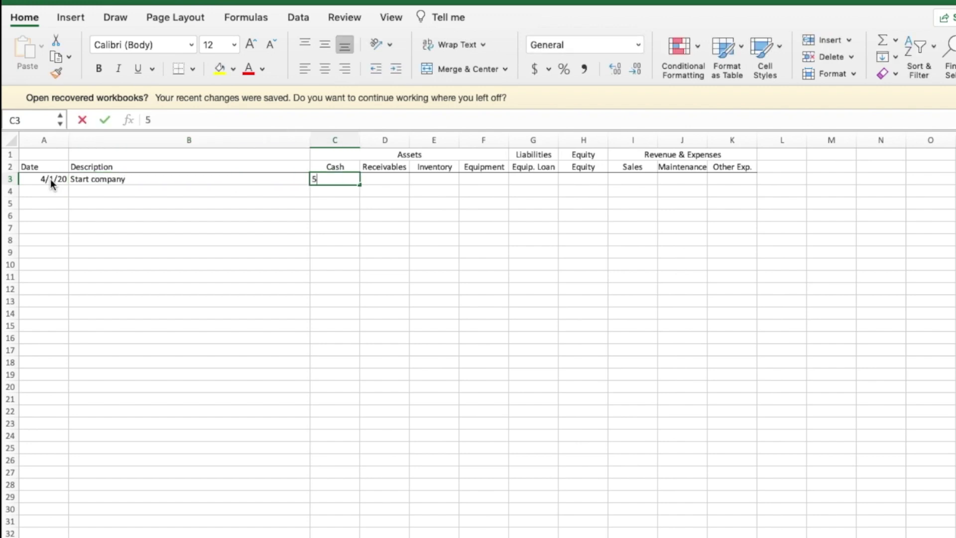
{"action": "key", "text": "Tab"}
{"action": "key", "text": "Tab"}
{"action": "key", "text": "Tab"}
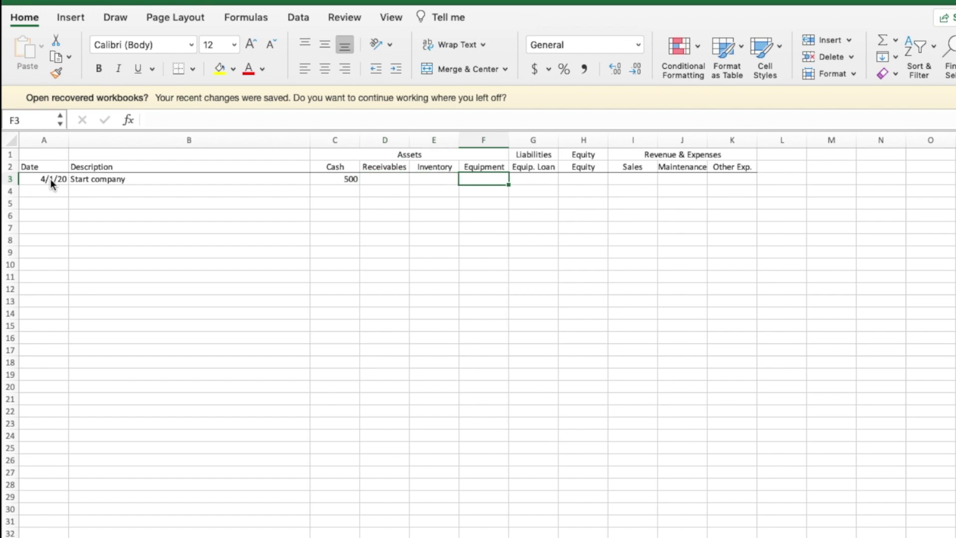
{"action": "type", "text": "1000"}
{"action": "key", "text": "Return"}
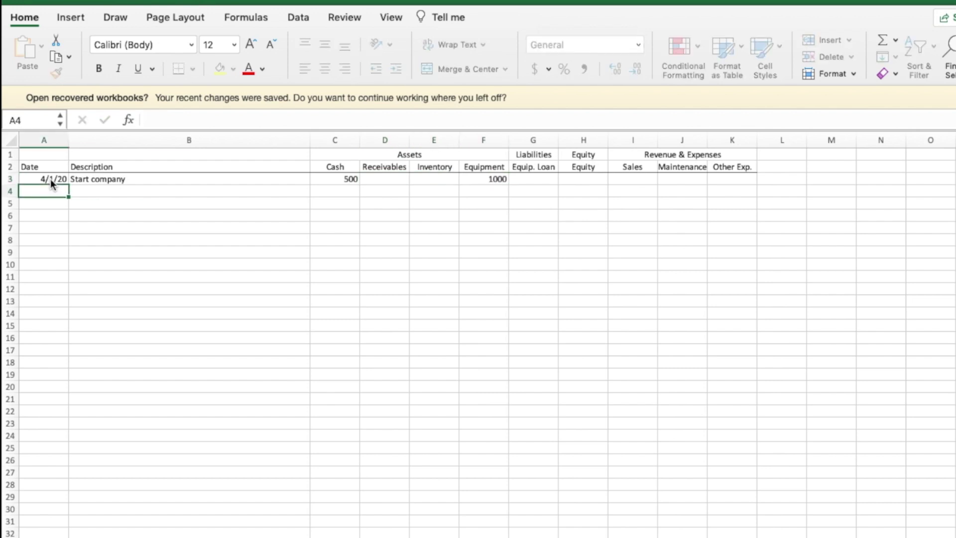
{"action": "key", "text": "Tab"}
{"action": "key", "text": "Tab"}
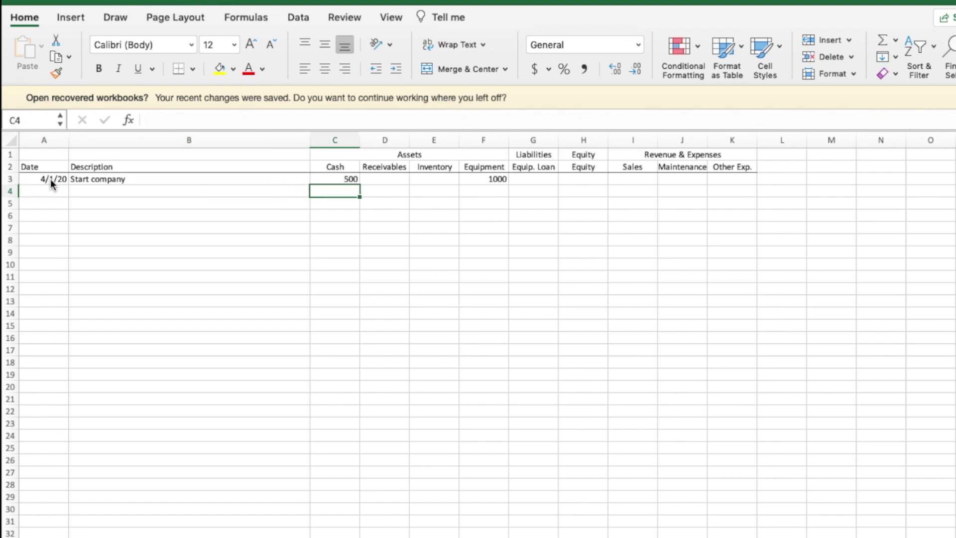
{"action": "key", "text": "Tab"}
{"action": "key", "text": "Tab"}
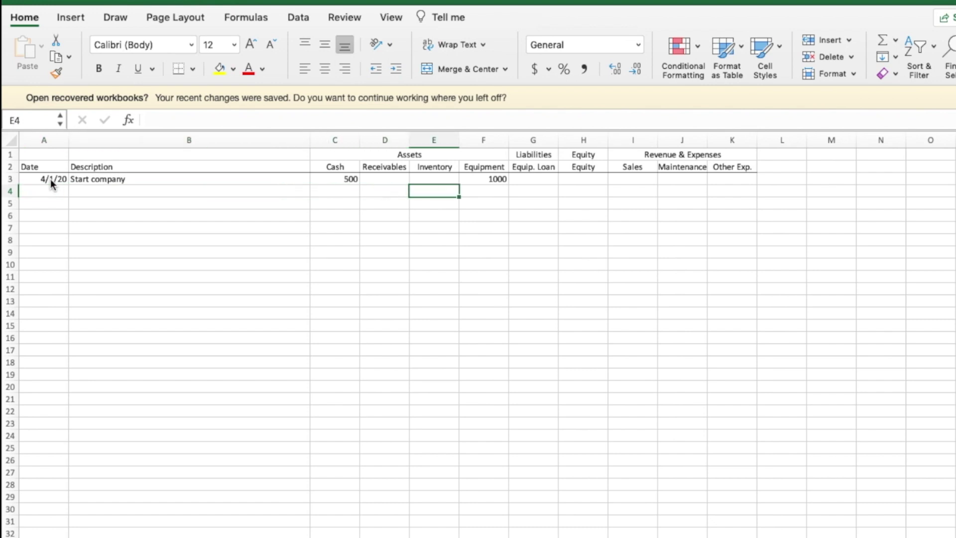
{"action": "left_click", "coordinate": [586, 179]}
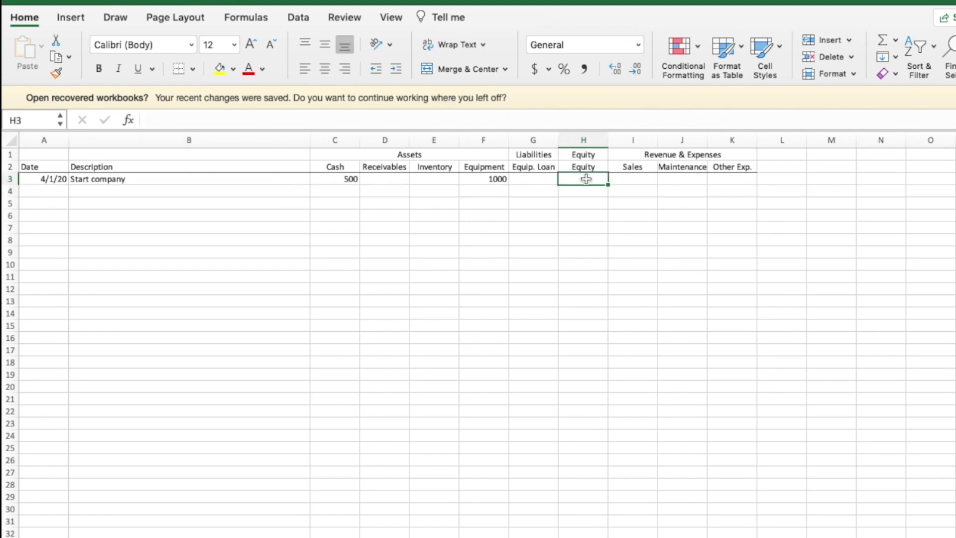
{"action": "type", "text": "1500"}
{"action": "key", "text": "Tab"}
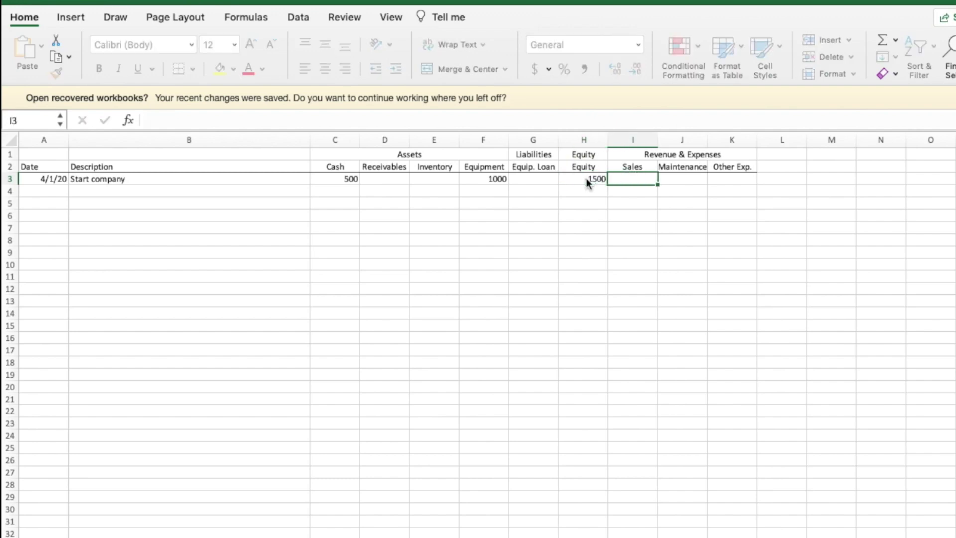
{"action": "left_click_drag", "start_coordinate": [806, 139], "coordinate": [777, 140]}
- Add a Check-sum heading in M2 with =sum(C3:K3) in M3
{"action": "left_click", "coordinate": [808, 168]}
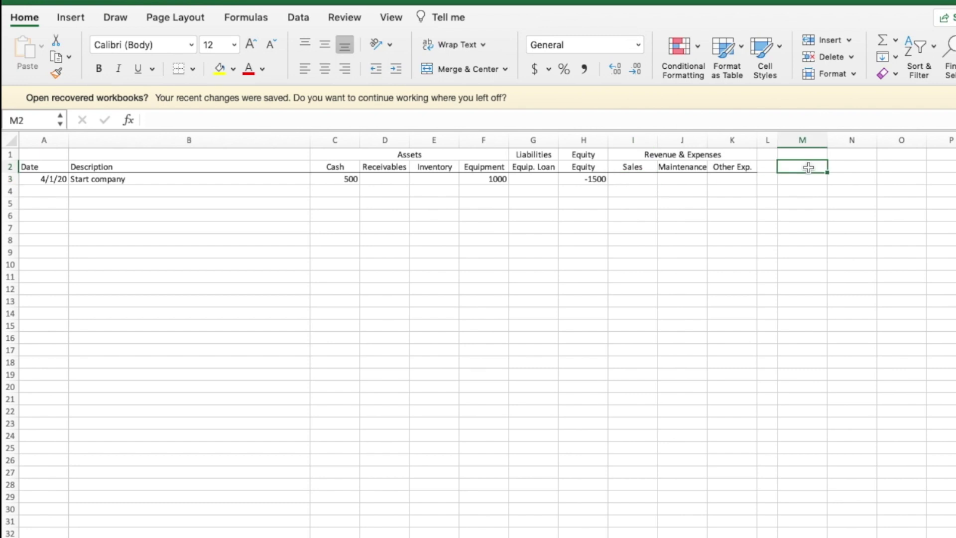
{"action": "type", "text": "Check-su"}
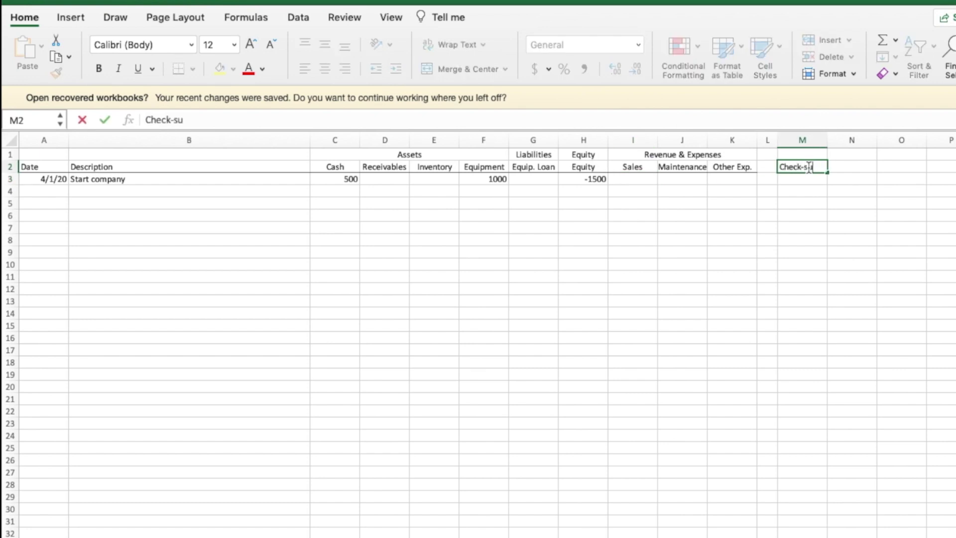
{"action": "type", "text": "m"}
{"action": "key", "text": "Return"}
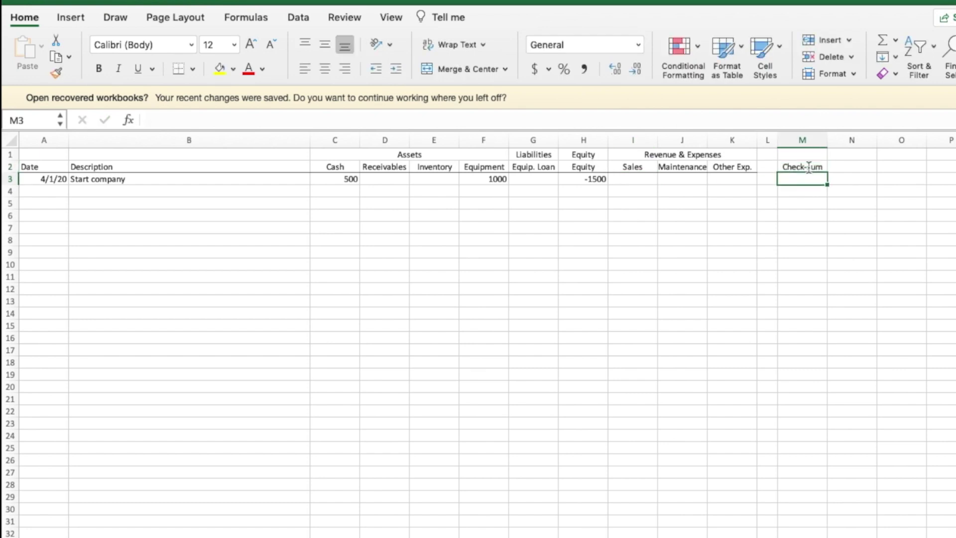
{"action": "type", "text": "=sum("}
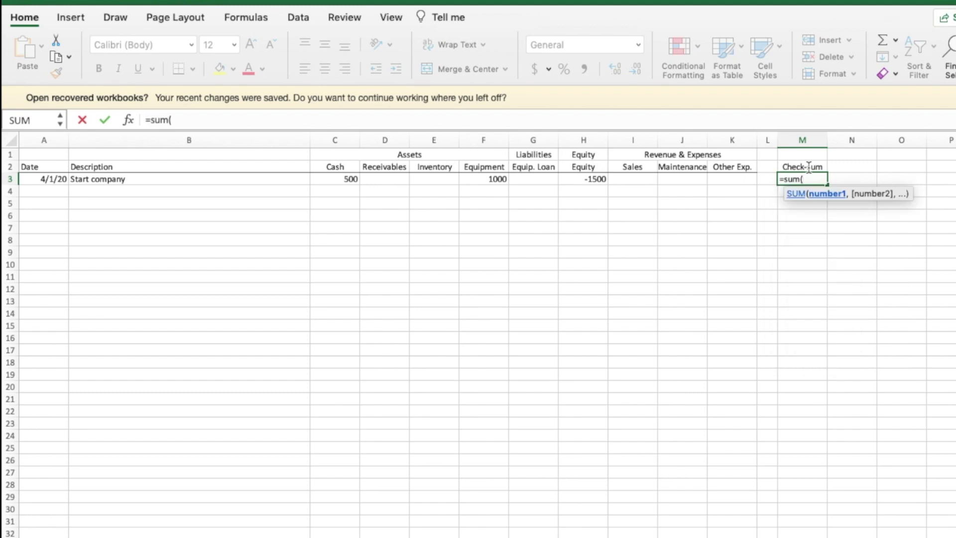
{"action": "left_click_drag", "start_coordinate": [349, 181], "coordinate": [716, 183]}
{"action": "type", "text": ")"}
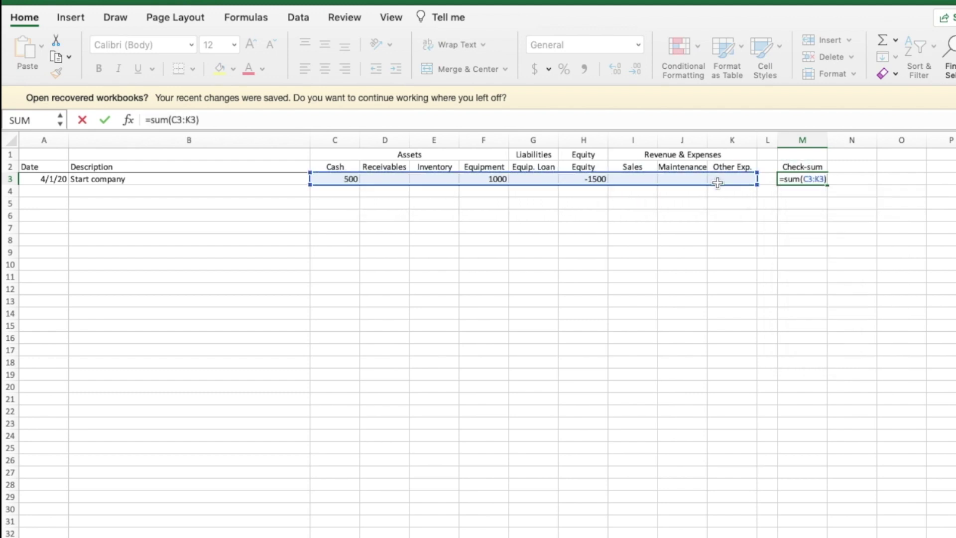
{"action": "key", "text": "Return"}
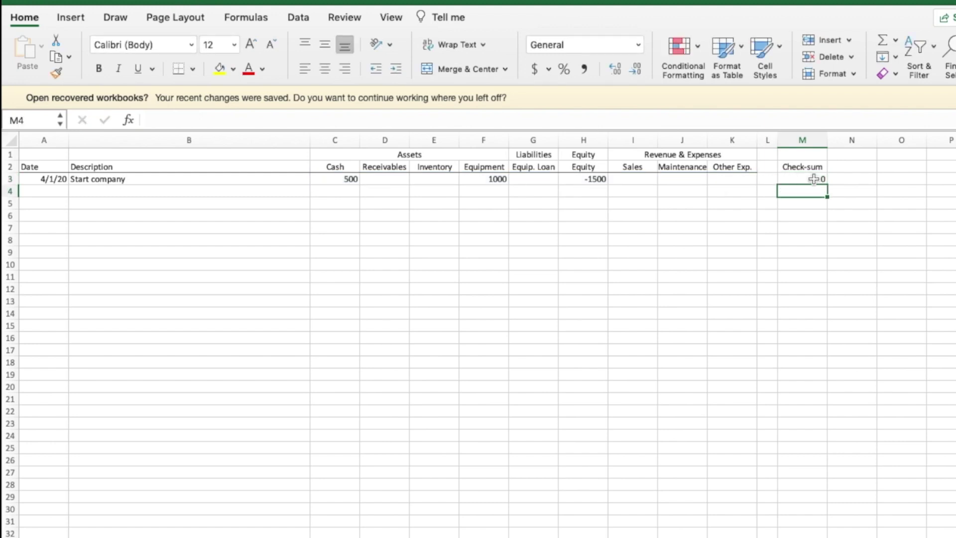
- Put a bottom border under the Check-sum heading cell M2
{"action": "left_click", "coordinate": [809, 168]}
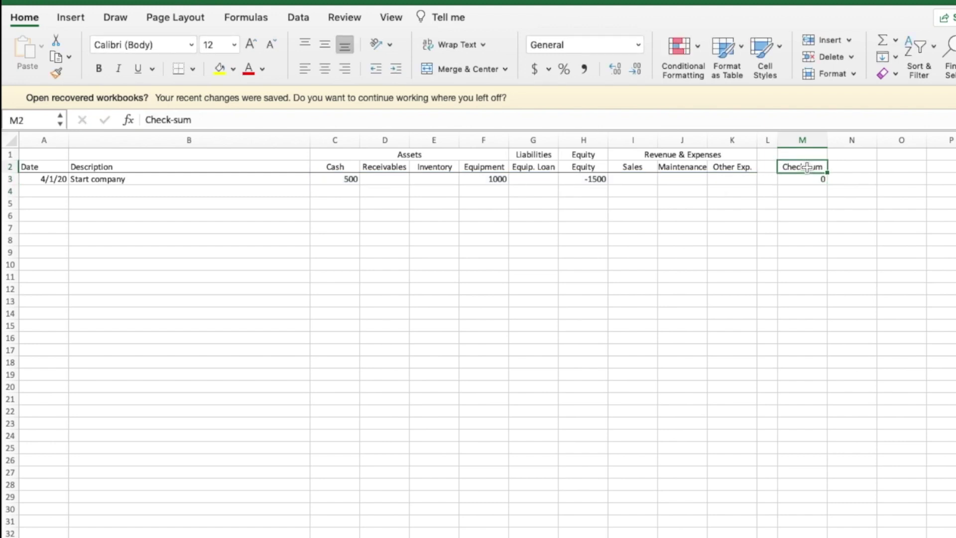
{"action": "left_click", "coordinate": [179, 75]}
{"action": "left_click", "coordinate": [745, 266]}
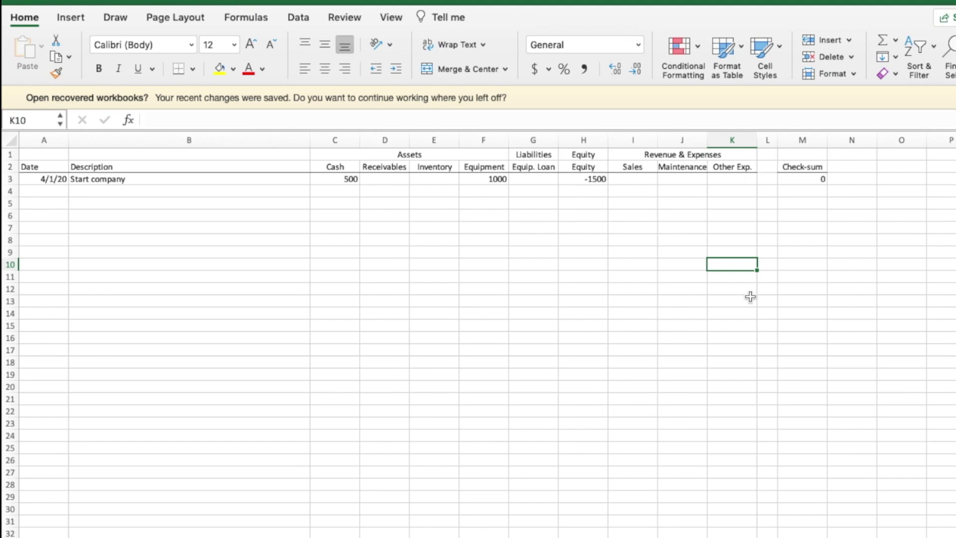
{"action": "left_click", "coordinate": [55, 192]}
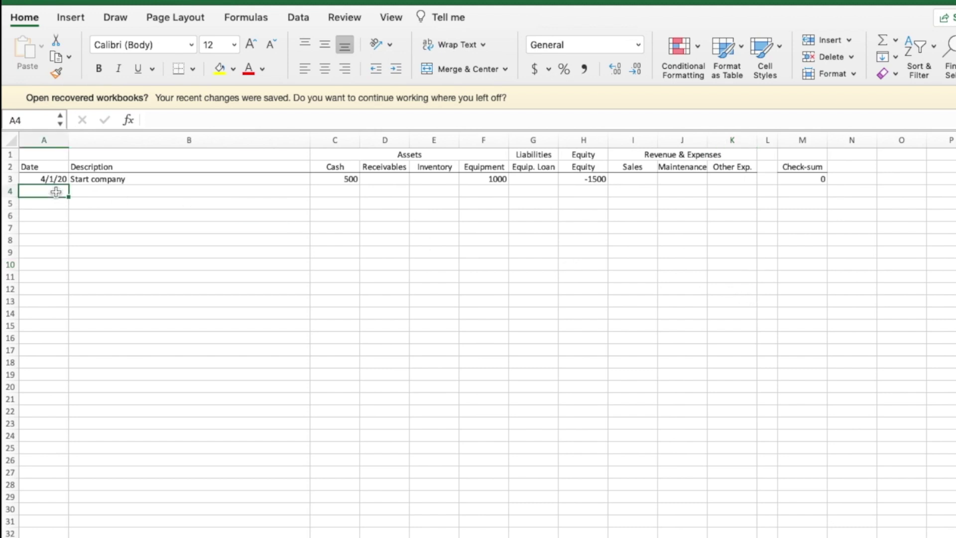
- Enter 4/15/20 with description 'Purchas equipment on account' in row 4
{"action": "type", "text": "4/15/20"}
{"action": "key", "text": "Tab"}
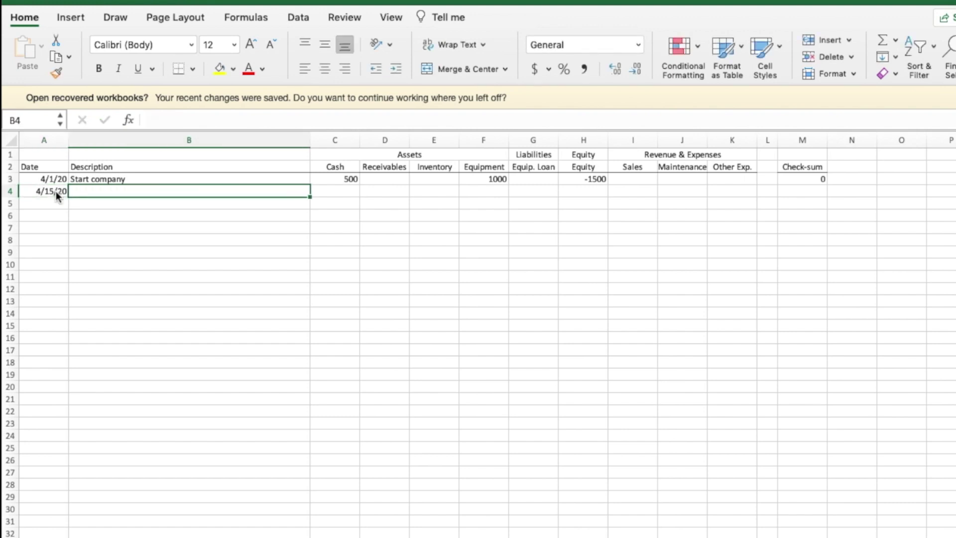
{"action": "type", "text": "Purchas r"}
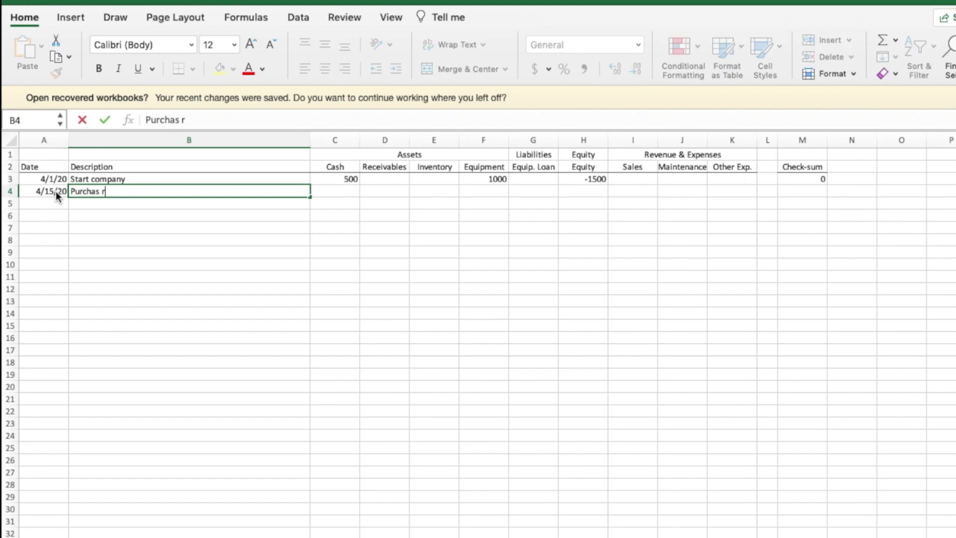
{"action": "key", "text": "BackSpace"}
{"action": "type", "text": "equipmen"}
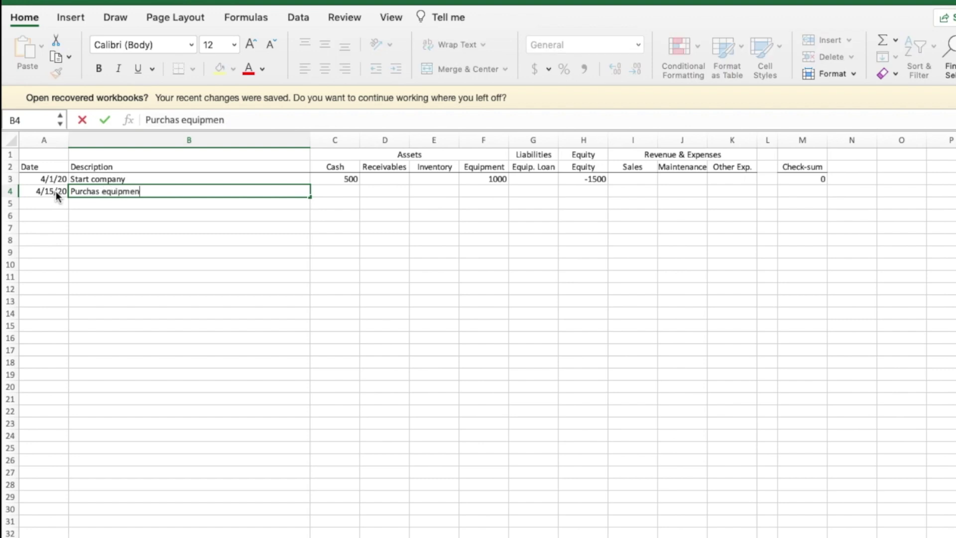
{"action": "type", "text": "t on account"}
{"action": "key", "text": "Tab"}
- Record 1500 under Equipment and -1500 under Equip. Loan in row 4
{"action": "key", "text": "Tab"}
{"action": "key", "text": "Tab"}
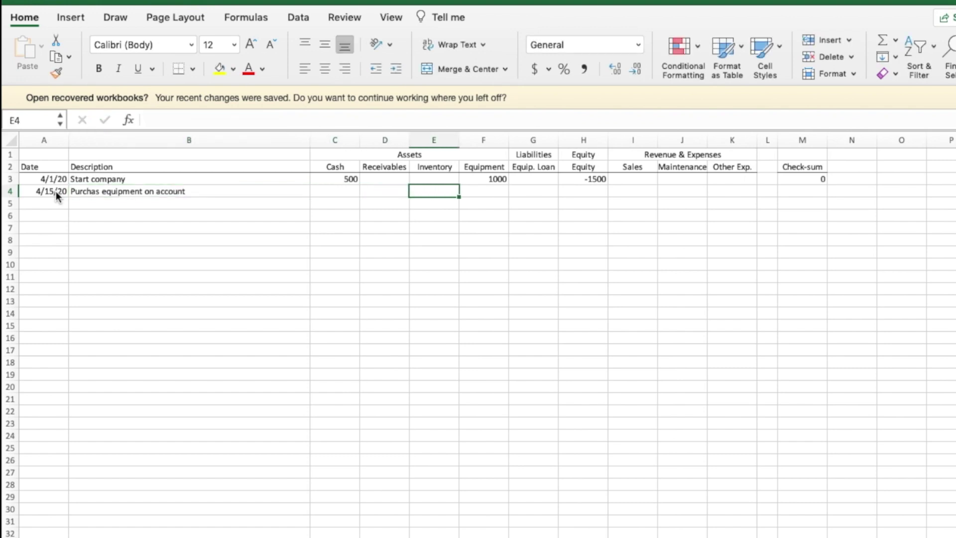
{"action": "key", "text": "Tab"}
{"action": "type", "text": "15"}
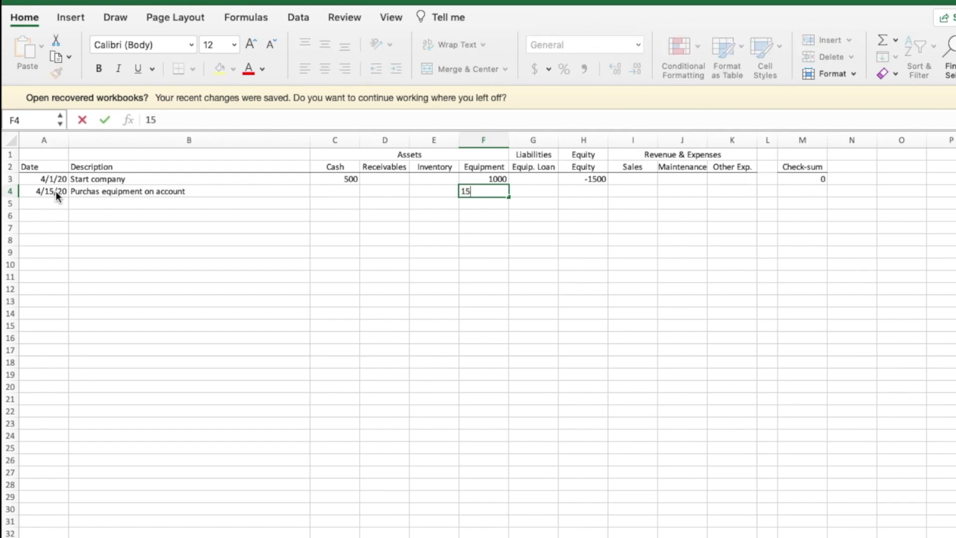
{"action": "type", "text": "00"}
{"action": "key", "text": "Tab"}
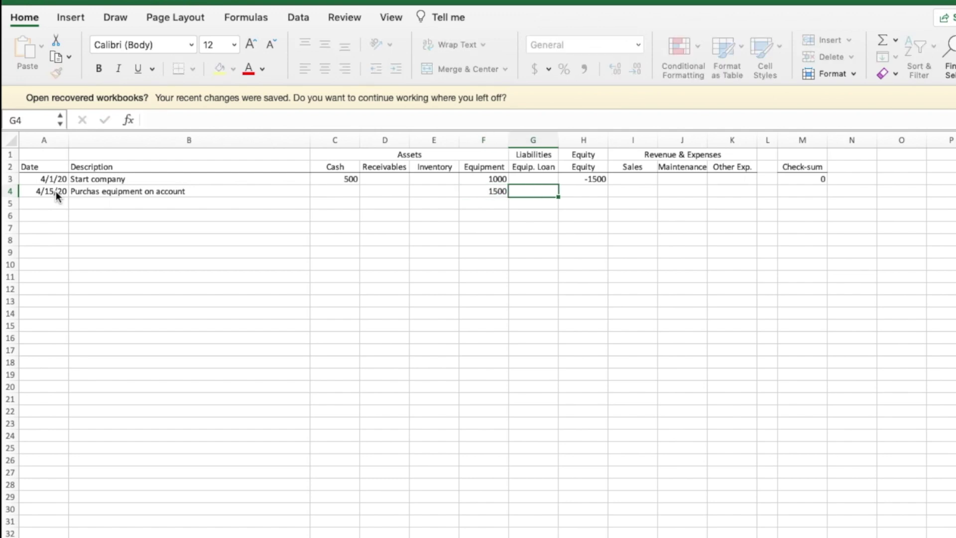
{"action": "type", "text": "-1500"}
{"action": "key", "text": "Tab"}
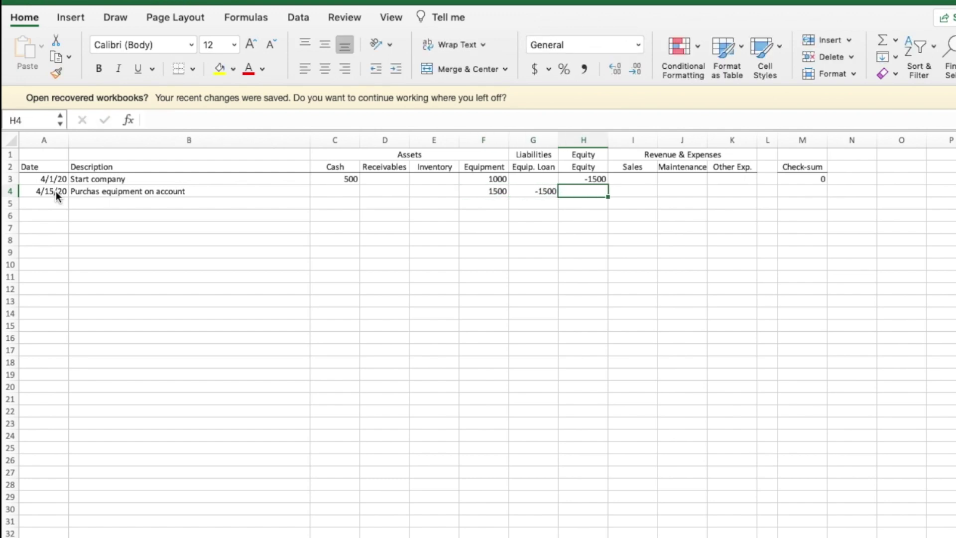
{"action": "key", "text": "Tab"}
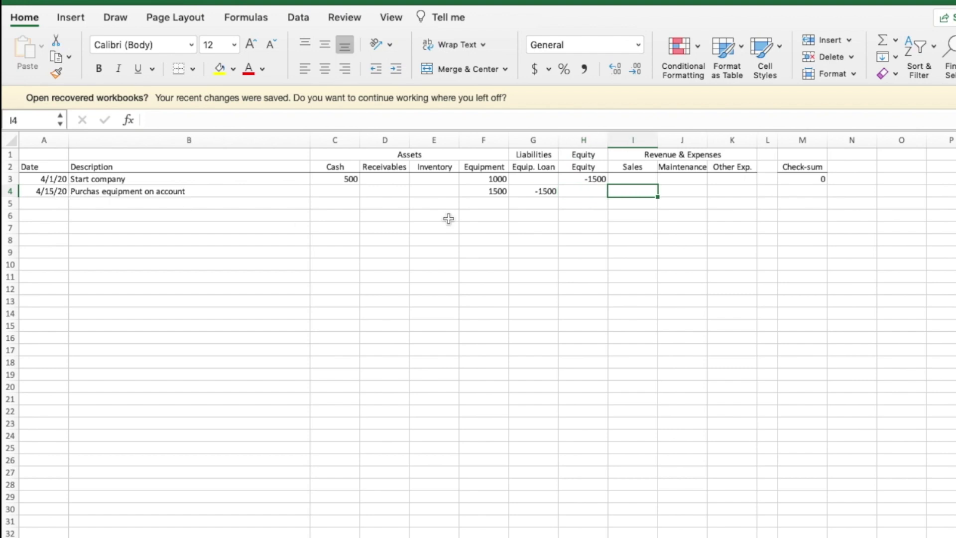
- Fill the M3 check-sum formula down to row 32
{"action": "left_click", "coordinate": [819, 180]}
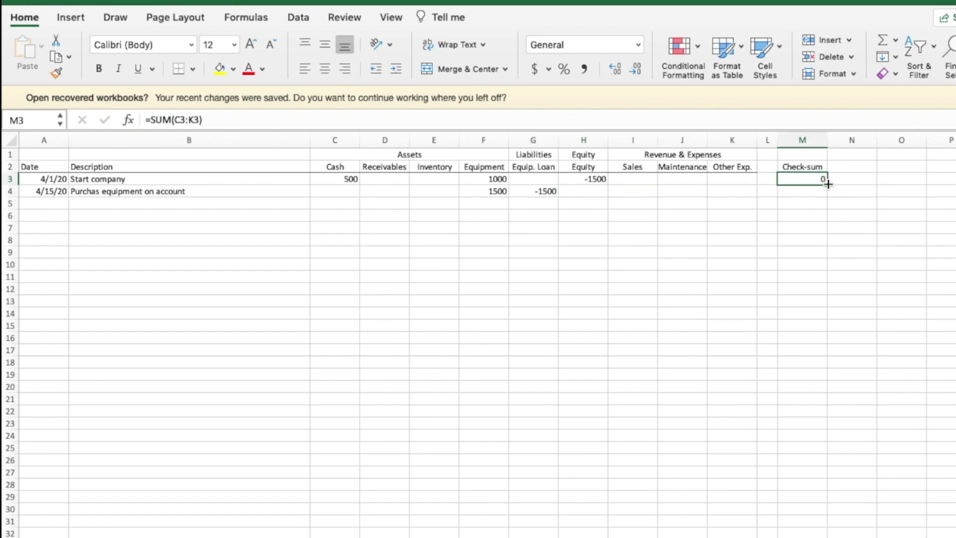
{"action": "left_click_drag", "start_coordinate": [828, 184], "coordinate": [841, 532]}
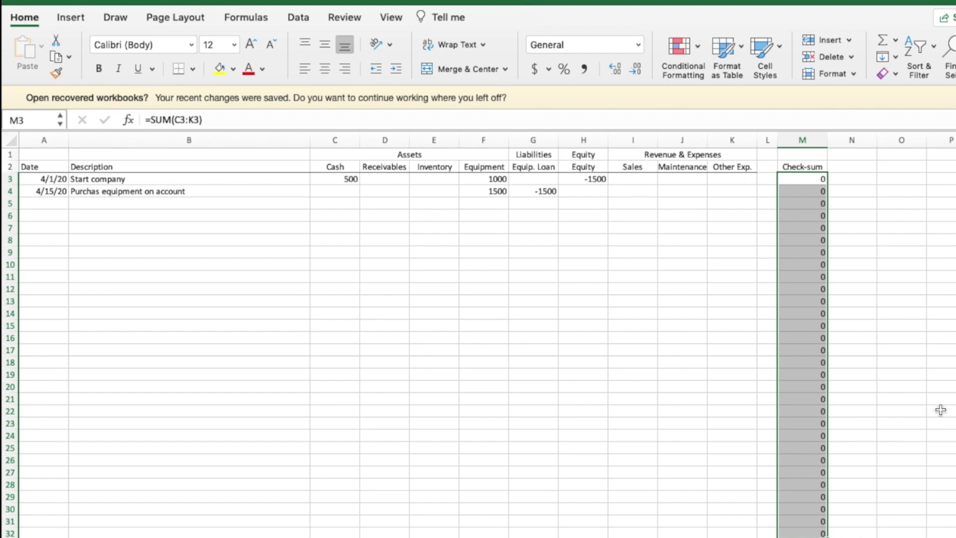
{"action": "left_click", "coordinate": [535, 228]}
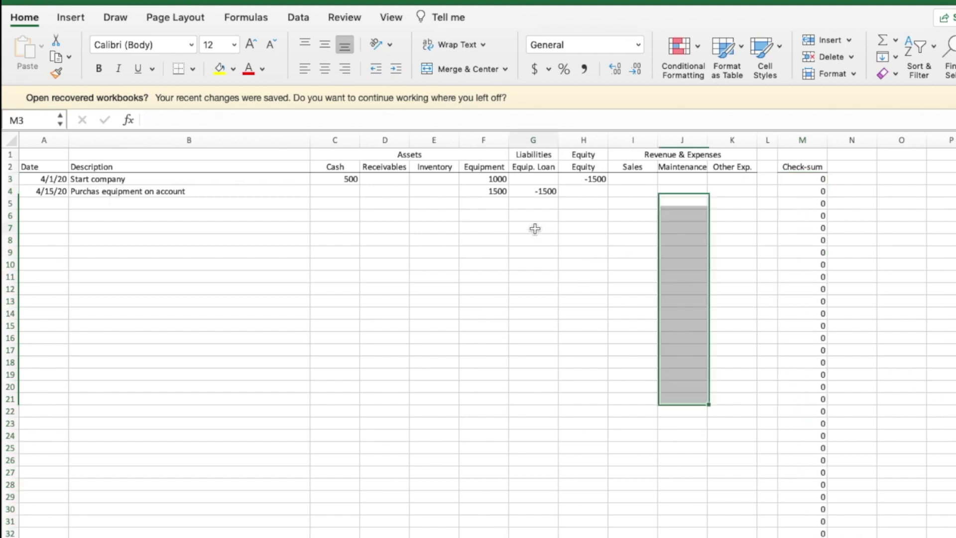
{"action": "left_click", "coordinate": [36, 204]}
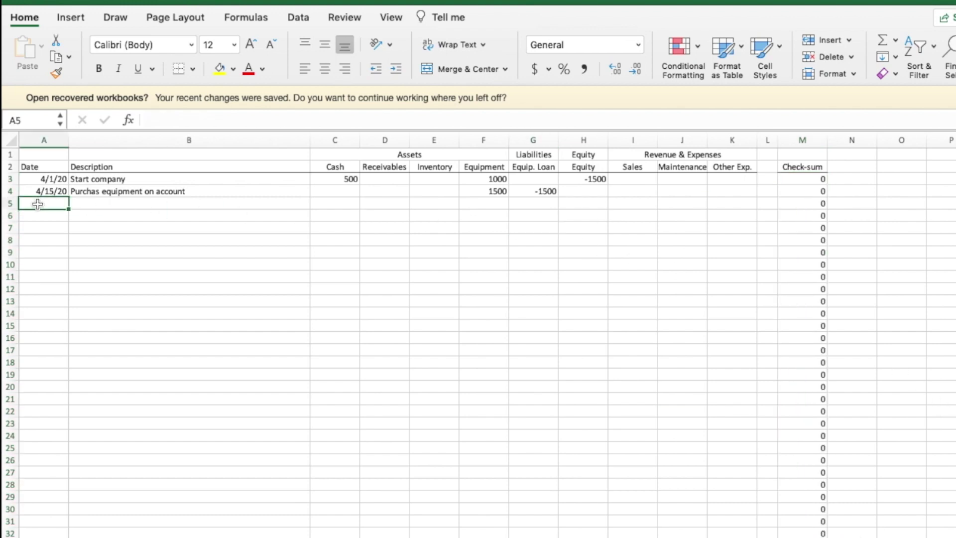
- Enter 4/20/20 with a yard-mowing description naming the customer, Receivables 50 and Sales -50 in row 5
{"action": "type", "text": "4/20/20"}
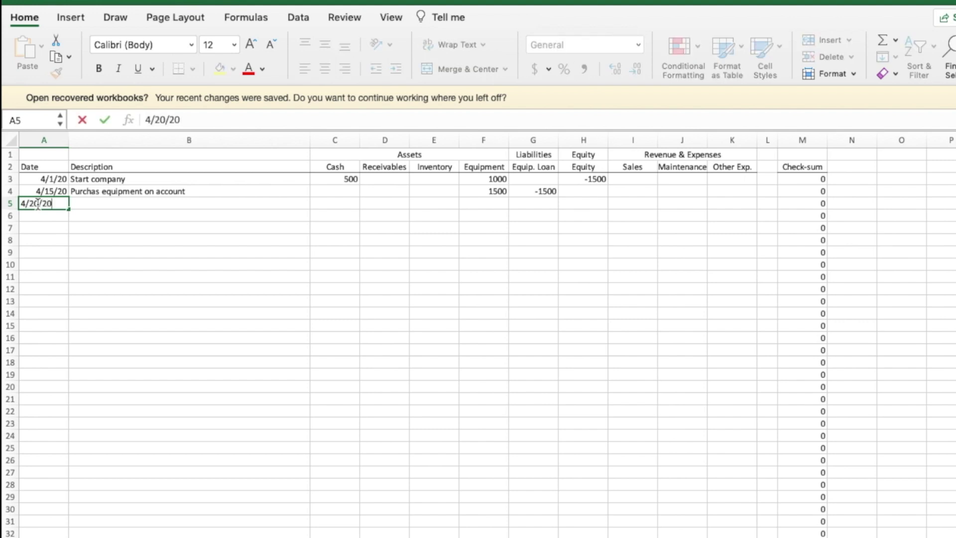
{"action": "key", "text": "Tab"}
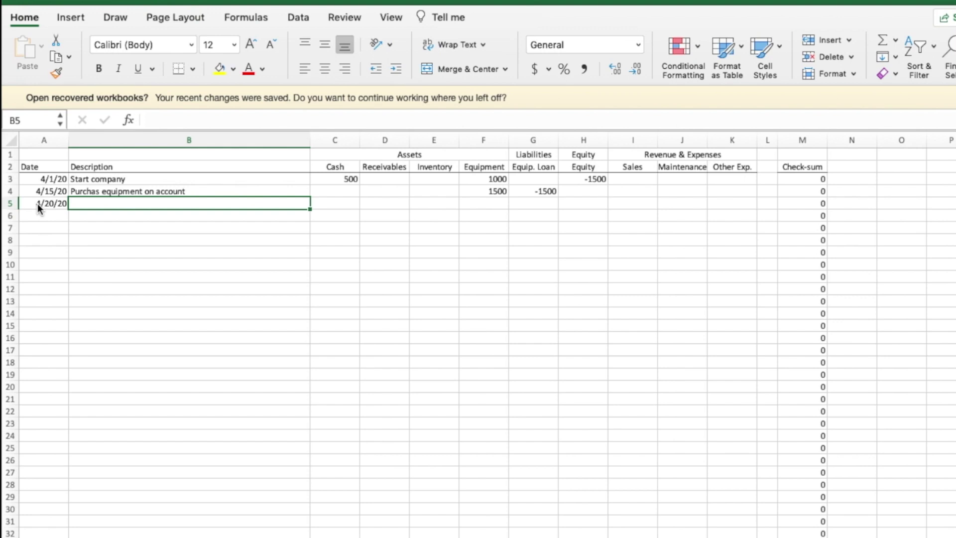
{"action": "type", "text": "Mow"}
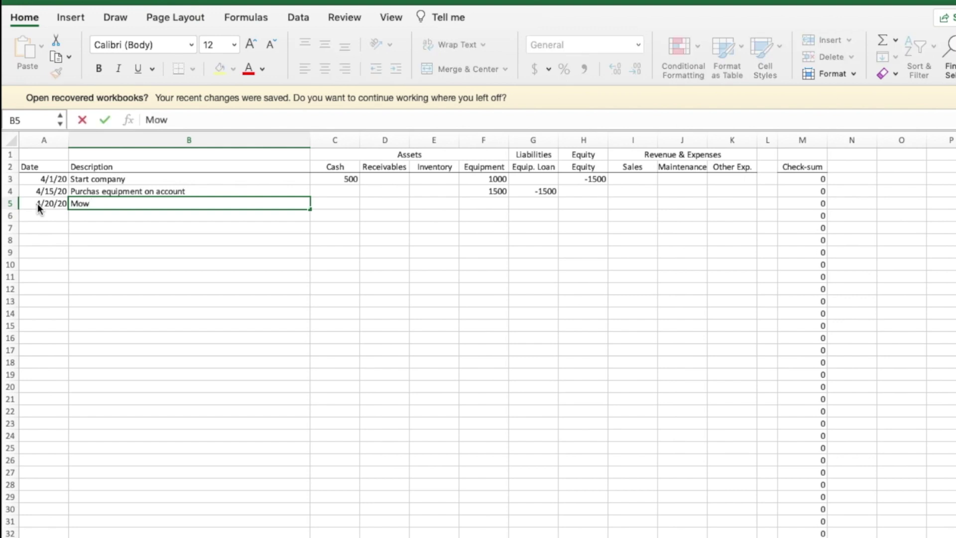
{"action": "type", "text": " Jones yard"}
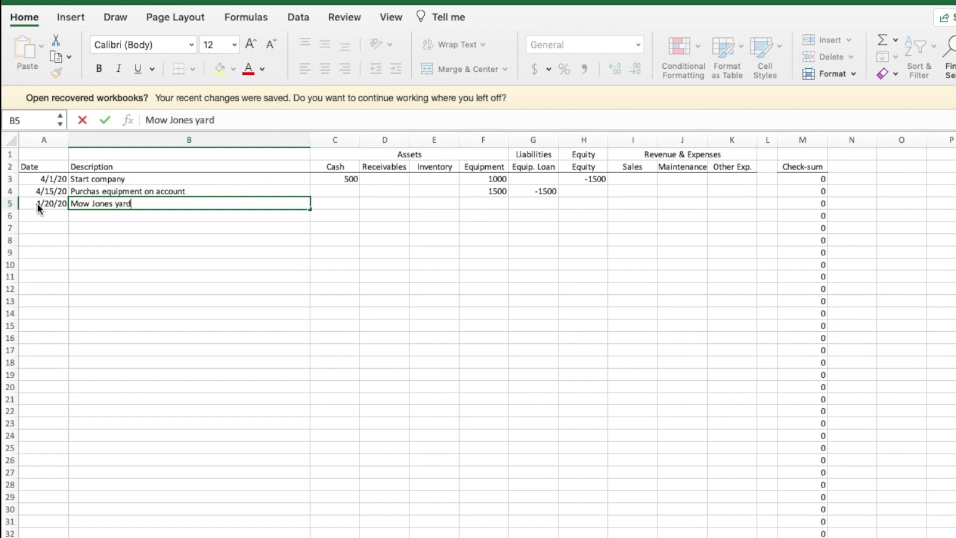
{"action": "key", "text": "Tab"}
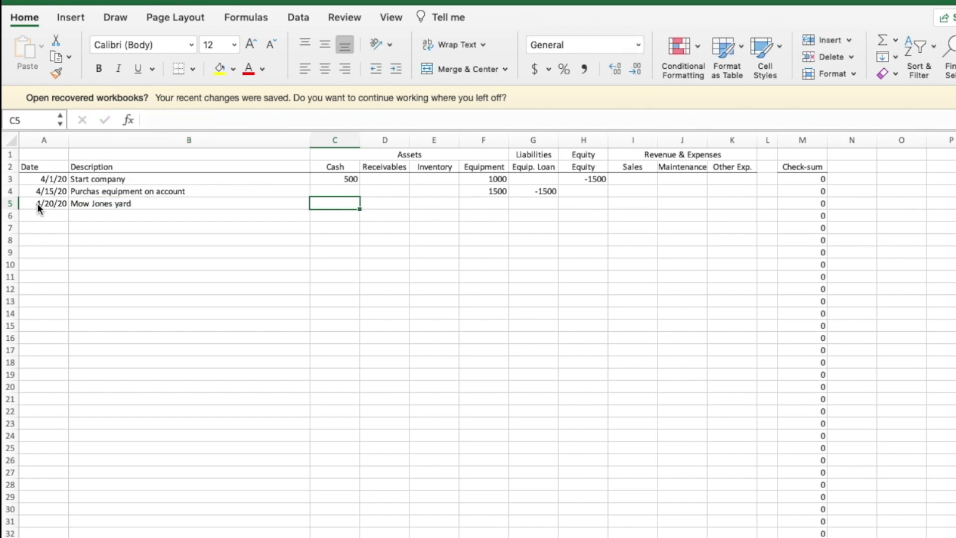
{"action": "key", "text": "Tab"}
{"action": "type", "text": "50"}
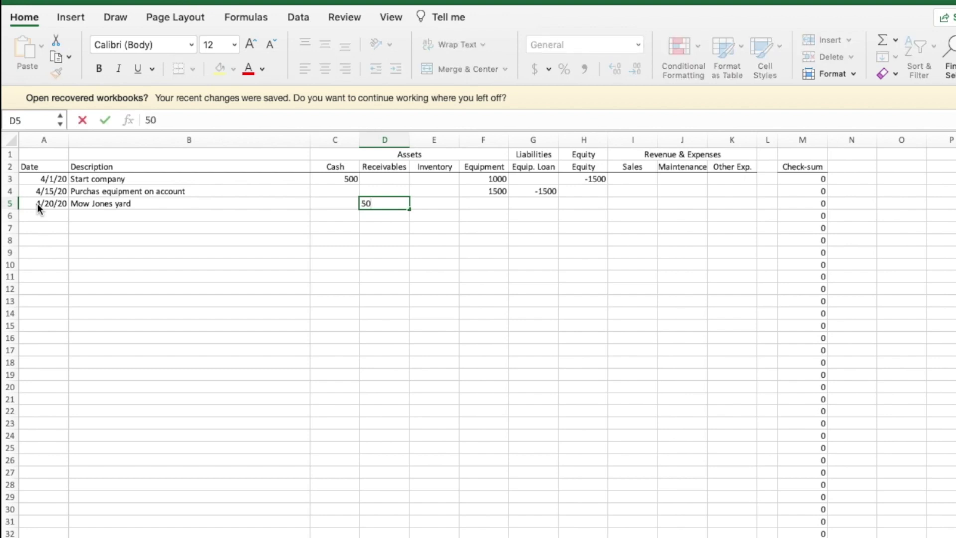
{"action": "key", "text": "Tab"}
{"action": "key", "text": "Tab"}
{"action": "key", "text": "Tab"}
{"action": "key", "text": "Tab"}
{"action": "key", "text": "Tab"}
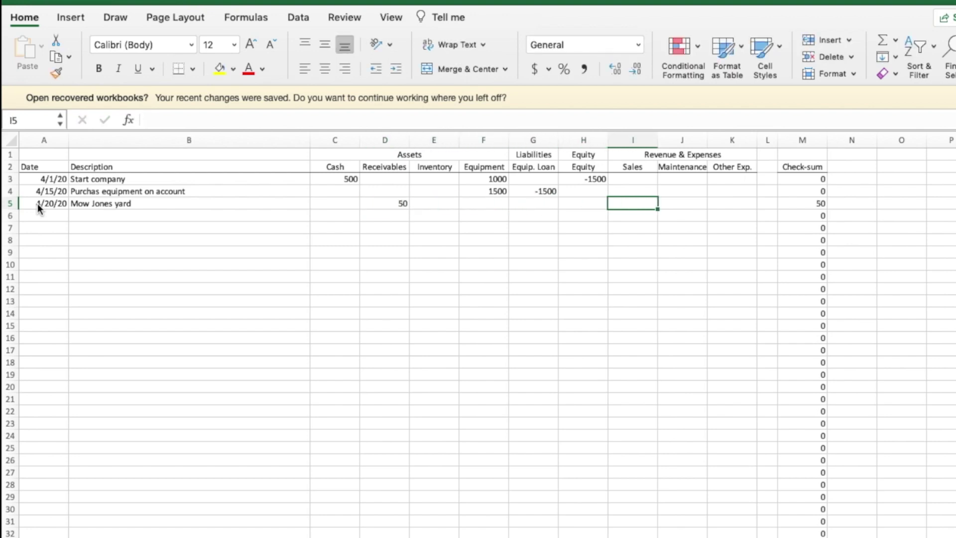
{"action": "type", "text": "50"}
{"action": "key", "text": "Tab"}
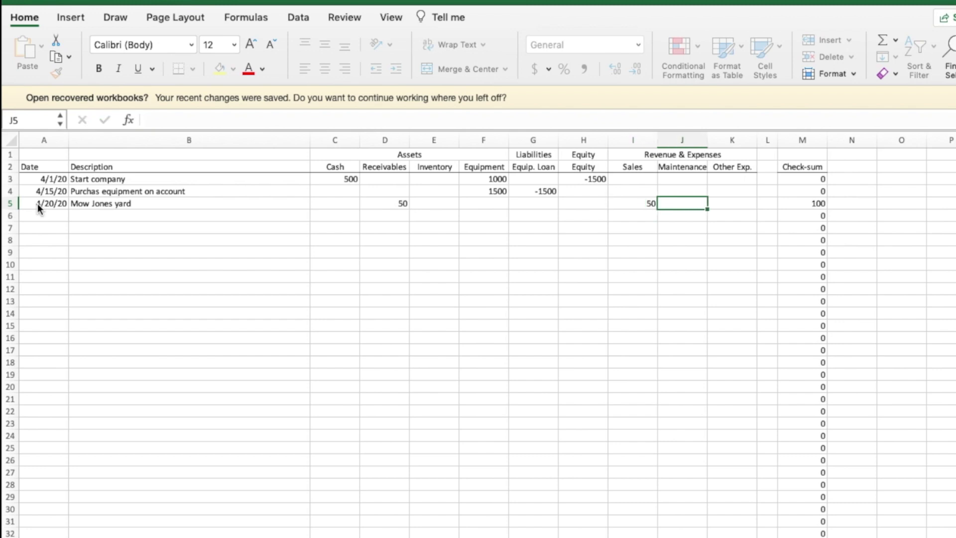
{"action": "key", "text": "Left"}
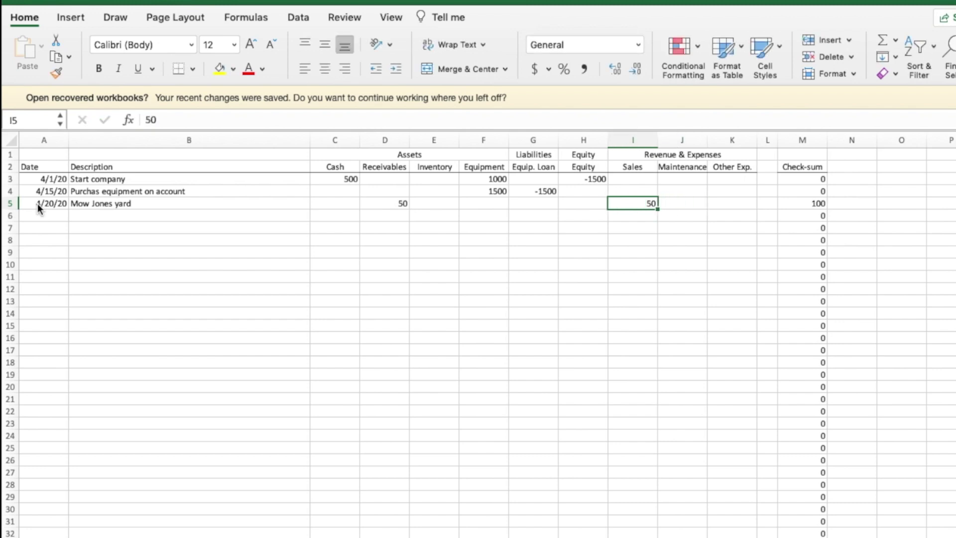
{"action": "type", "text": "-50"}
{"action": "key", "text": "Tab"}
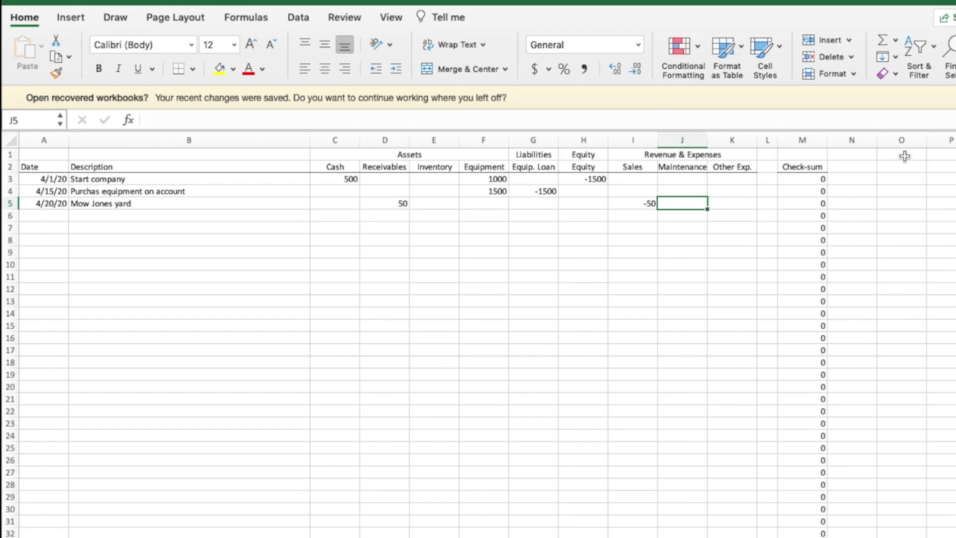
- Head column O Receivables with the customer's name in O2, and enter 50 in O5
{"action": "left_click", "coordinate": [905, 156]}
{"action": "type", "text": "Re"}
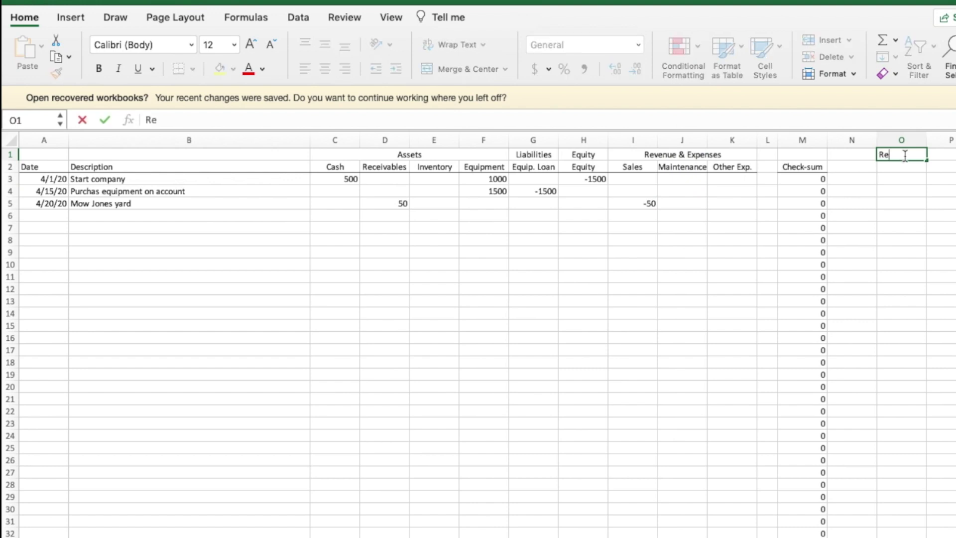
{"action": "type", "text": "ceivables"}
{"action": "key", "text": "Return"}
{"action": "type", "text": "Jones"}
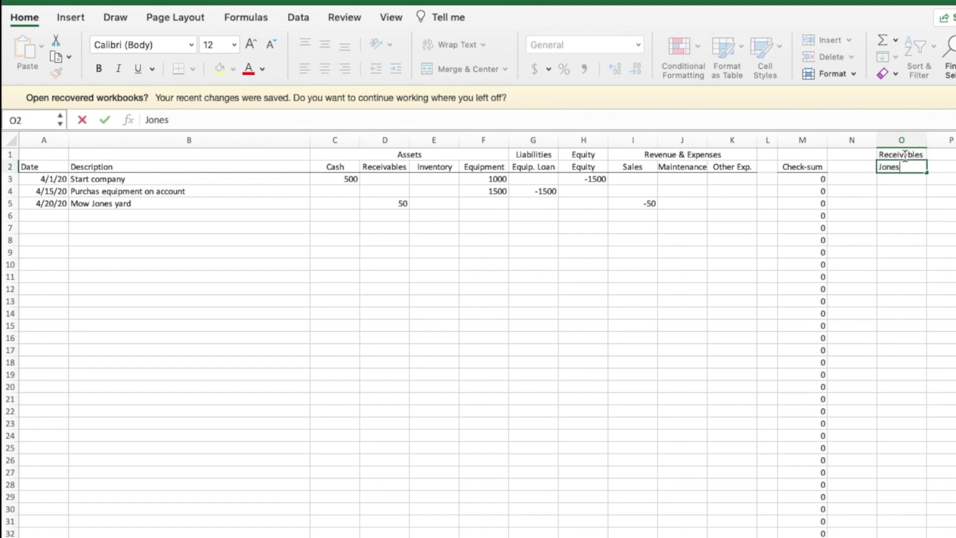
{"action": "key", "text": "Tab"}
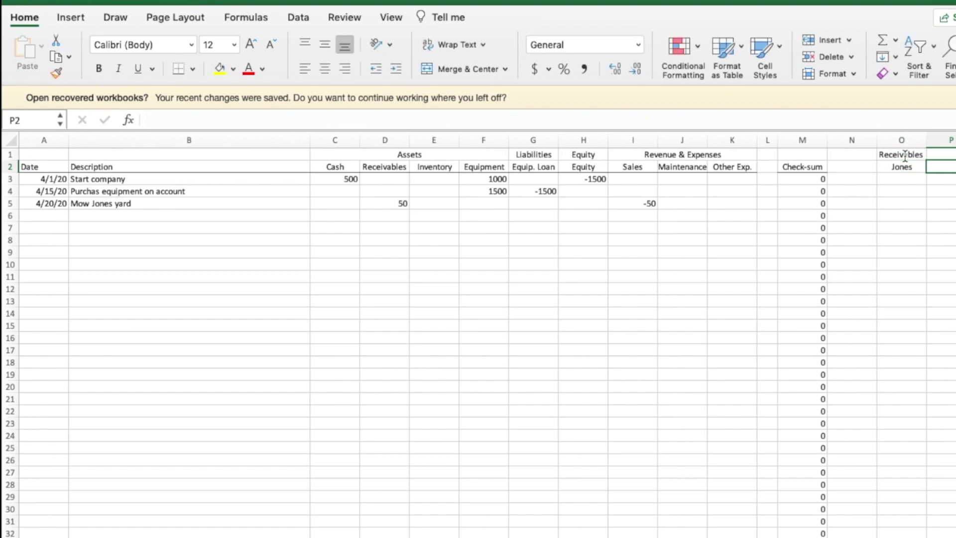
{"action": "left_click", "coordinate": [904, 205]}
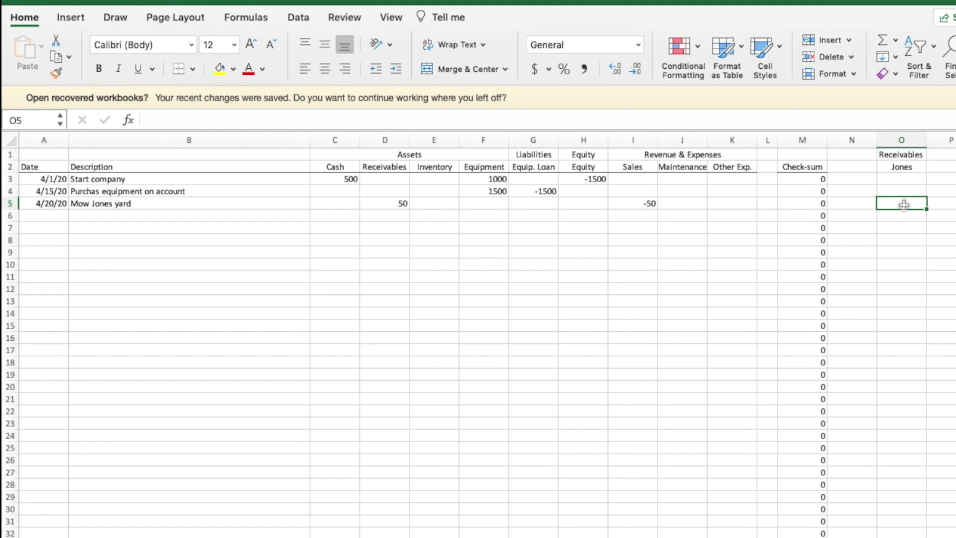
{"action": "type", "text": "50"}
{"action": "key", "text": "Tab"}
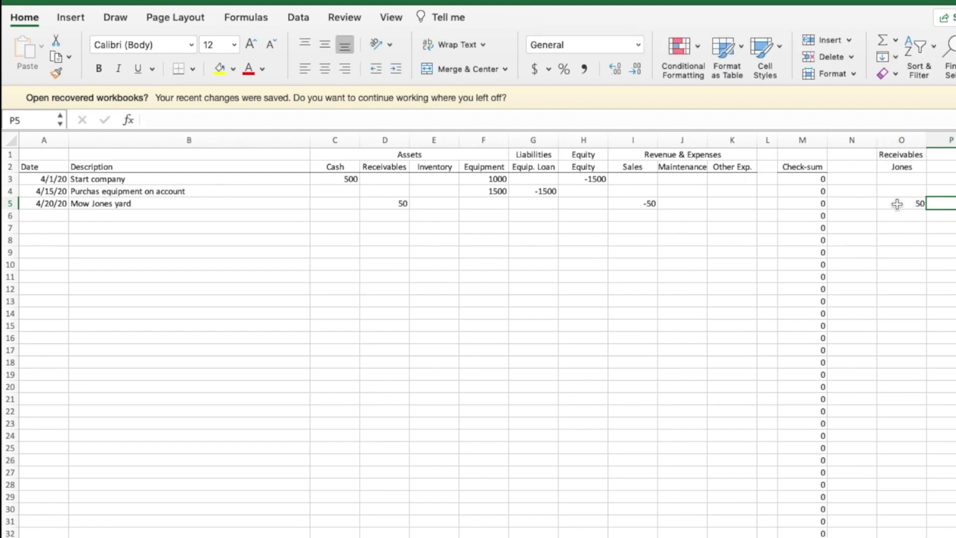
{"action": "left_click", "coordinate": [44, 216]}
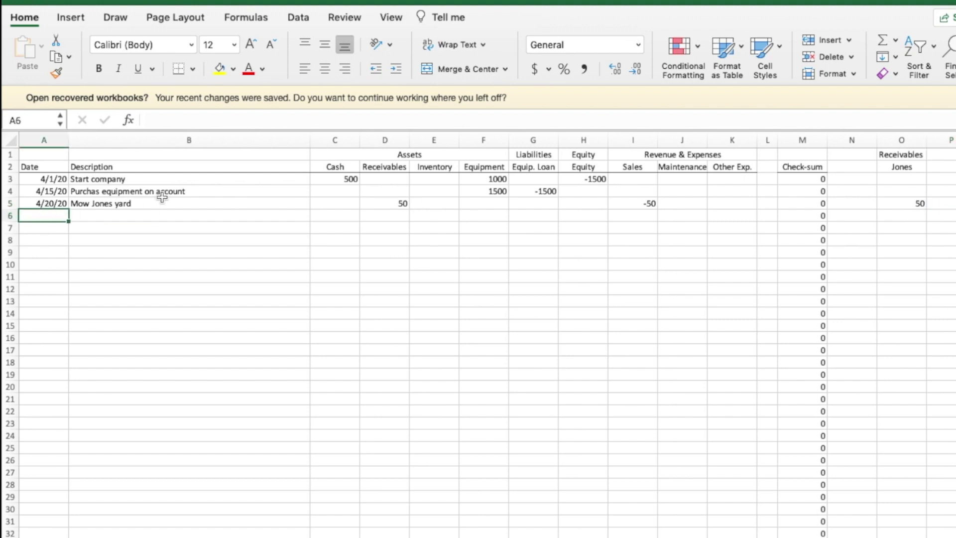
- Enter 4/25/20 as row 6's date and copy row 5's date format onto it
{"action": "type", "text": "4/25"}
{"action": "key", "text": "Tab"}
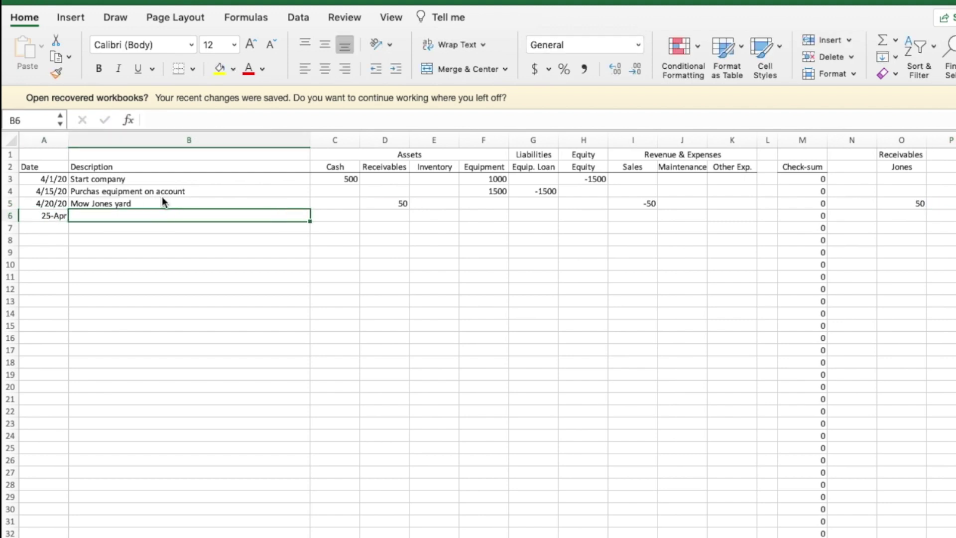
{"action": "key", "text": "Left"}
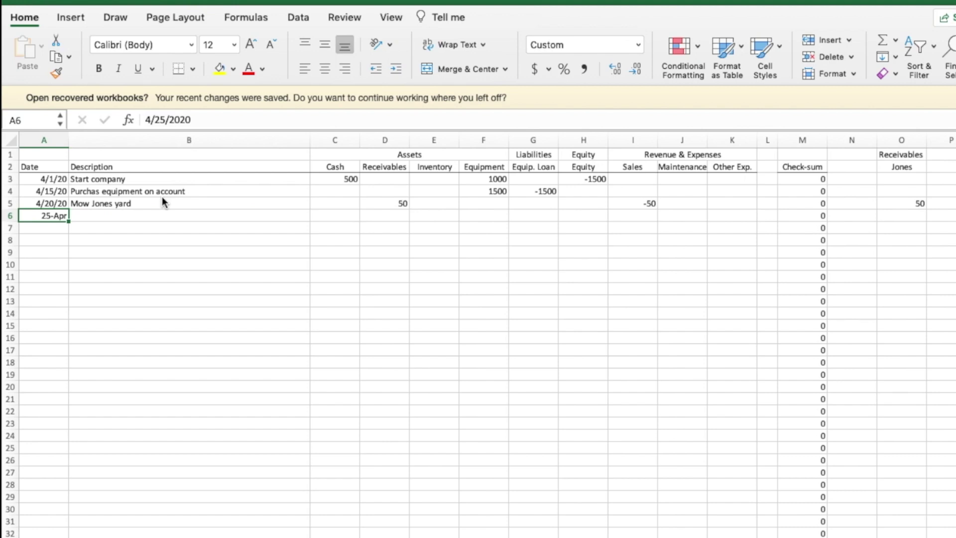
{"action": "type", "text": "4/25/"}
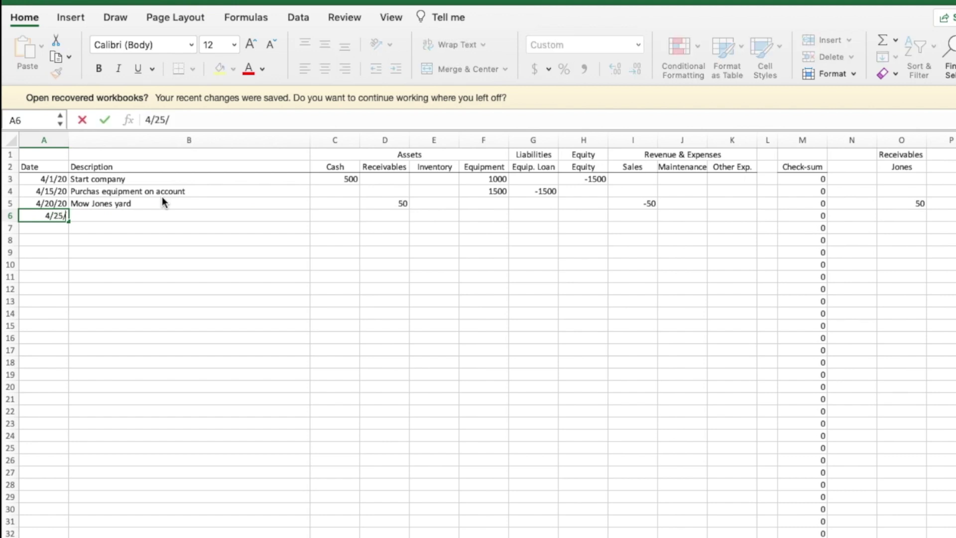
{"action": "type", "text": "20"}
{"action": "key", "text": "Tab"}
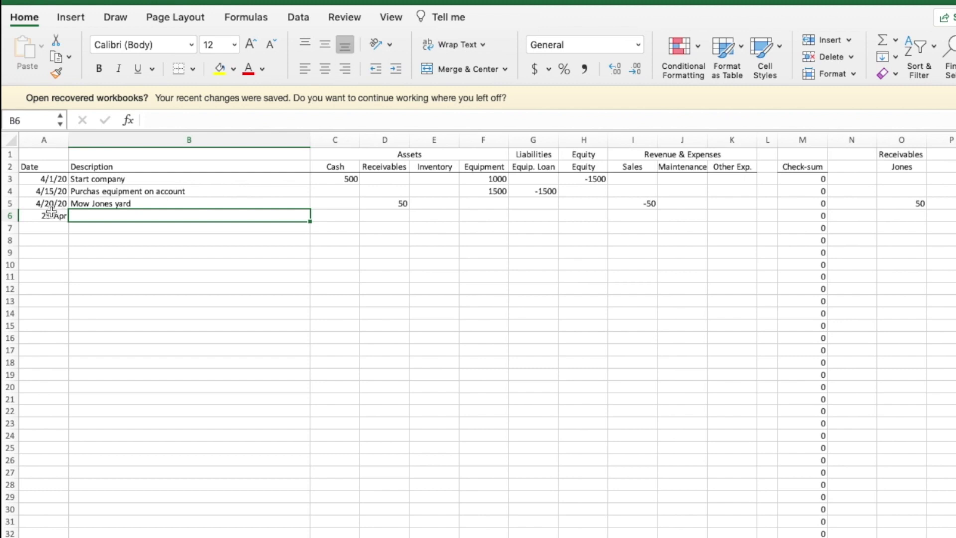
{"action": "left_click", "coordinate": [52, 203]}
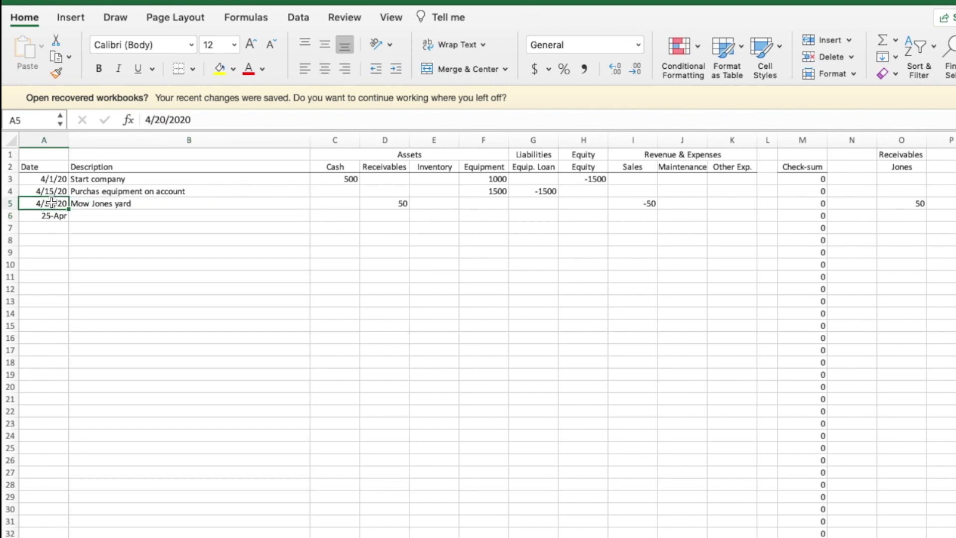
{"action": "left_click", "coordinate": [55, 70]}
{"action": "left_click", "coordinate": [49, 215]}
- Describe row 6 as collecting the customer's bill: Cash 50, Receivables -50, customer column -50
{"action": "left_click", "coordinate": [108, 216]}
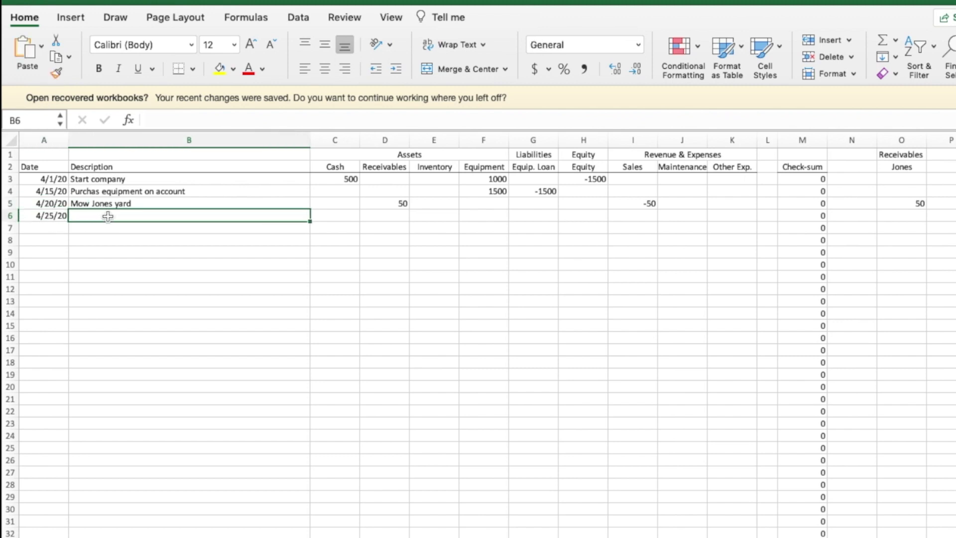
{"action": "type", "text": "Collect "}
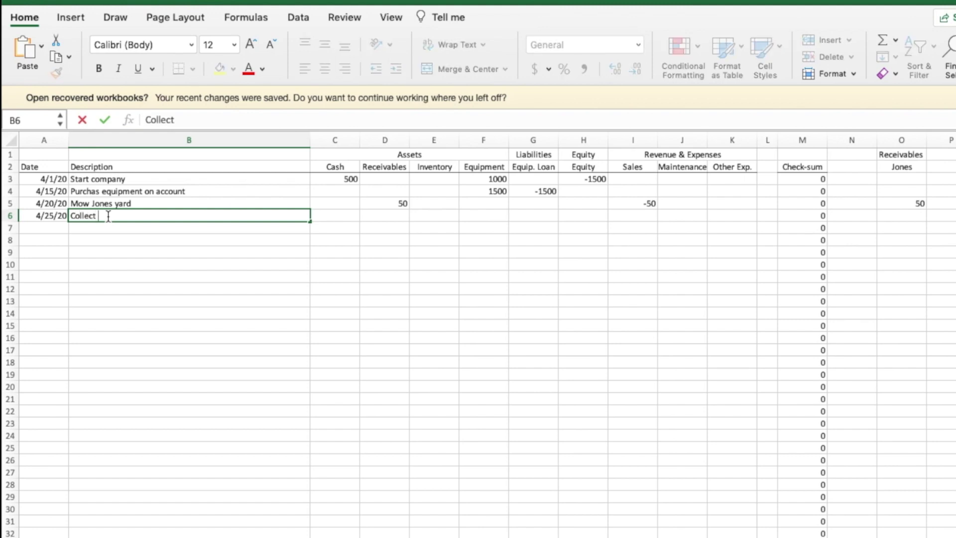
{"action": "type", "text": "Jones bill"}
{"action": "key", "text": "Tab"}
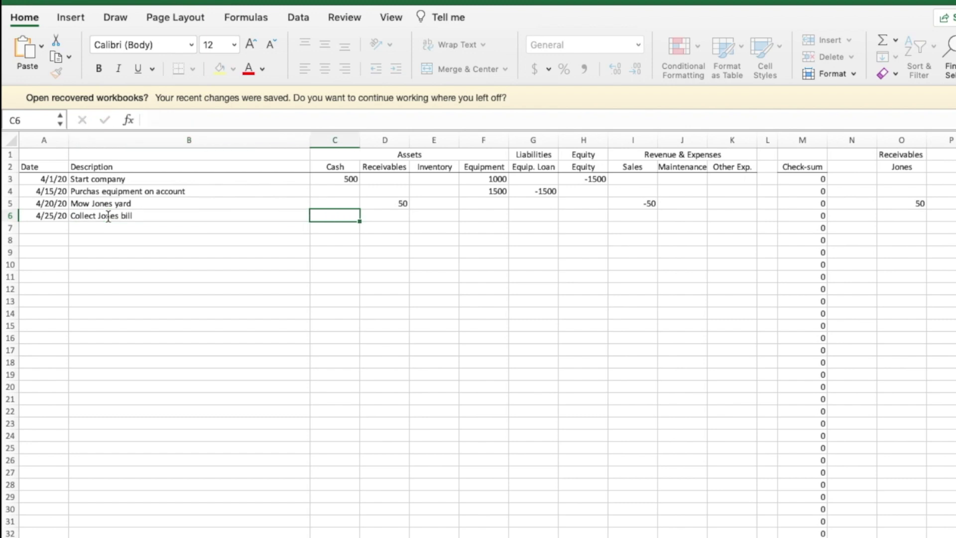
{"action": "key", "text": "Tab"}
{"action": "type", "text": "-50"}
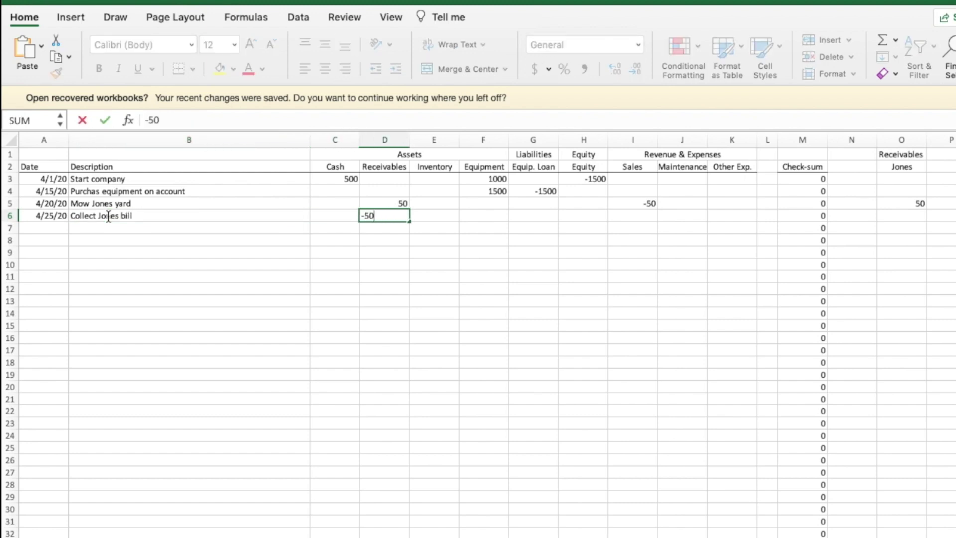
{"action": "key", "text": "shift+Tab"}
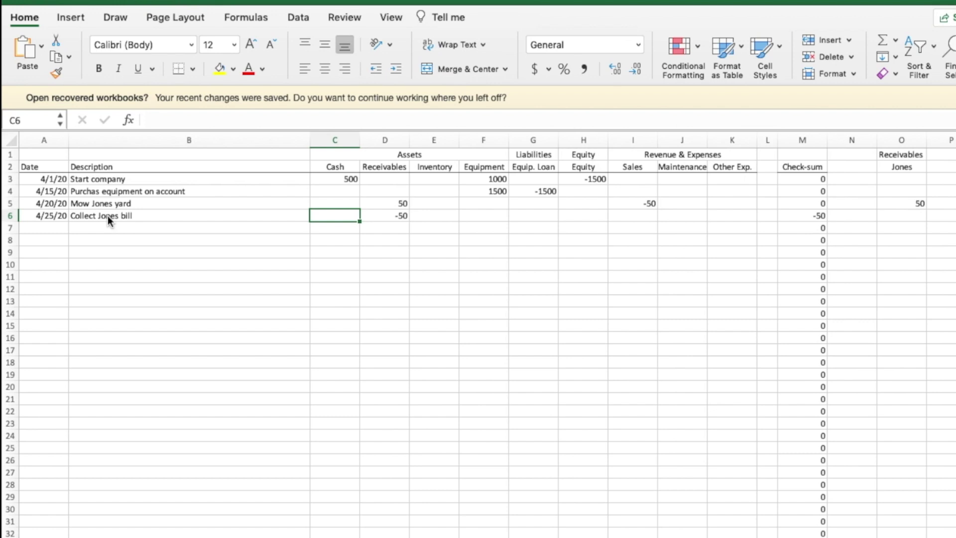
{"action": "type", "text": "50"}
{"action": "key", "text": "Tab"}
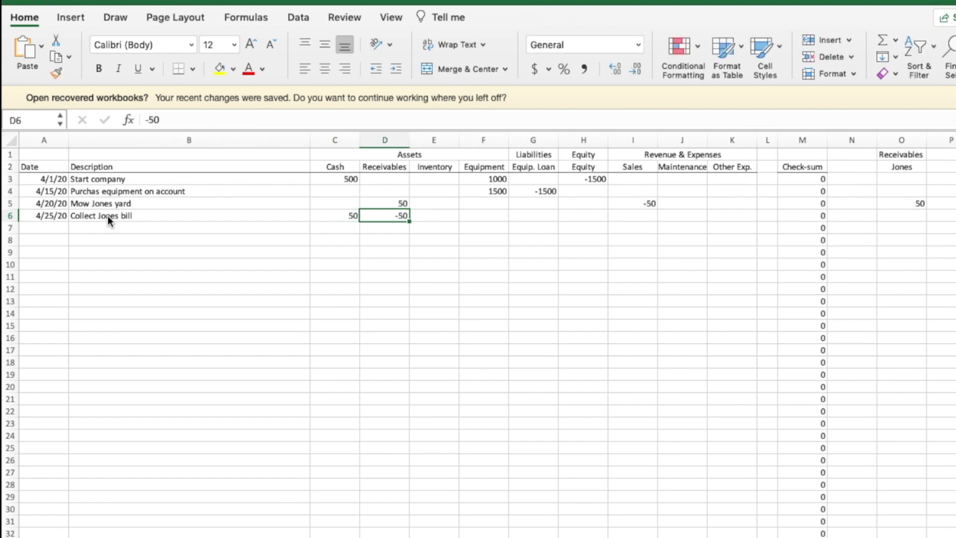
{"action": "key", "text": "Tab"}
{"action": "left_click", "coordinate": [910, 215]}
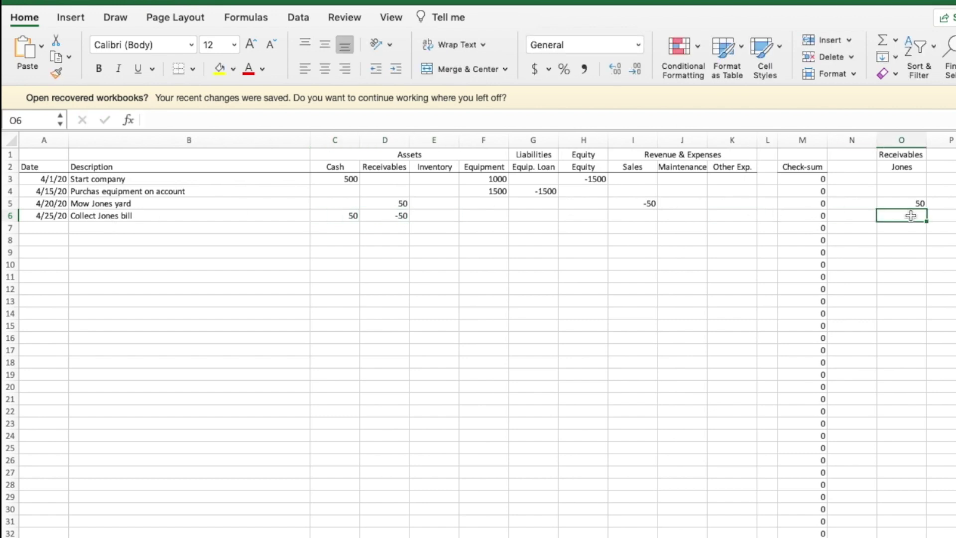
{"action": "type", "text": "-50"}
{"action": "key", "text": "Tab"}
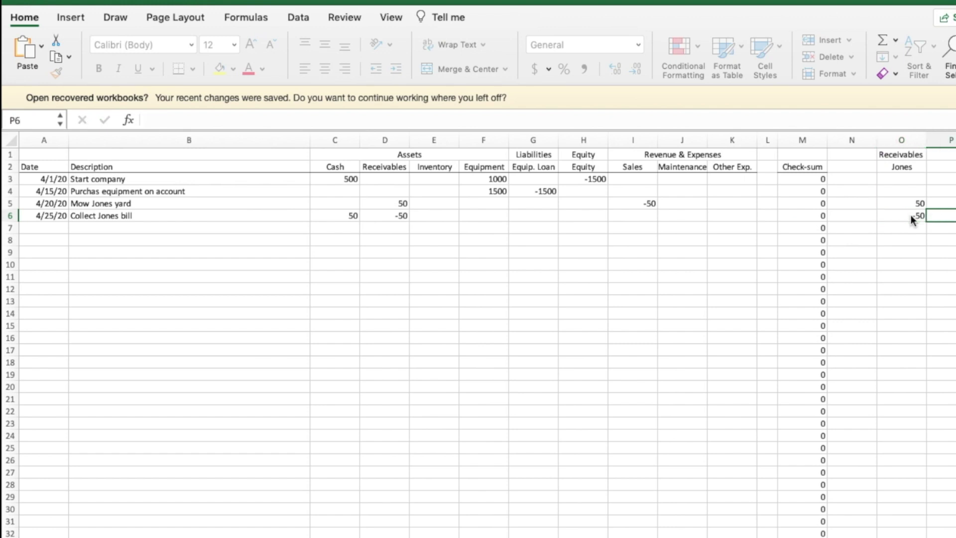
{"action": "left_click", "coordinate": [41, 226]}
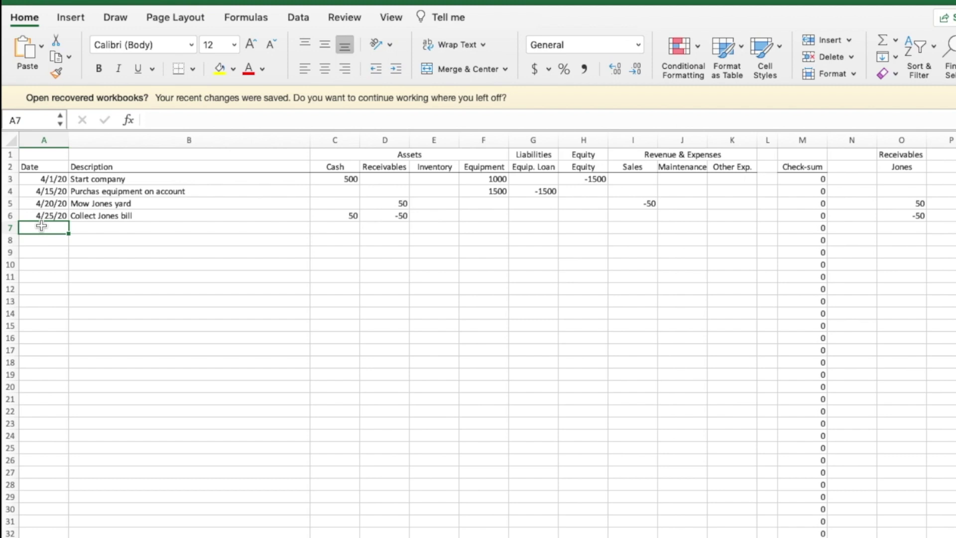
- Record row 7 as a 4/27/20 yard mowing with Receivables 50 and Sales -50
{"action": "type", "text": "4/27/20"}
{"action": "key", "text": "Tab"}
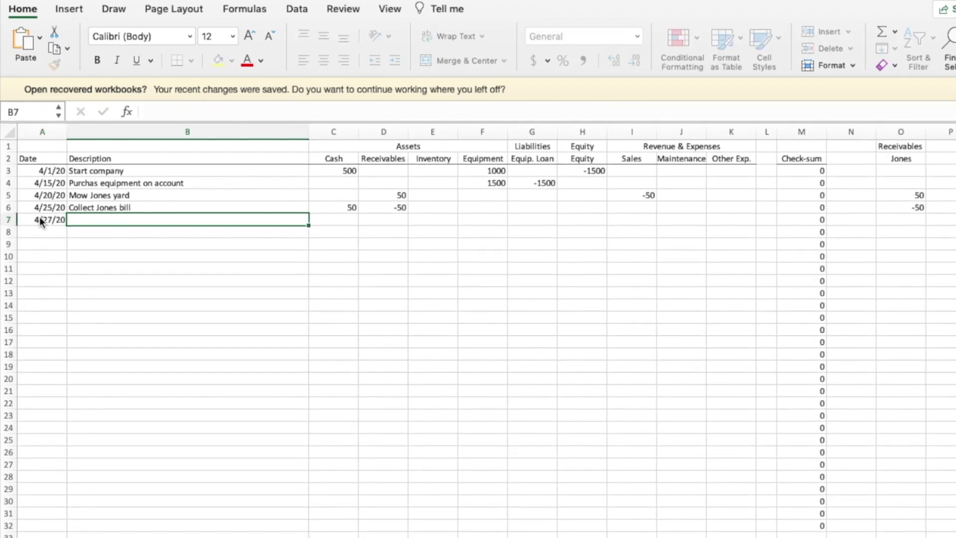
{"action": "type", "text": "Mow Jones yard"}
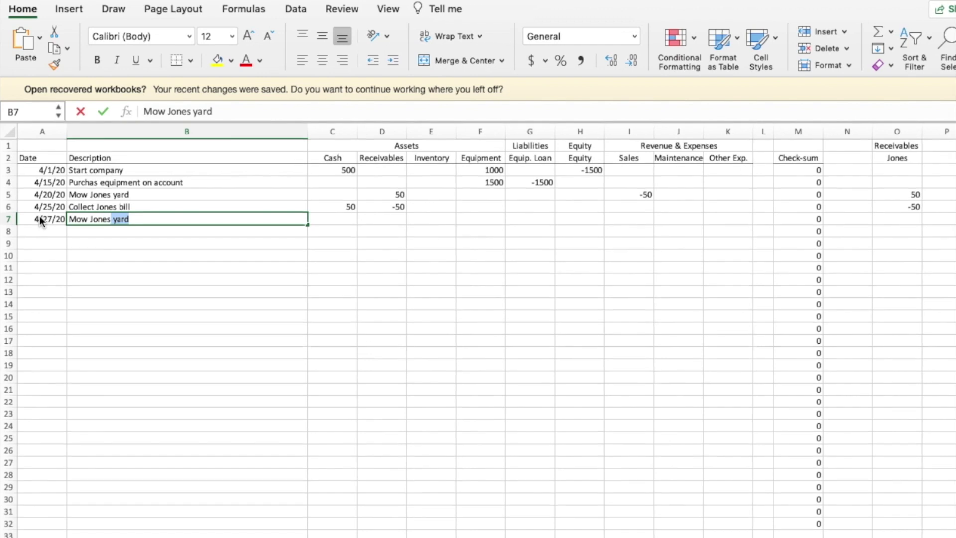
{"action": "key", "text": "Tab"}
{"action": "key", "text": "Tab"}
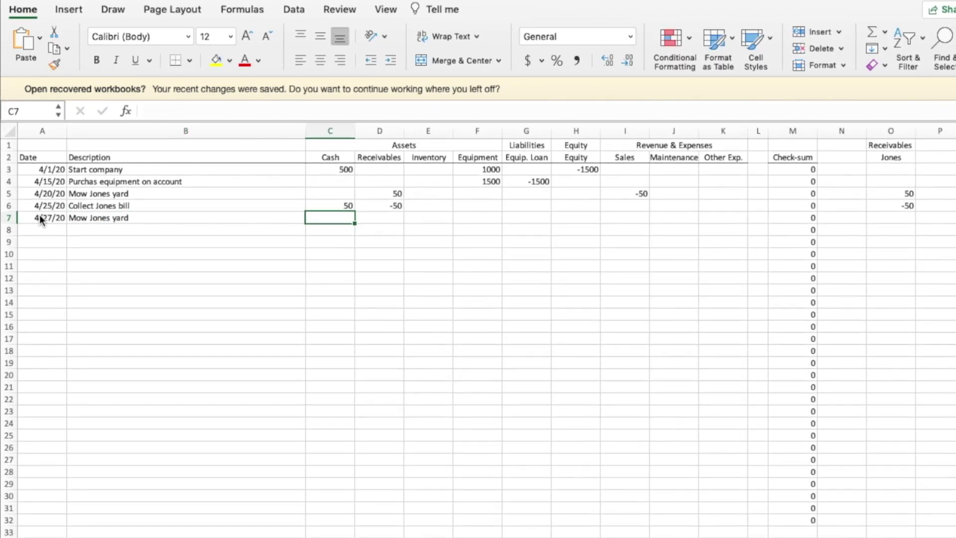
{"action": "type", "text": "50"}
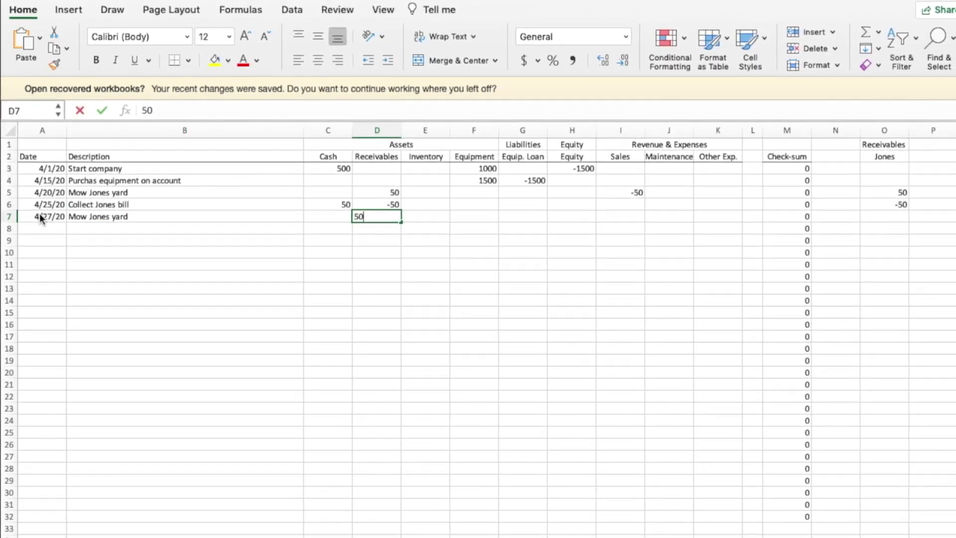
{"action": "key", "text": "Tab"}
{"action": "key", "text": "Tab"}
{"action": "key", "text": "Tab"}
{"action": "key", "text": "Tab"}
{"action": "key", "text": "Tab"}
{"action": "key", "text": "Tab"}
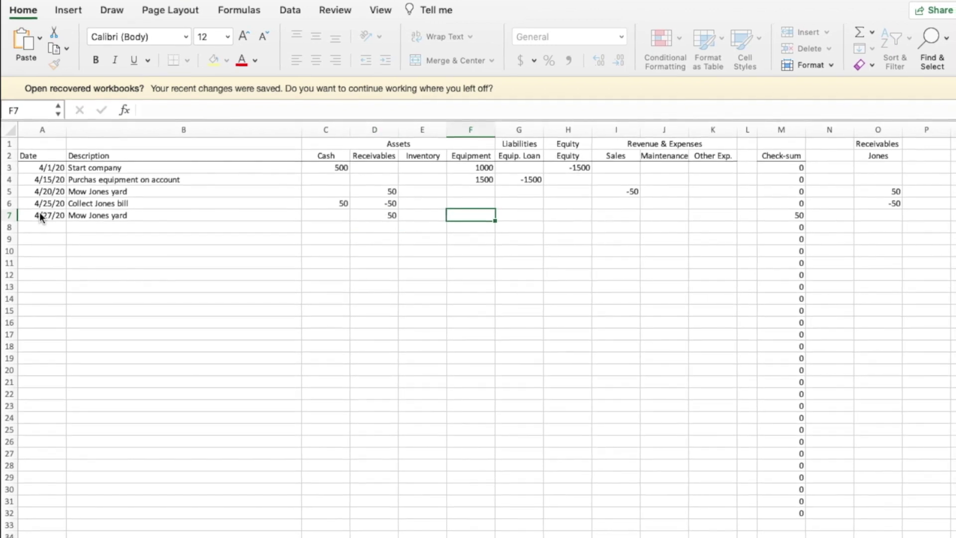
{"action": "key", "text": "shift+Tab"}
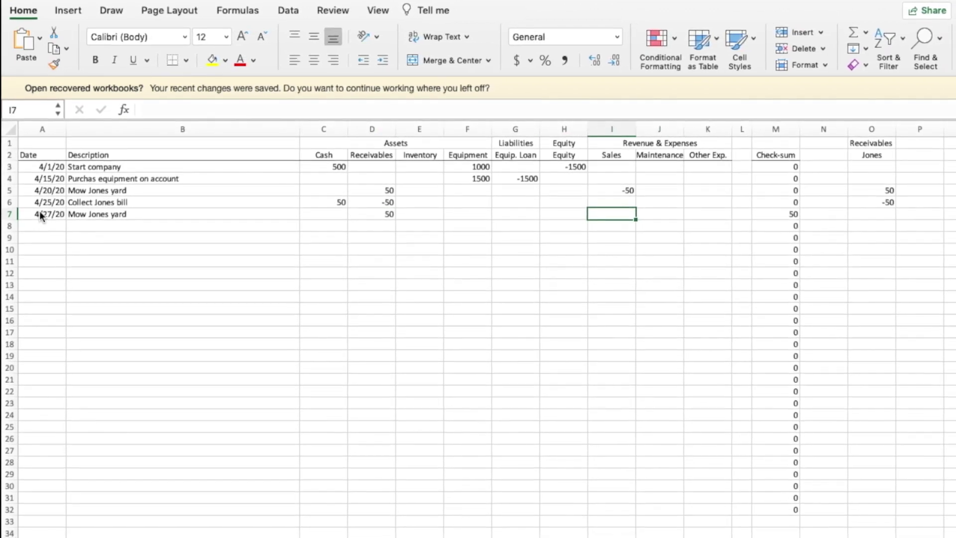
{"action": "type", "text": "-50"}
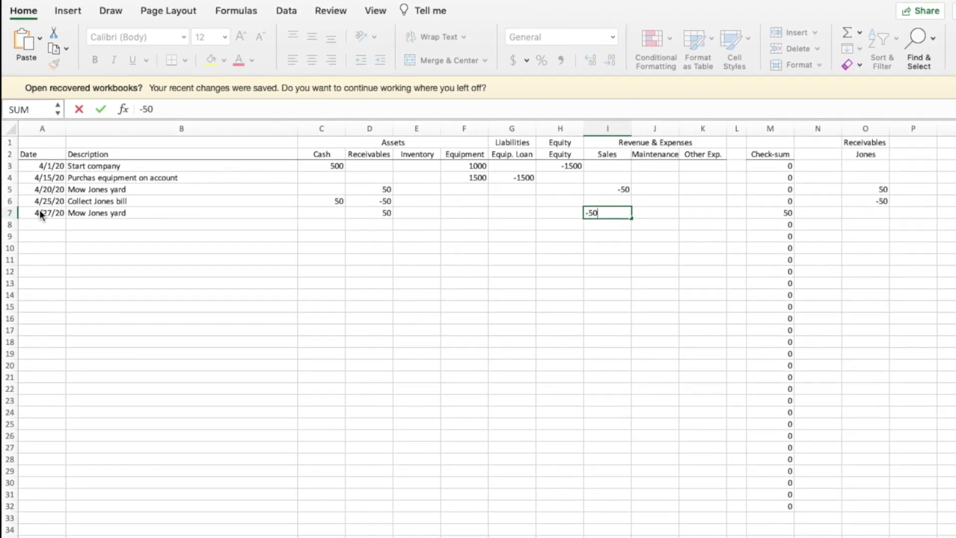
{"action": "key", "text": "Tab"}
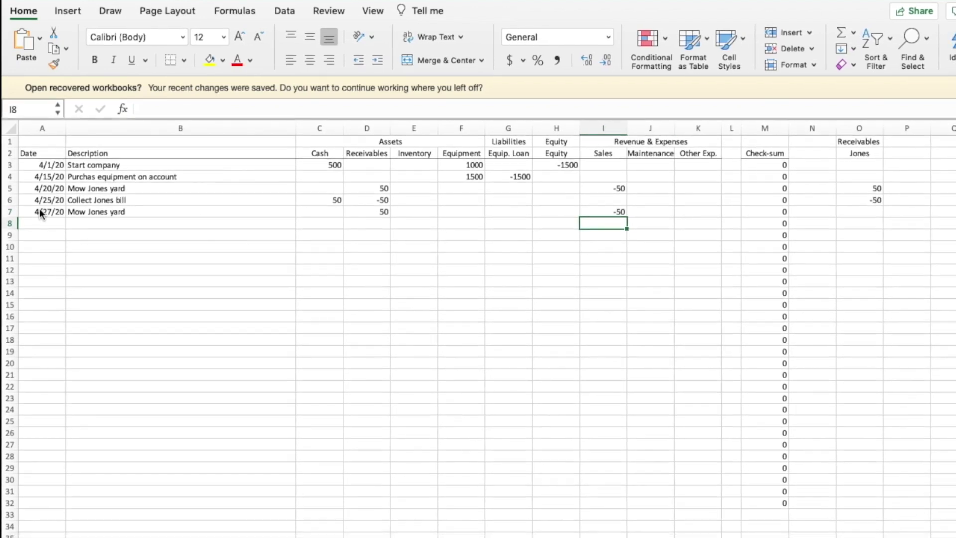
- Start row 8 with date 4/30/20 and a yard-mowing description
{"action": "left_click", "coordinate": [54, 222]}
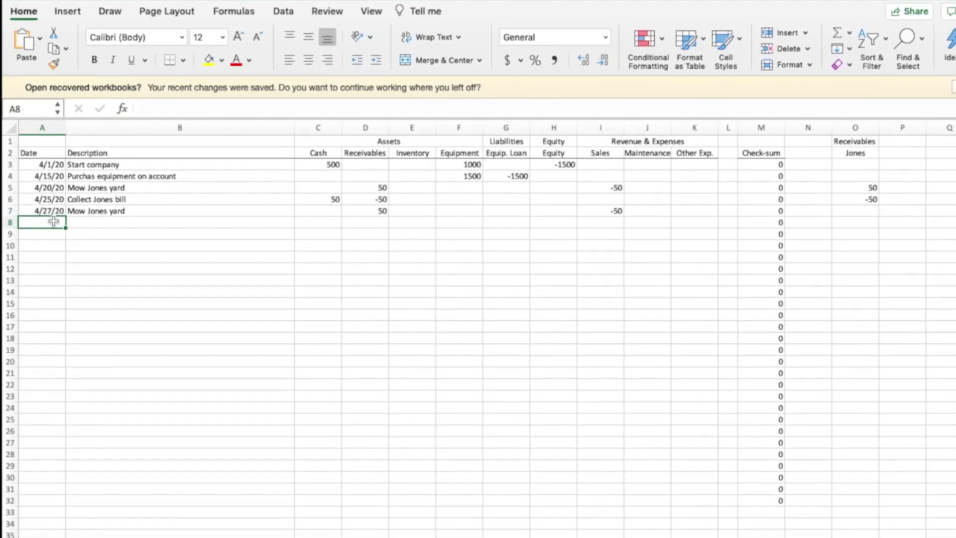
{"action": "type", "text": "4/30"}
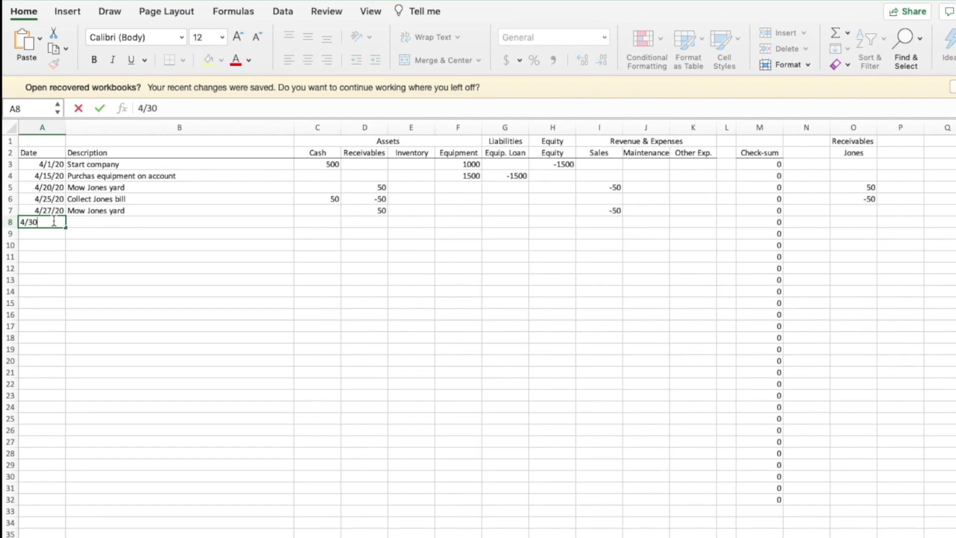
{"action": "type", "text": "/"}
{"action": "type", "text": "20"}
{"action": "key", "text": "Tab"}
{"action": "type", "text": "Mow Smith yard"}
{"action": "key", "text": "Tab"}
{"action": "key", "text": "Tab"}
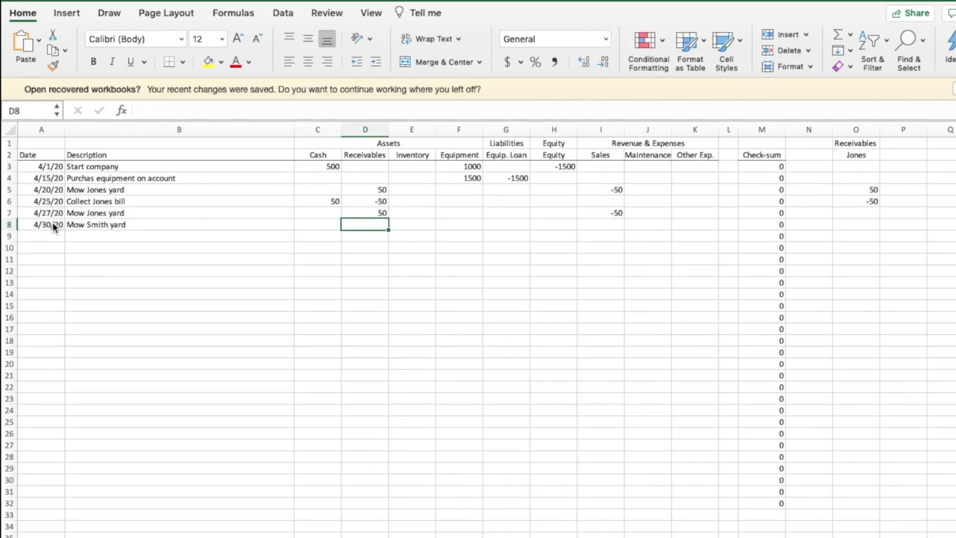
- Put 50 in the customer's column for row 7; give row 8 Receivables 50 and Sales =-D8
{"action": "left_click", "coordinate": [856, 213]}
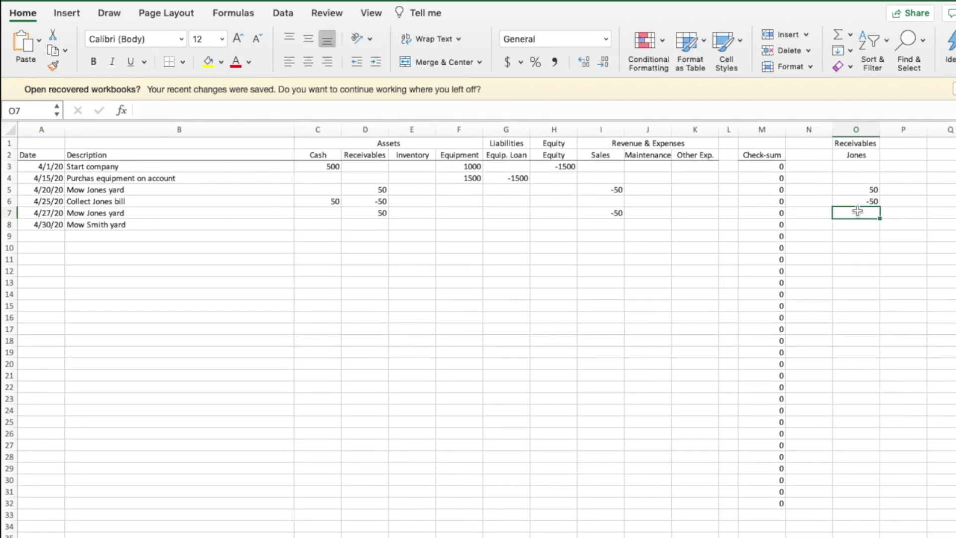
{"action": "type", "text": "50"}
{"action": "key", "text": "Tab"}
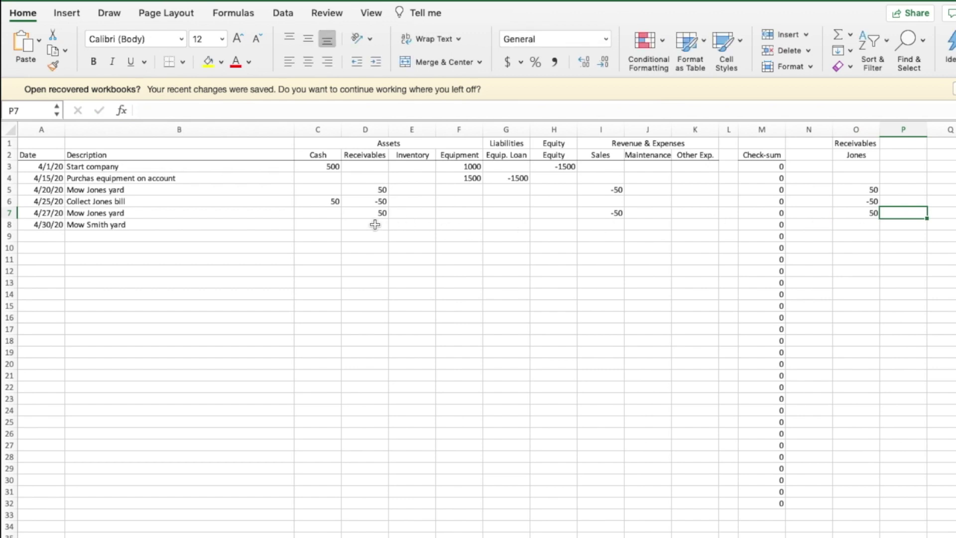
{"action": "left_click", "coordinate": [385, 223]}
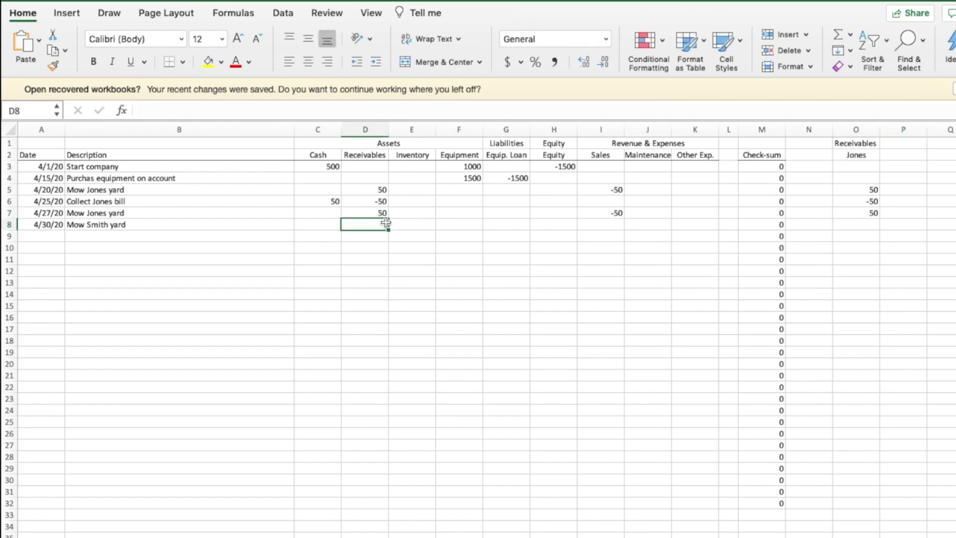
{"action": "type", "text": "50"}
{"action": "key", "text": "Tab"}
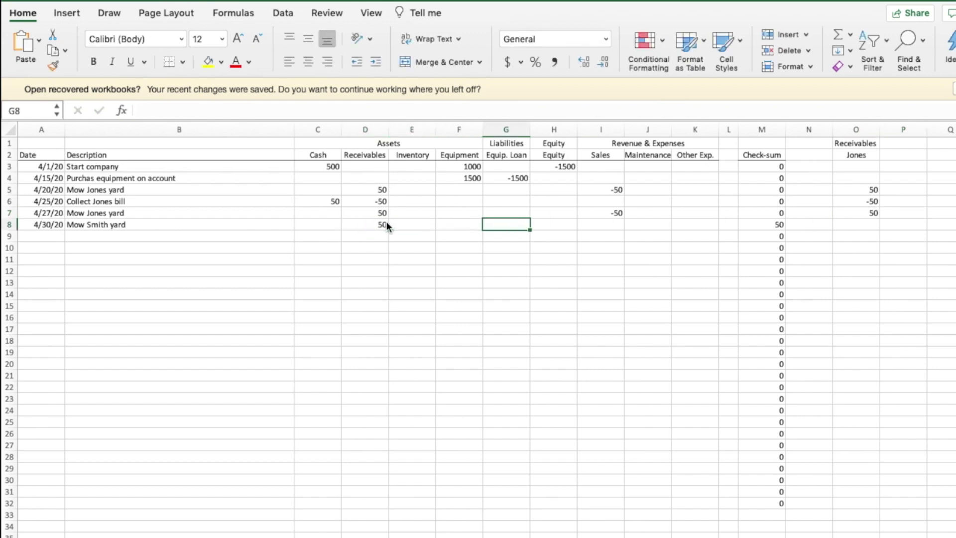
{"action": "key", "text": "Right"}
{"action": "key", "text": "Right"}
{"action": "type", "text": "=-D8"}
{"action": "key", "text": "Tab"}
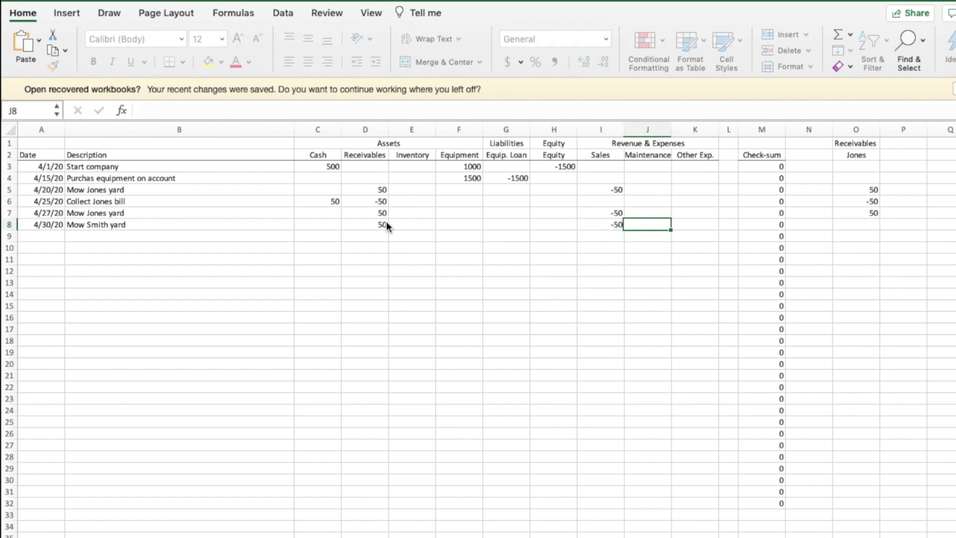
- Add a second customer receivables column header with 50 in row 8
{"action": "left_click", "coordinate": [900, 155]}
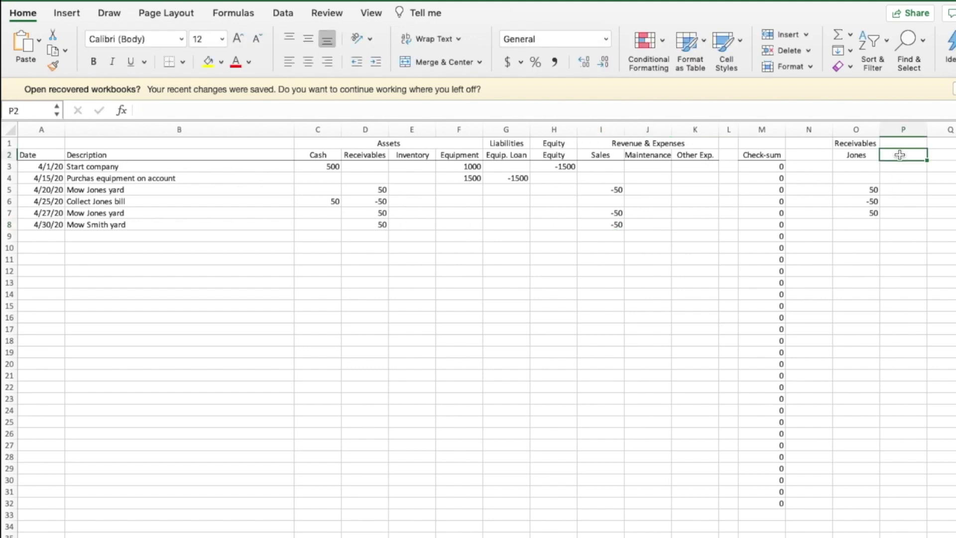
{"action": "type", "text": "Smith"}
{"action": "key", "text": "Return"}
{"action": "key", "text": "Down"}
{"action": "key", "text": "Down"}
{"action": "key", "text": "Down"}
{"action": "key", "text": "Down"}
{"action": "key", "text": "Down"}
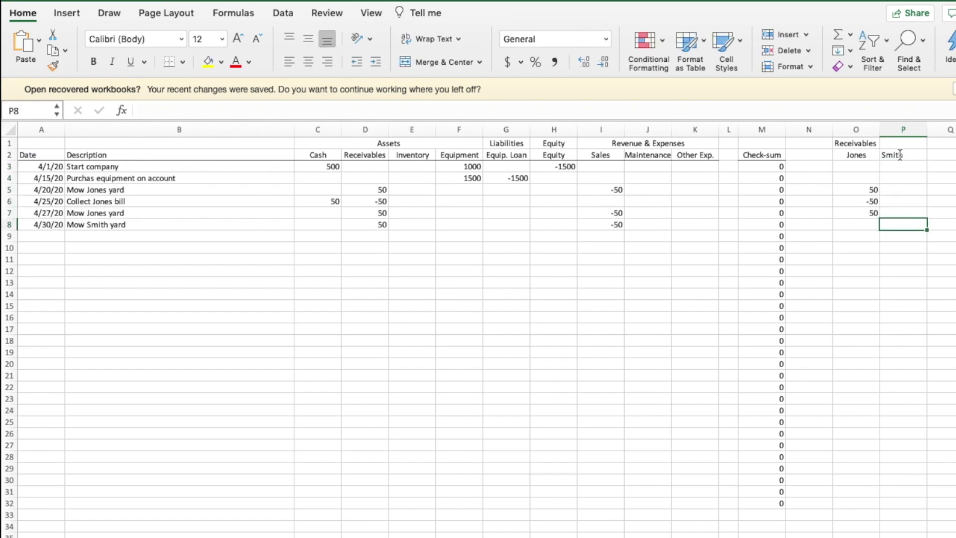
{"action": "type", "text": "50"}
{"action": "key", "text": "Return"}
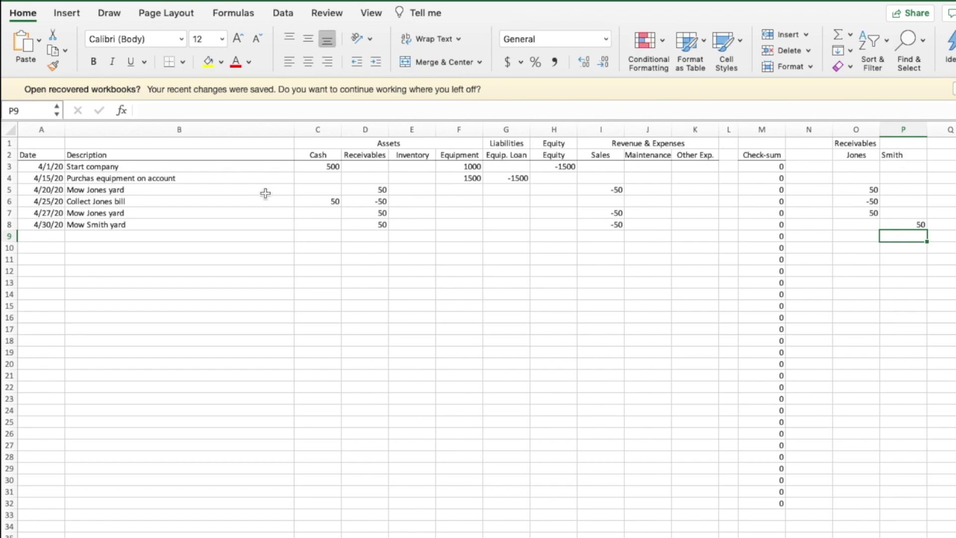
- Start row 9 with 4/30/20 and 'Purchase gass and other supplies'
{"action": "left_click", "coordinate": [42, 236]}
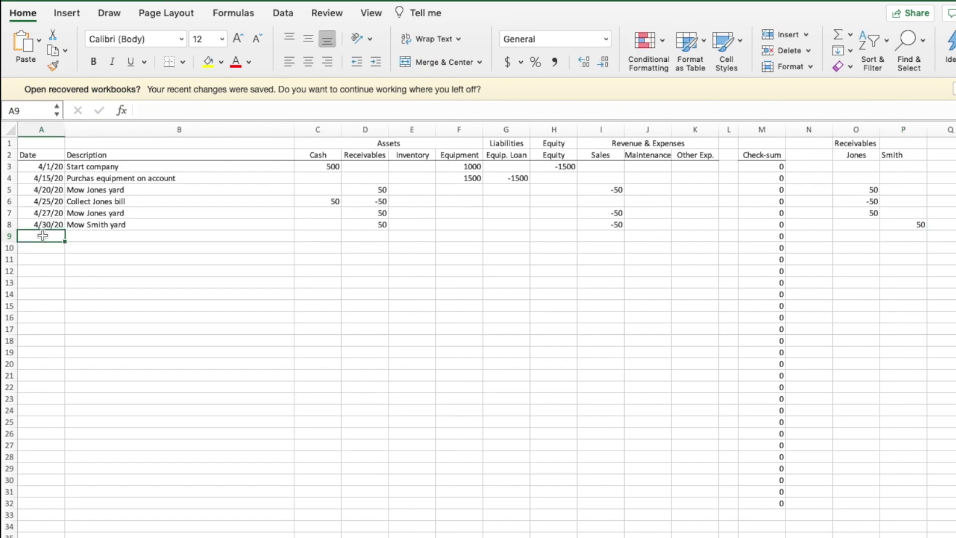
{"action": "type", "text": "4/30/"}
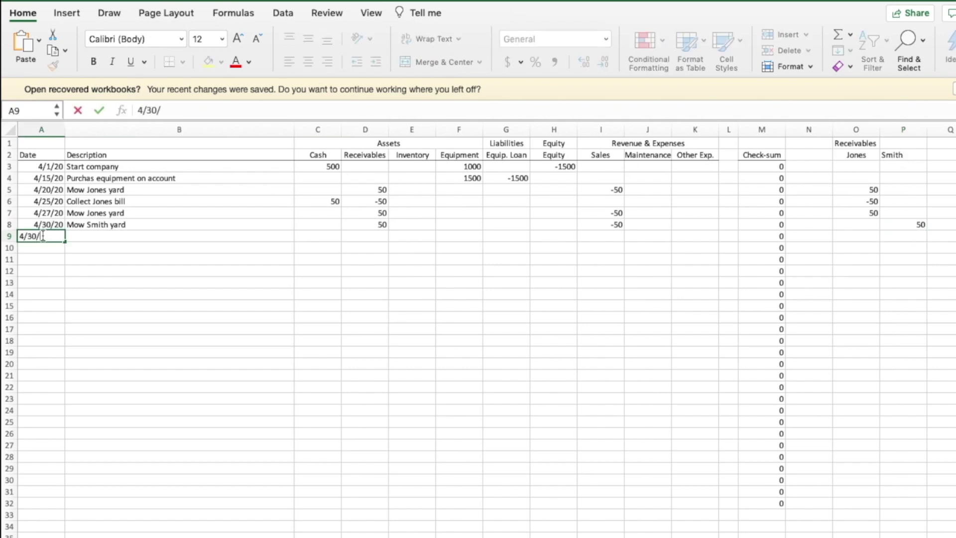
{"action": "type", "text": "20"}
{"action": "key", "text": "Tab"}
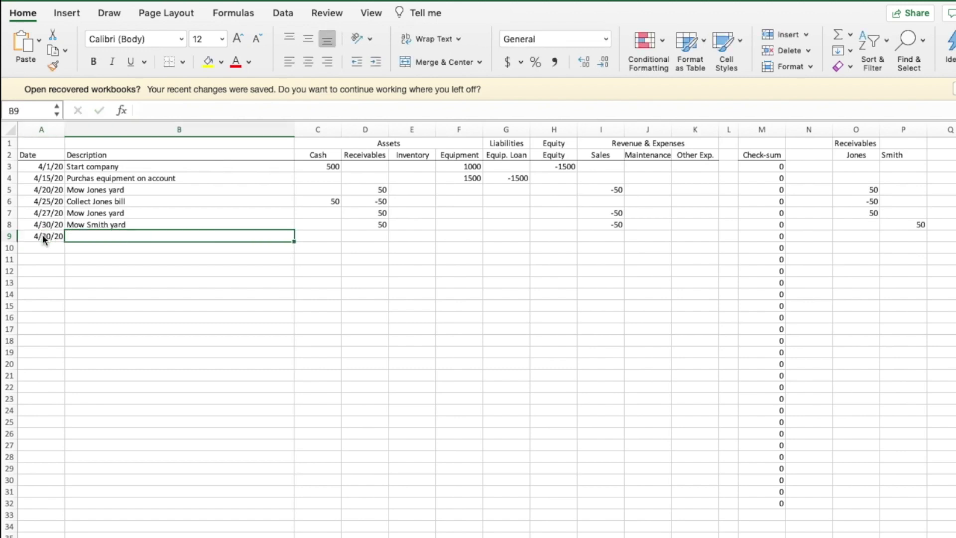
{"action": "type", "text": "Purchase "}
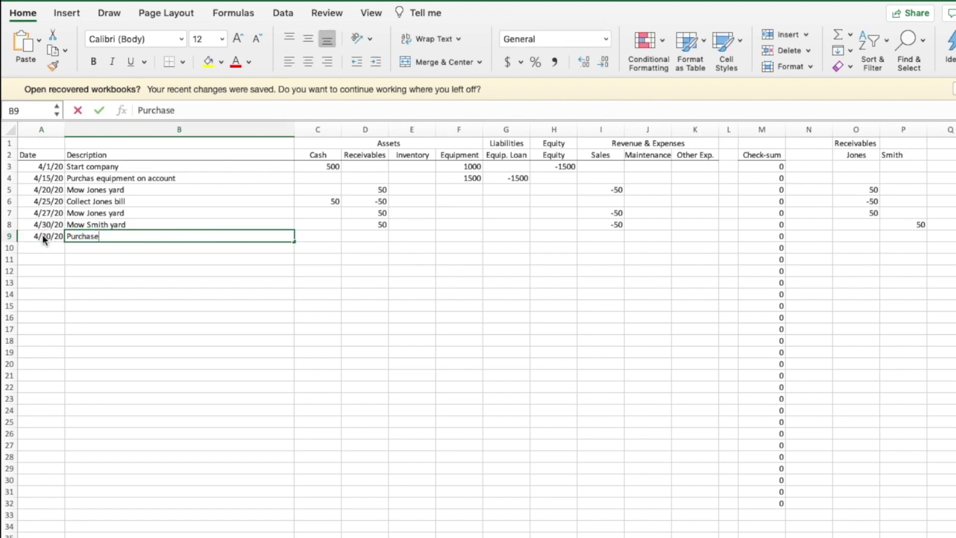
{"action": "type", "text": "gass and o"}
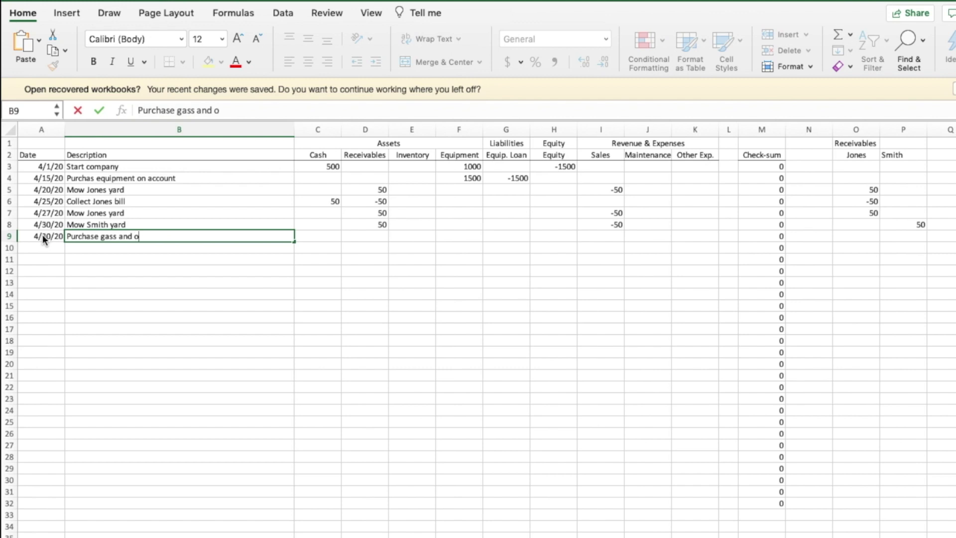
{"action": "type", "text": "ther supplies"}
{"action": "key", "text": "Tab"}
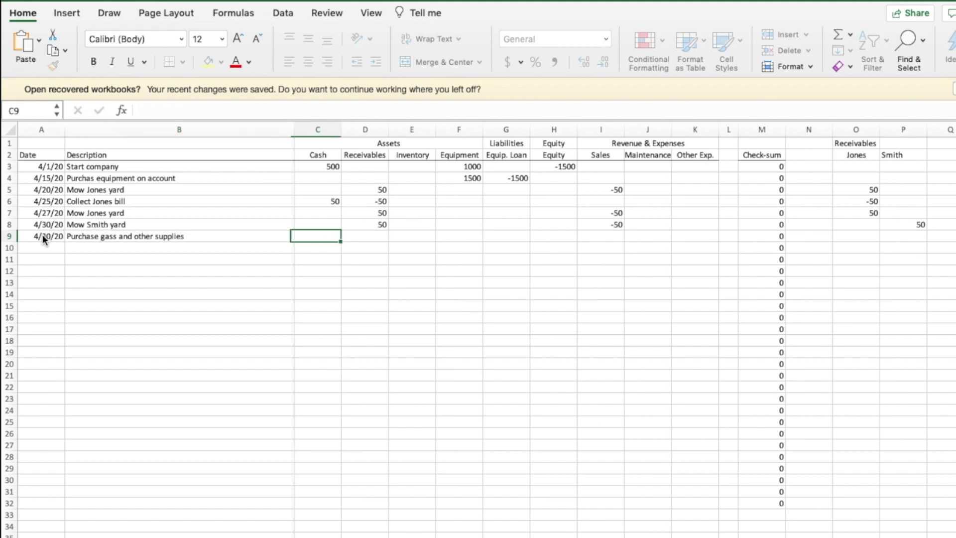
- Correct the spelling of 'Purchase' in row 4's description
{"action": "left_click", "coordinate": [100, 179]}
{"action": "left_click", "coordinate": [171, 110]}
{"action": "key", "text": "BackSpace"}
{"action": "type", "text": "e"}
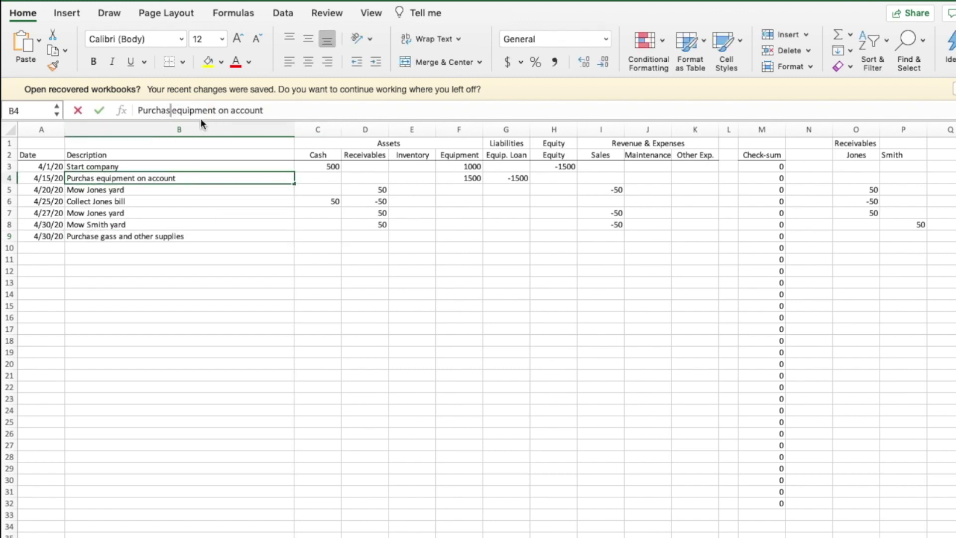
{"action": "key", "text": "Return"}
{"action": "left_click", "coordinate": [220, 236]}
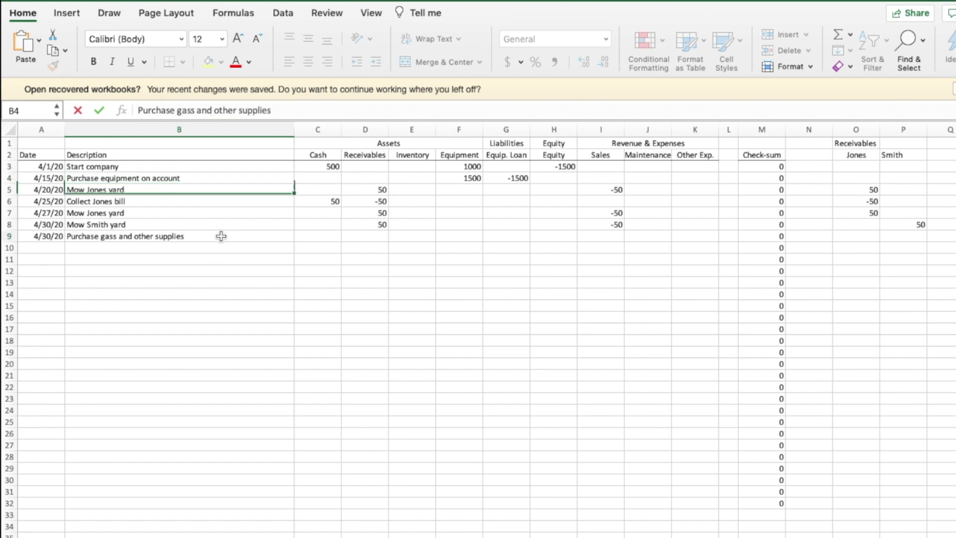
- Enter Cash -35 and Other Exp. 35 in row 9, then label B11 'Totals'
{"action": "left_click", "coordinate": [324, 236]}
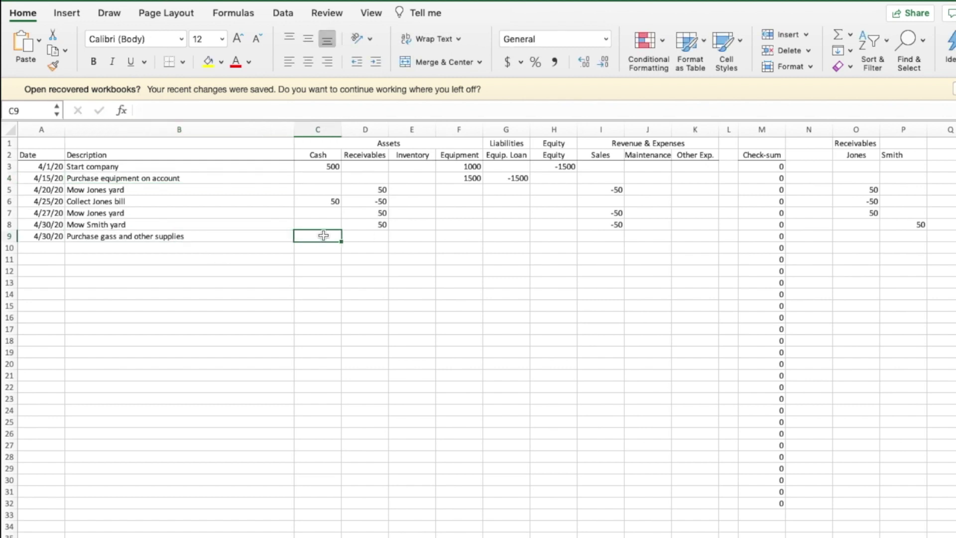
{"action": "type", "text": "-35"}
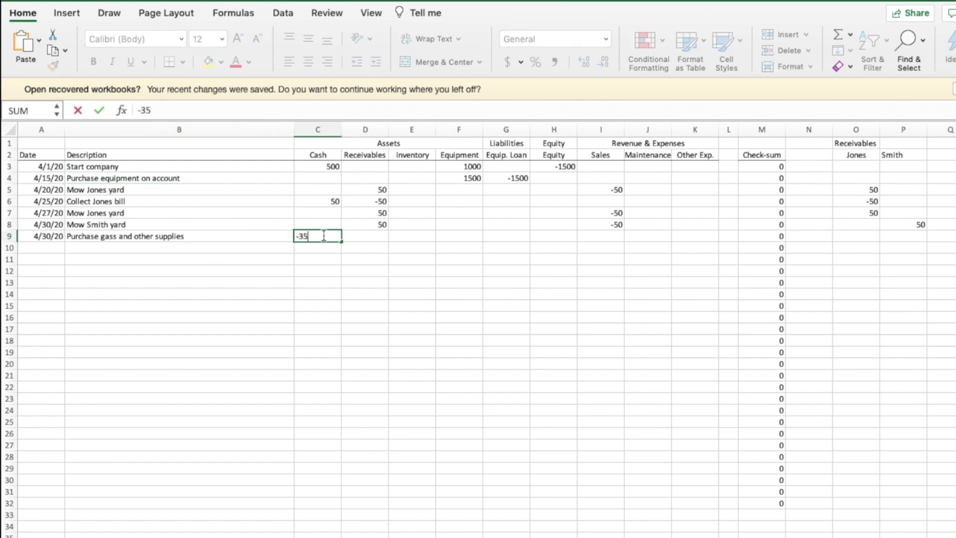
{"action": "key", "text": "Tab"}
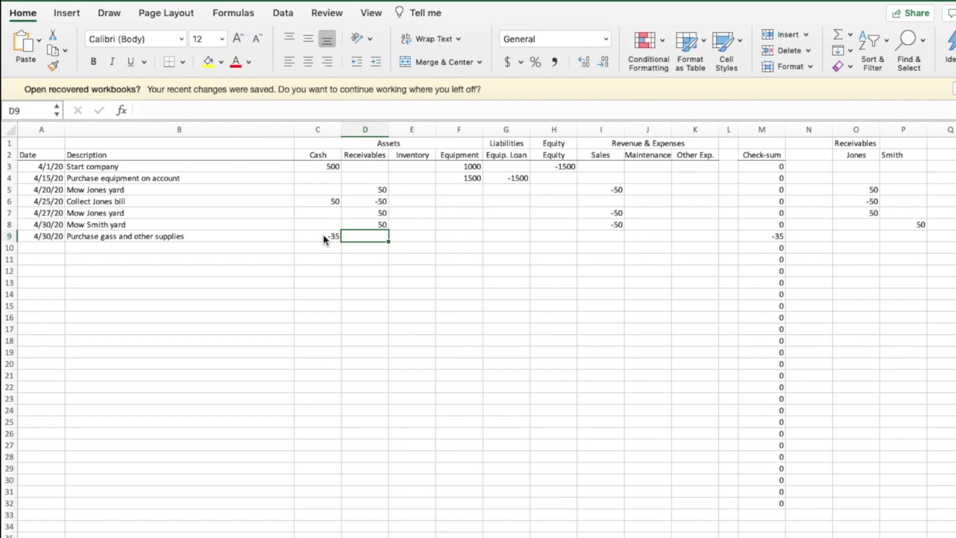
{"action": "key", "text": "Right"}
{"action": "key", "text": "Right"}
{"action": "key", "text": "Right"}
{"action": "key", "text": "Right"}
{"action": "key", "text": "Right"}
{"action": "key", "text": "Right"}
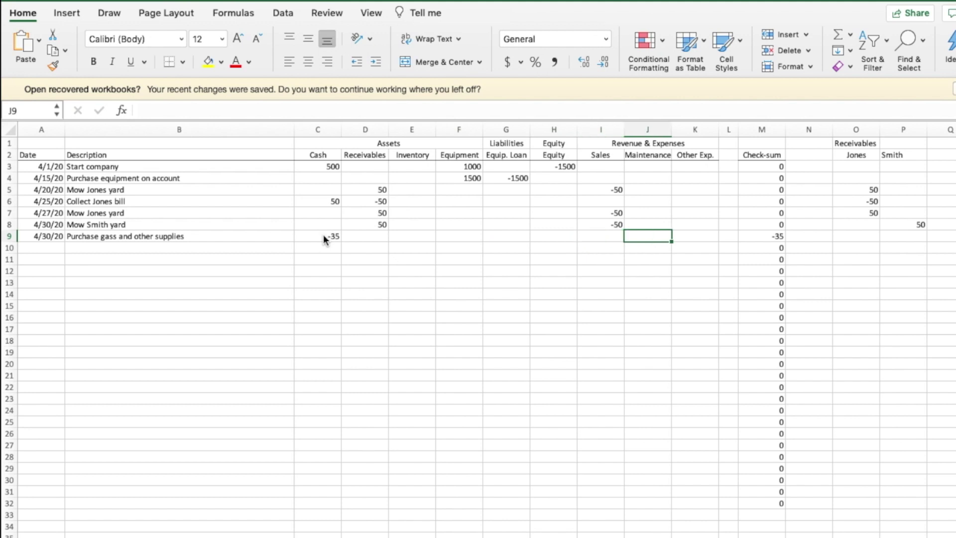
{"action": "key", "text": "Right"}
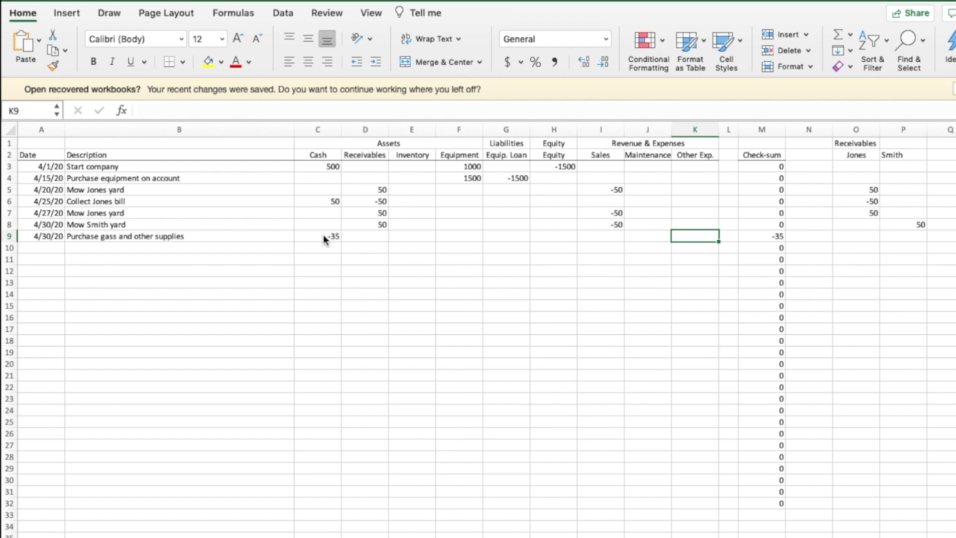
{"action": "type", "text": "35"}
{"action": "key", "text": "Right"}
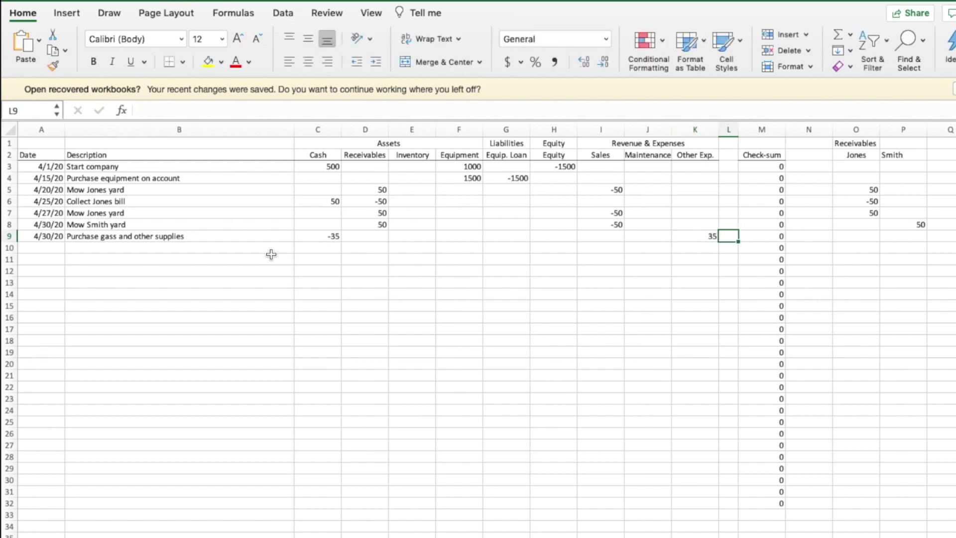
{"action": "left_click", "coordinate": [78, 260]}
{"action": "type", "text": "To"}
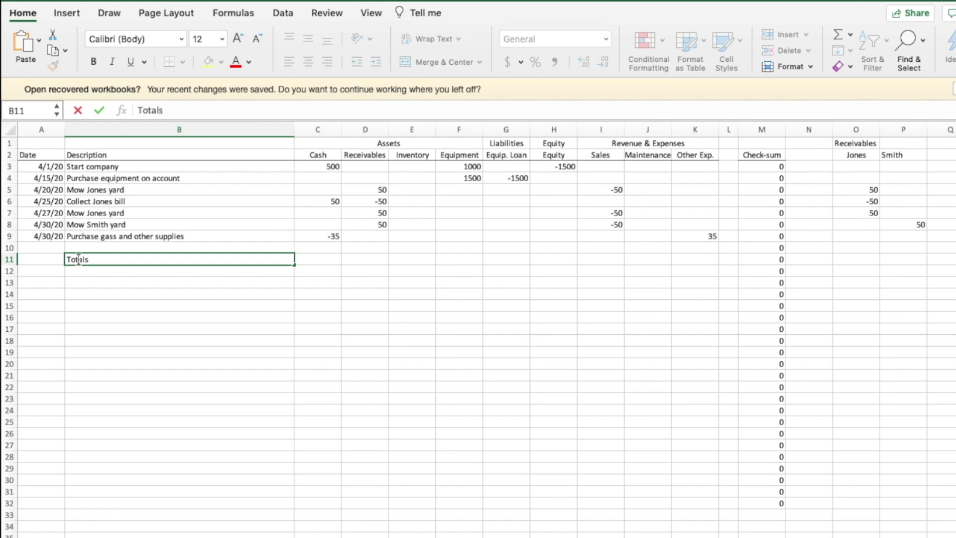
{"action": "type", "text": "tals"}
- Change the B11 label to 'Before Adjustment Totals'
{"action": "key", "text": "Tab"}
{"action": "left_click", "coordinate": [164, 297]}
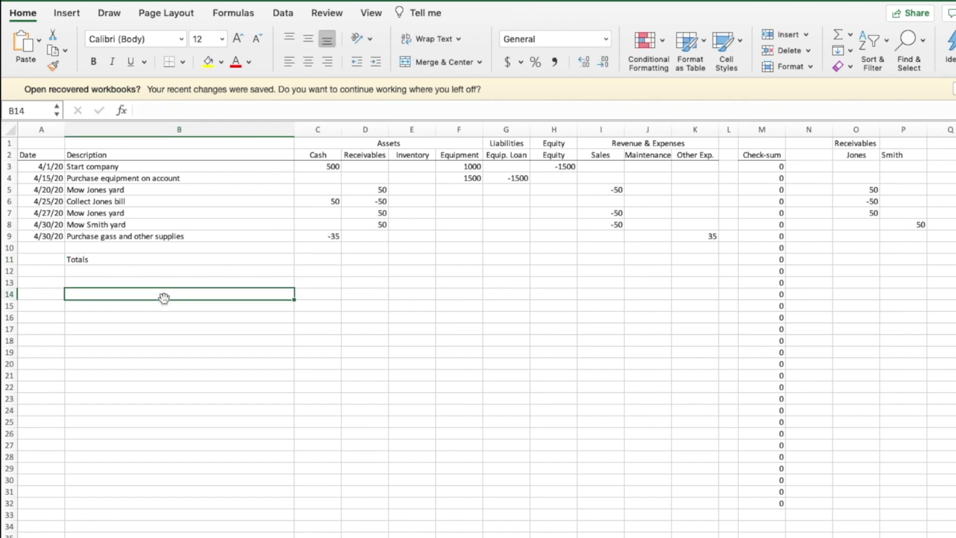
{"action": "left_click", "coordinate": [85, 260]}
{"action": "left_click", "coordinate": [138, 110]}
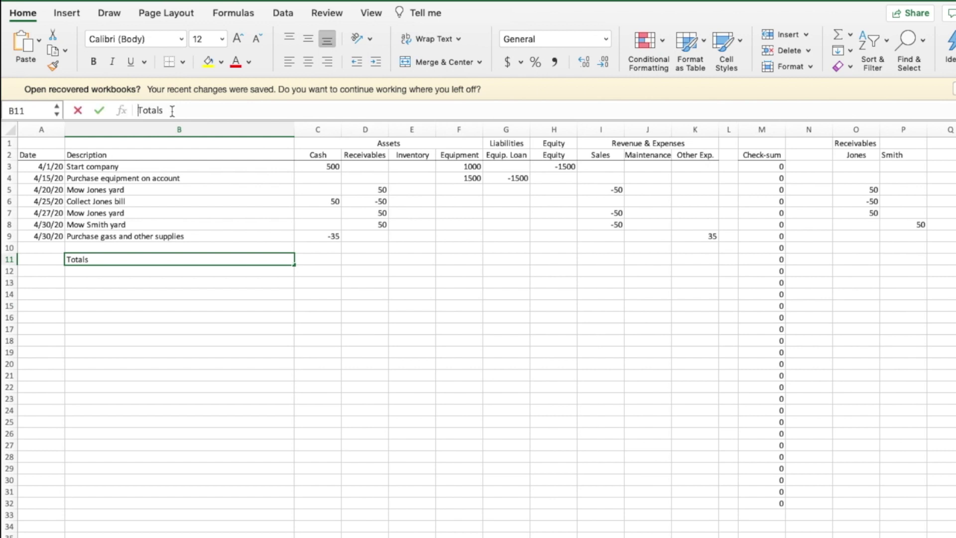
{"action": "type", "text": "Before Adjustment"}
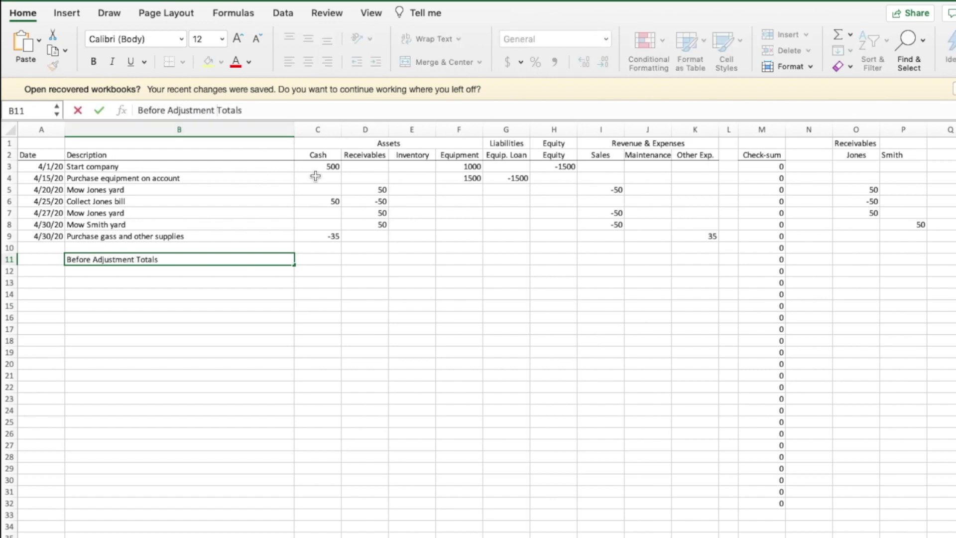
- Enter =SUM(C3:C9) in C11 and fill it across to K11
{"action": "left_click", "coordinate": [321, 258]}
{"action": "type", "text": "=sum("}
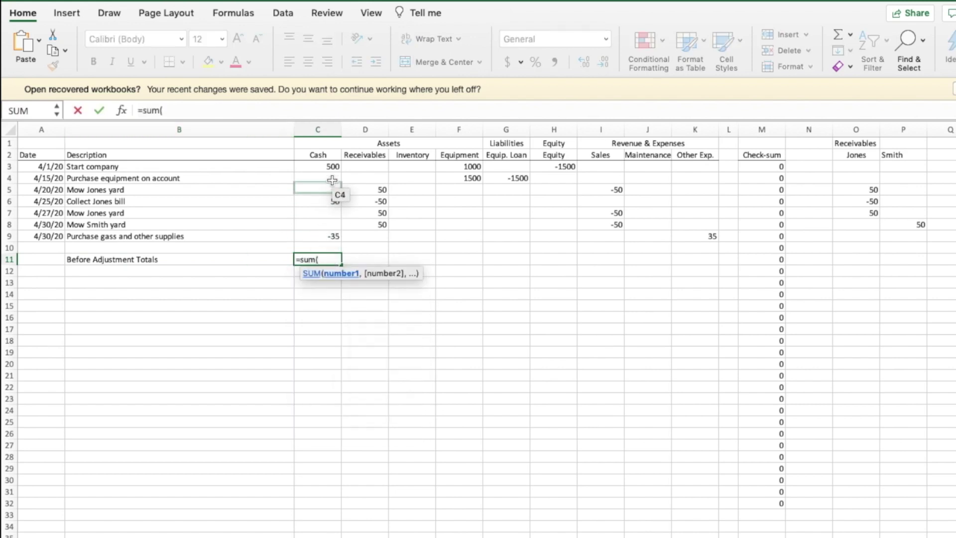
{"action": "left_click_drag", "start_coordinate": [331, 167], "coordinate": [328, 236]}
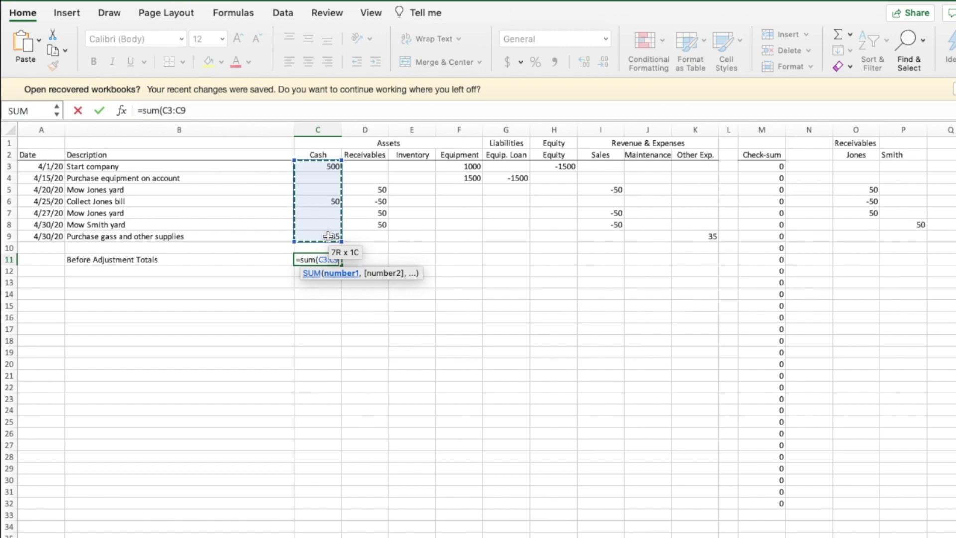
{"action": "type", "text": ")"}
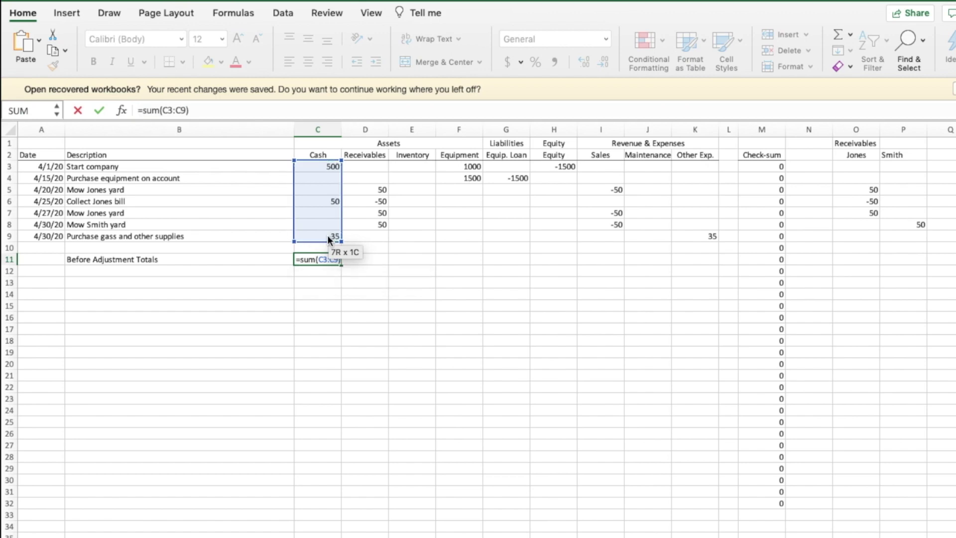
{"action": "key", "text": "Tab"}
{"action": "left_click", "coordinate": [322, 259]}
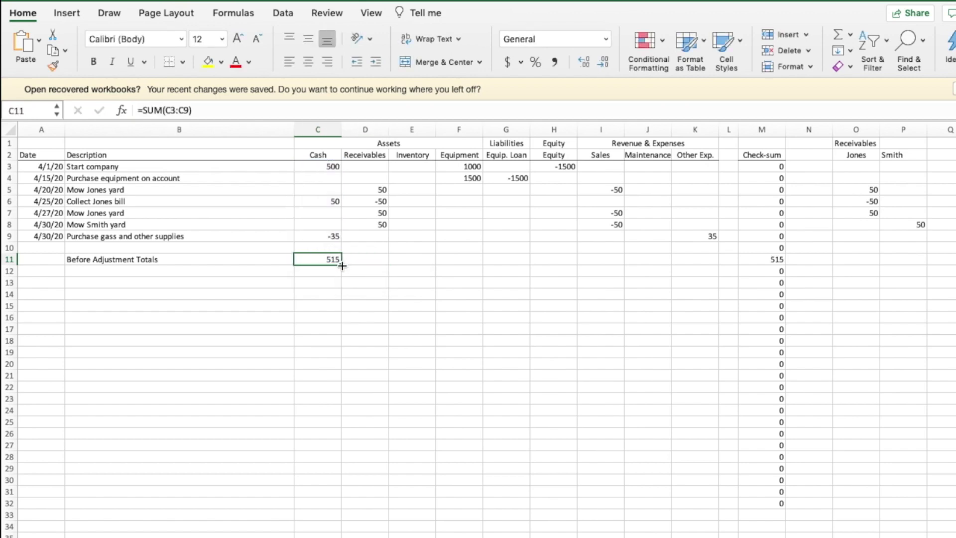
{"action": "left_click_drag", "start_coordinate": [342, 265], "coordinate": [709, 262]}
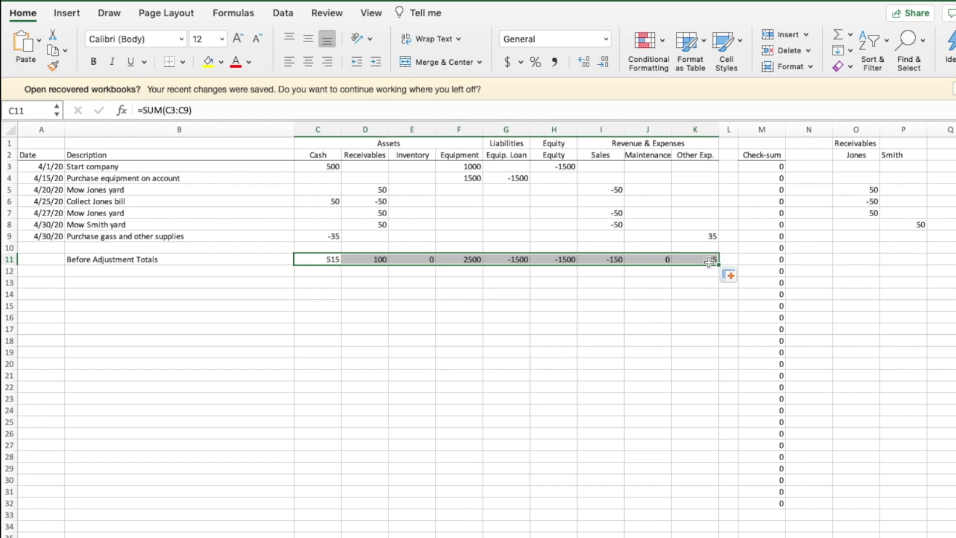
{"action": "left_click", "coordinate": [374, 331]}
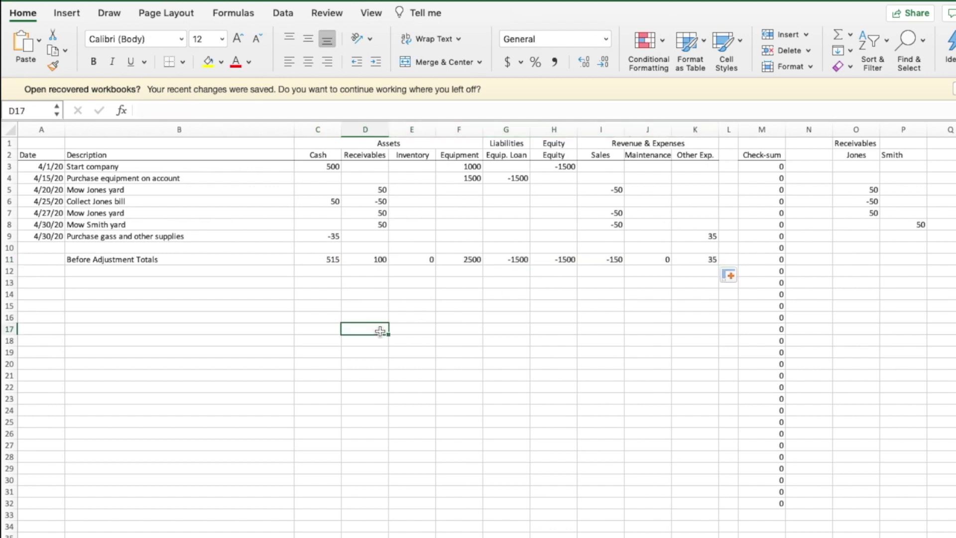
- Start row 12 with date 4/30/20 and the description 'Depreciation'
{"action": "left_click", "coordinate": [39, 271]}
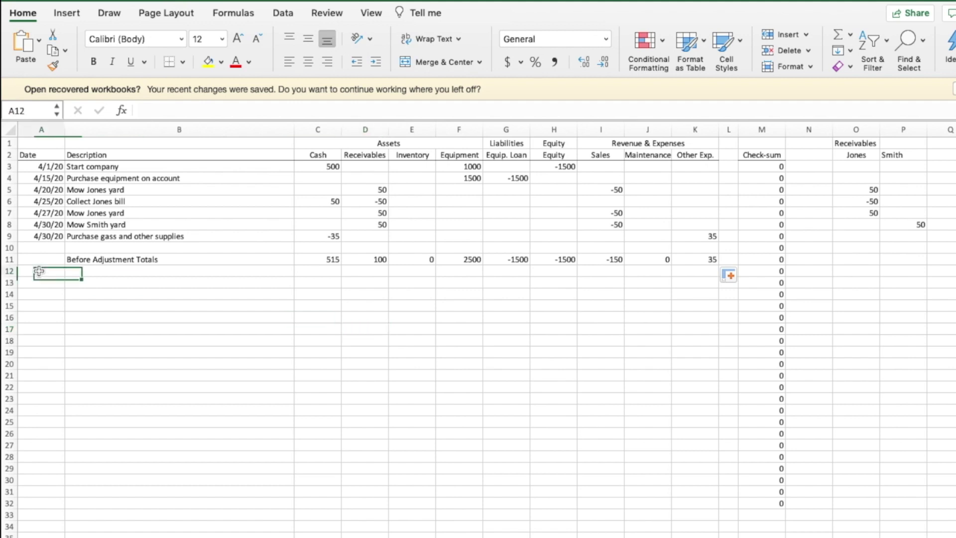
{"action": "type", "text": "4"}
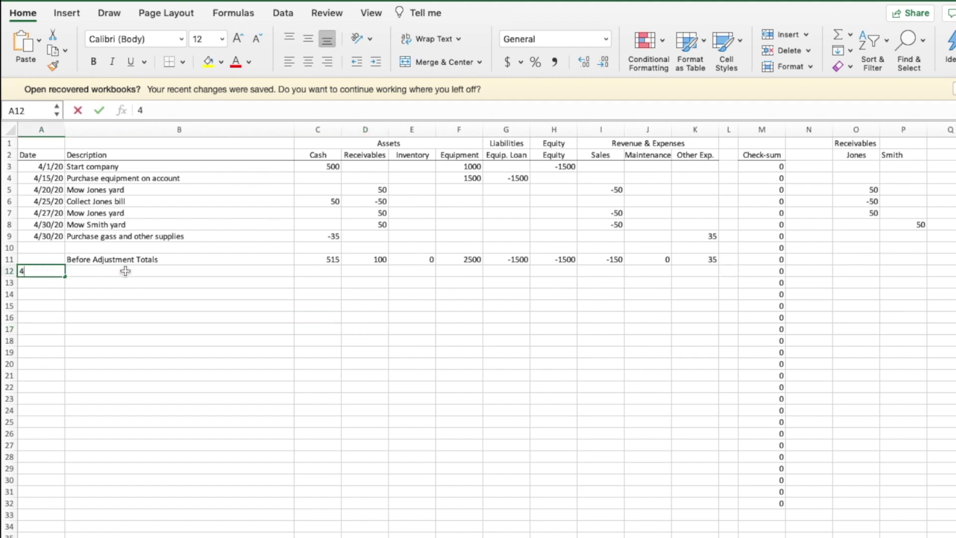
{"action": "type", "text": "/30"}
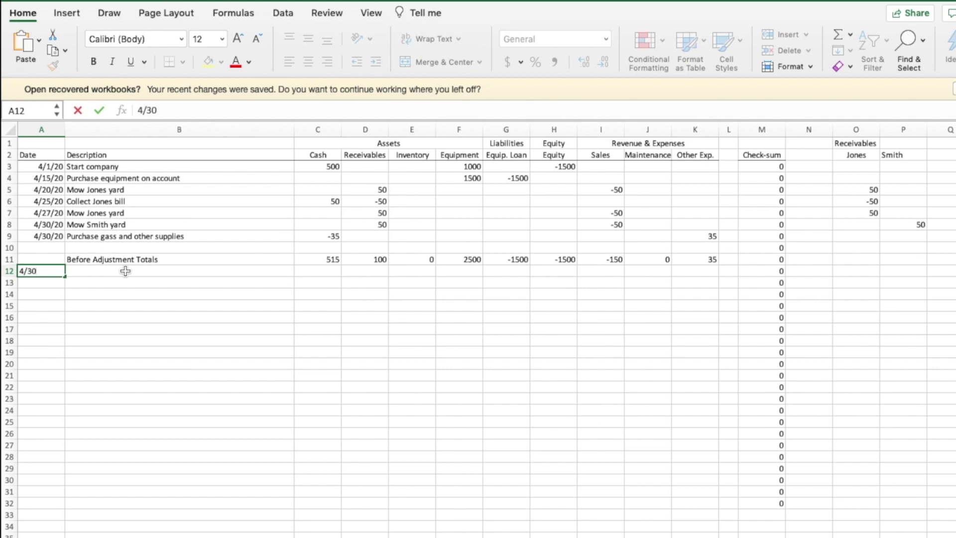
{"action": "type", "text": "/20"}
{"action": "left_click", "coordinate": [125, 271]}
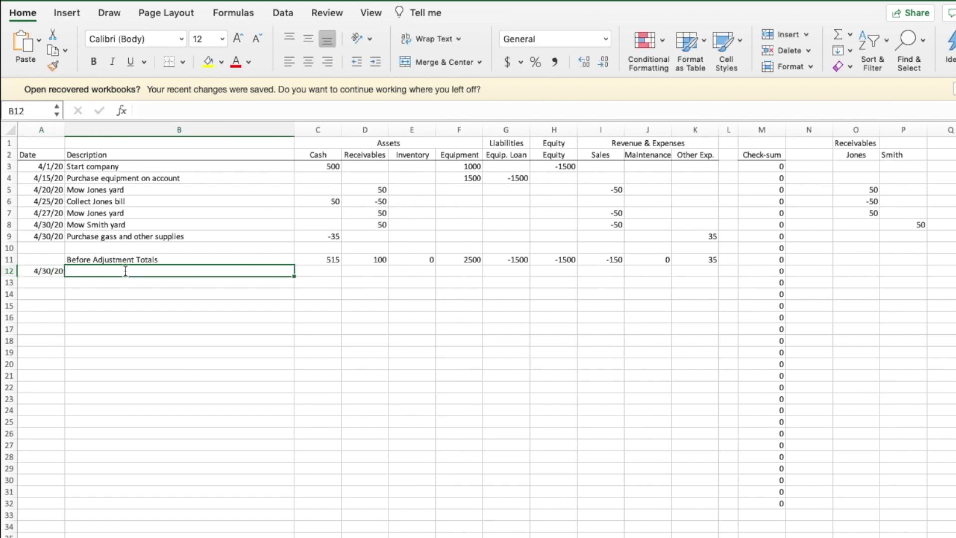
{"action": "type", "text": "Depreciation"}
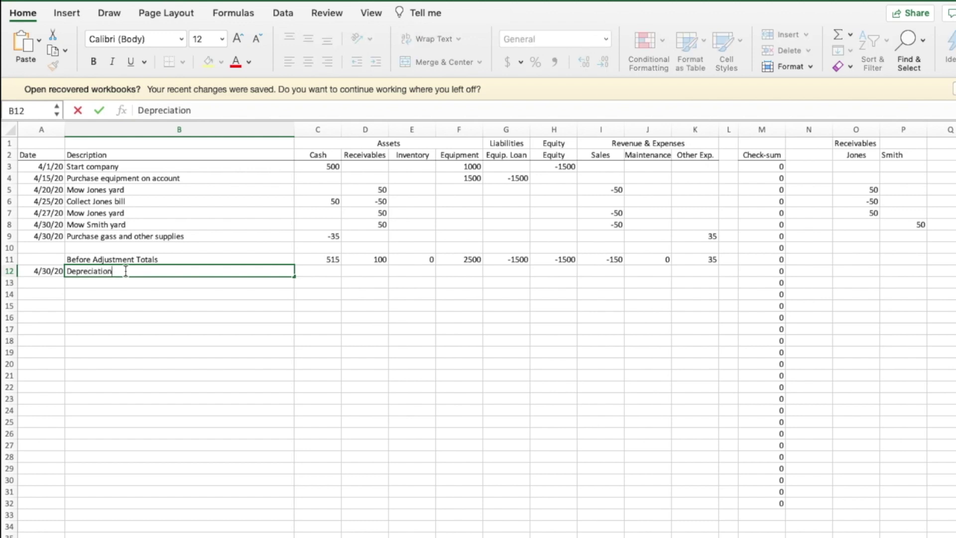
{"action": "key", "text": "Tab"}
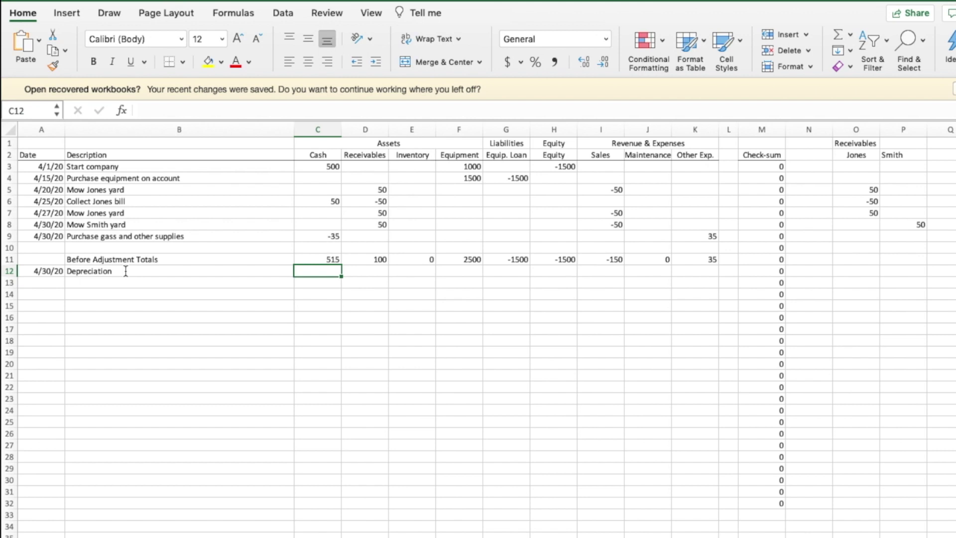
- Enter depreciation =2500/48 under Equipment and show it with two decimals
{"action": "key", "text": "Right"}
{"action": "key", "text": "Right"}
{"action": "key", "text": "Right"}
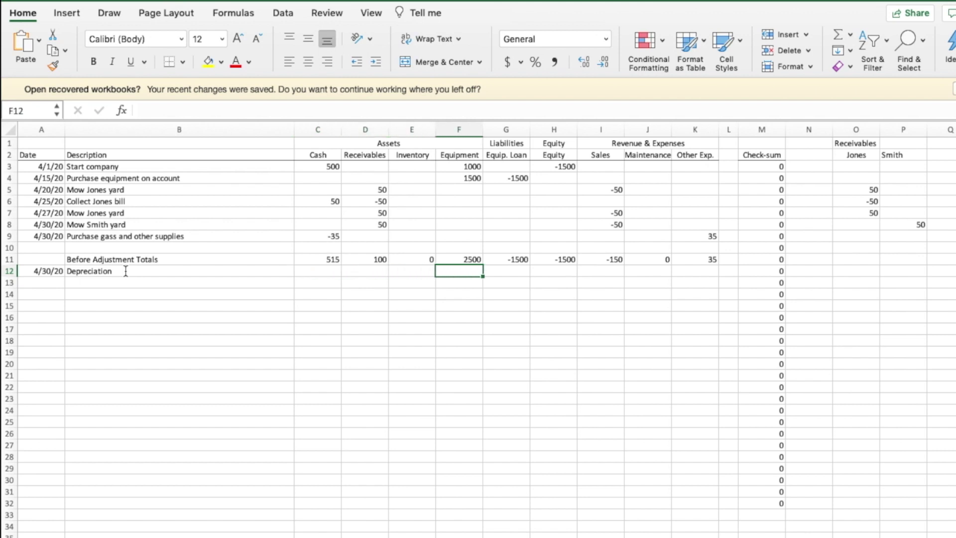
{"action": "type", "text": "=2500/"}
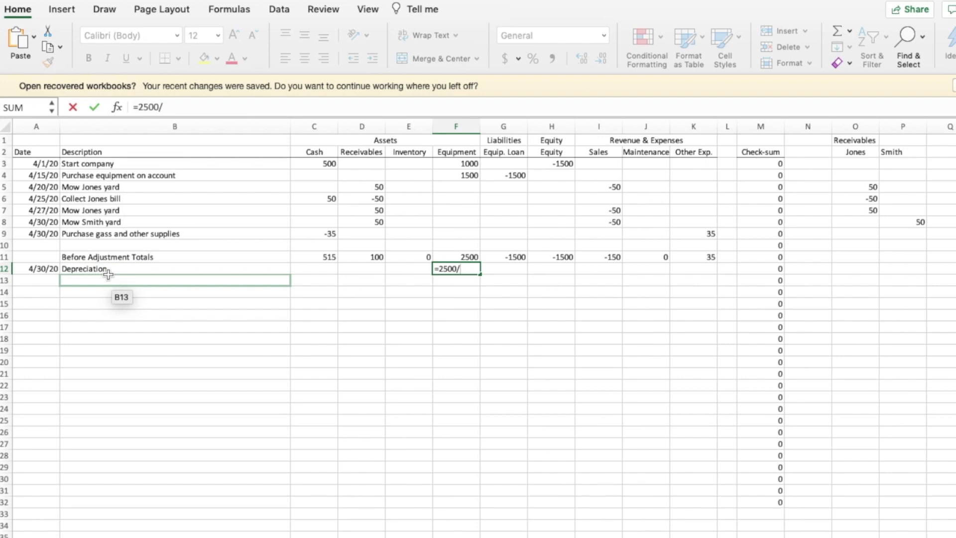
{"action": "type", "text": "48*-1"}
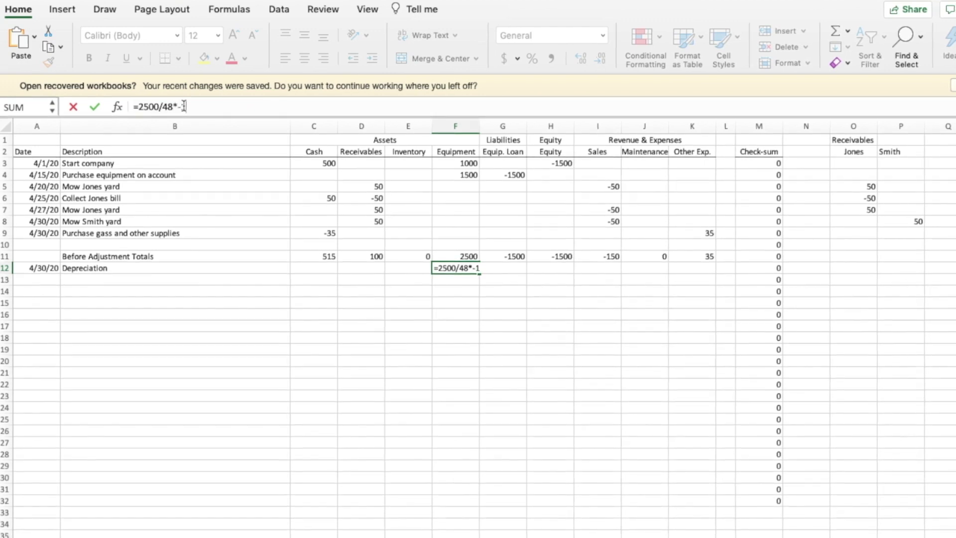
{"action": "key", "text": "Return"}
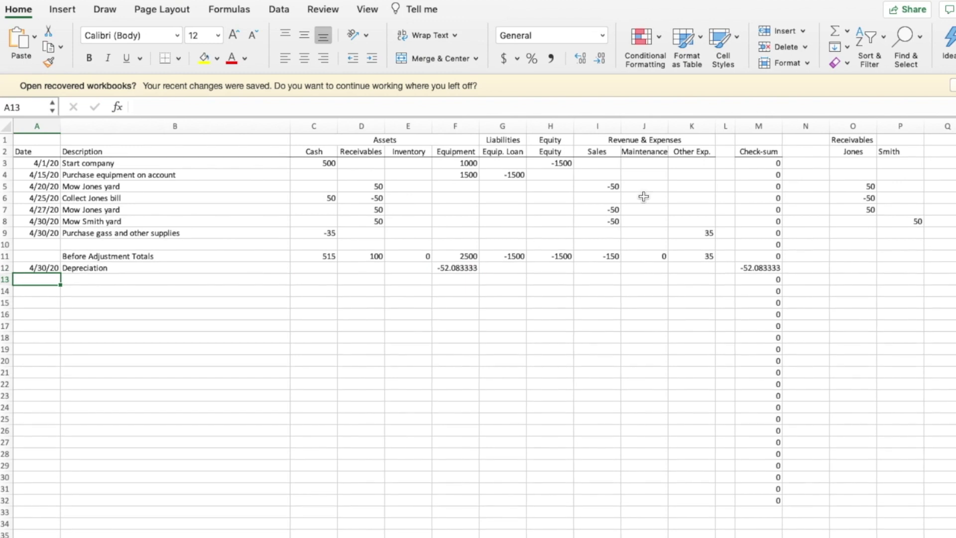
{"action": "left_click", "coordinate": [469, 268]}
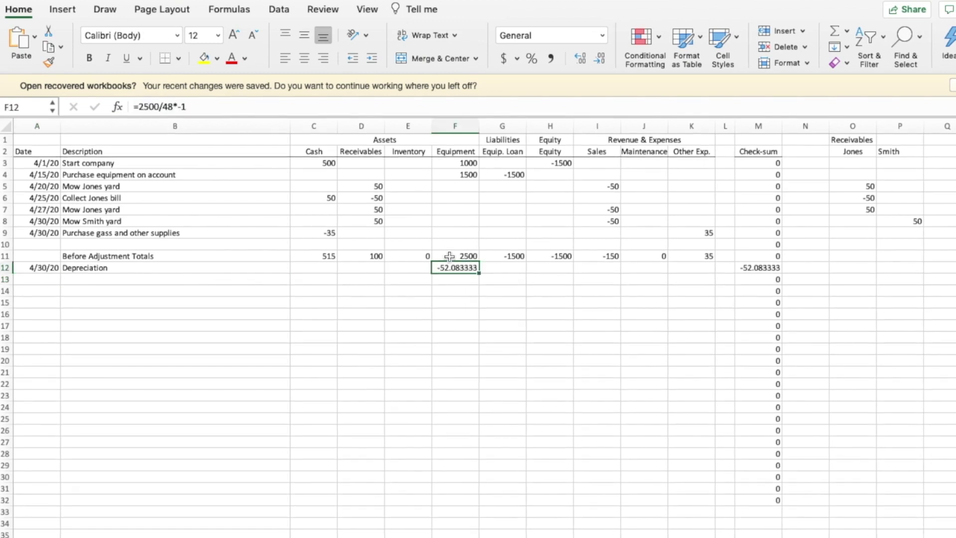
{"action": "left_click", "coordinate": [599, 60]}
{"action": "left_click", "coordinate": [599, 58]}
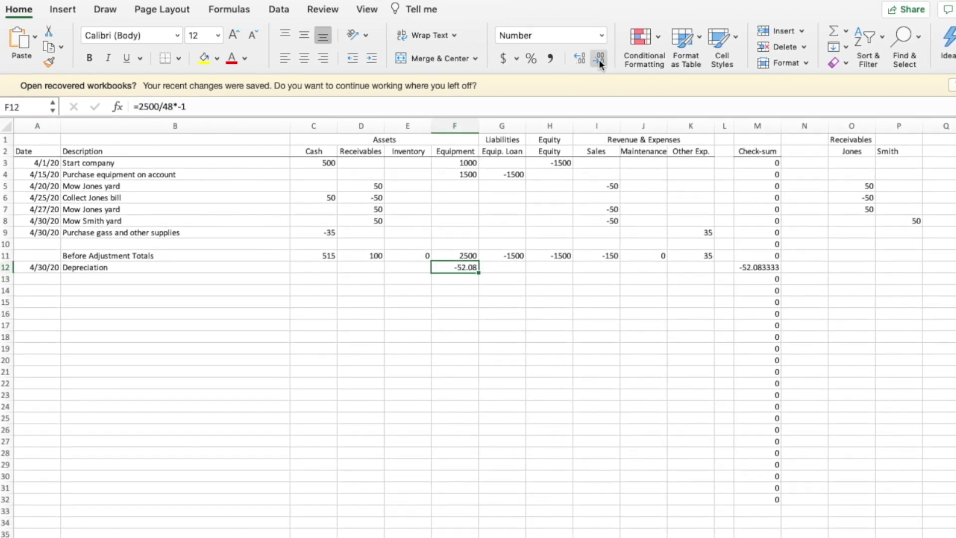
{"action": "left_click", "coordinate": [454, 282]}
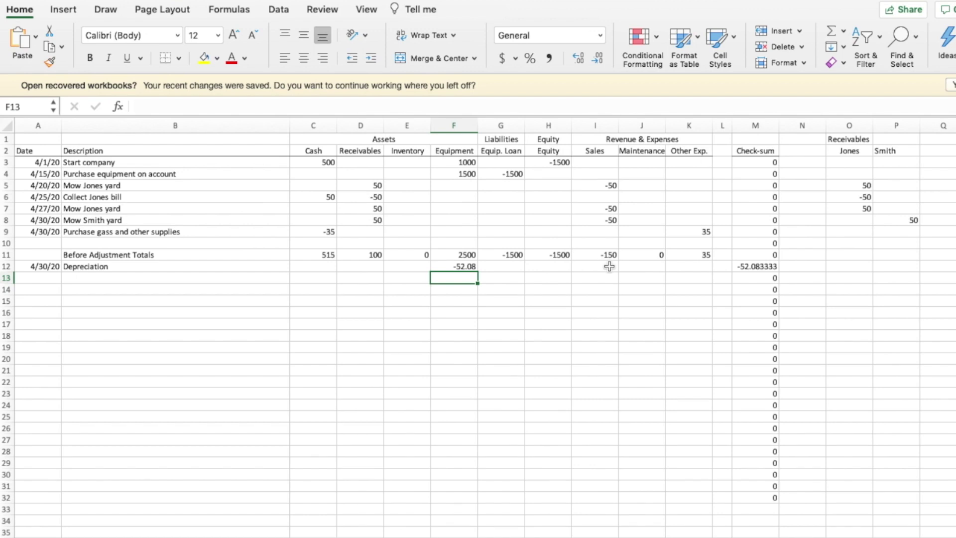
- Set Other Exp. in K12 to =-F12, replacing the typed 52.08
{"action": "left_click", "coordinate": [695, 267]}
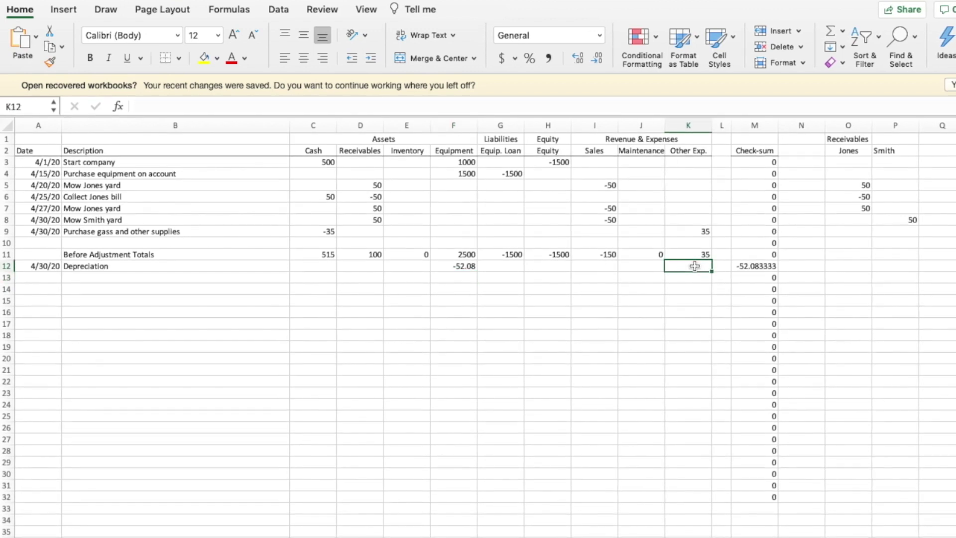
{"action": "type", "text": "5"}
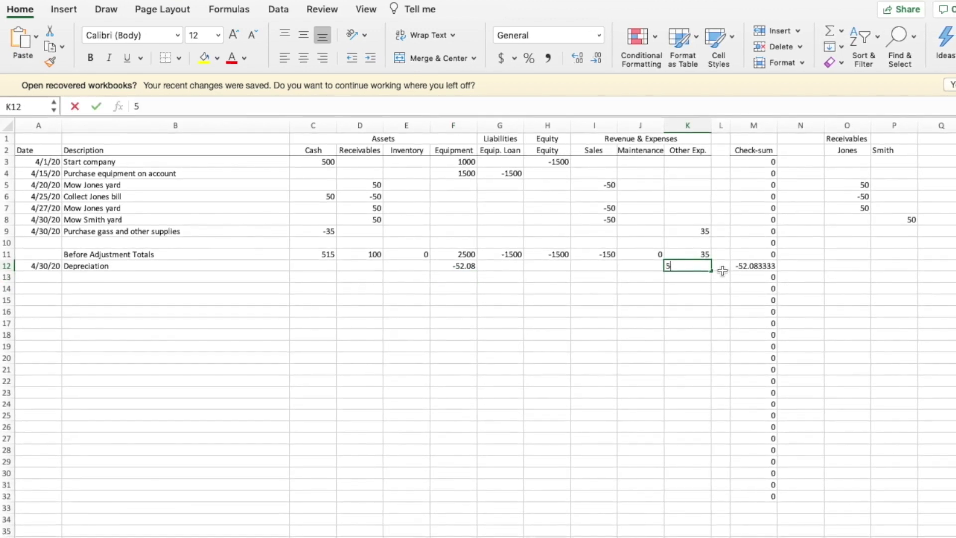
{"action": "type", "text": "2.08"}
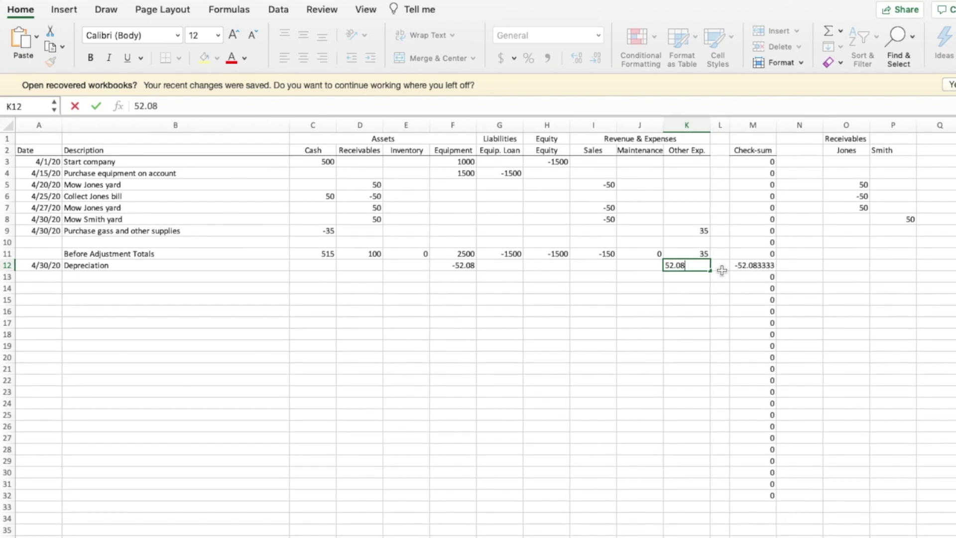
{"action": "left_click", "coordinate": [722, 269]}
{"action": "left_click", "coordinate": [697, 266]}
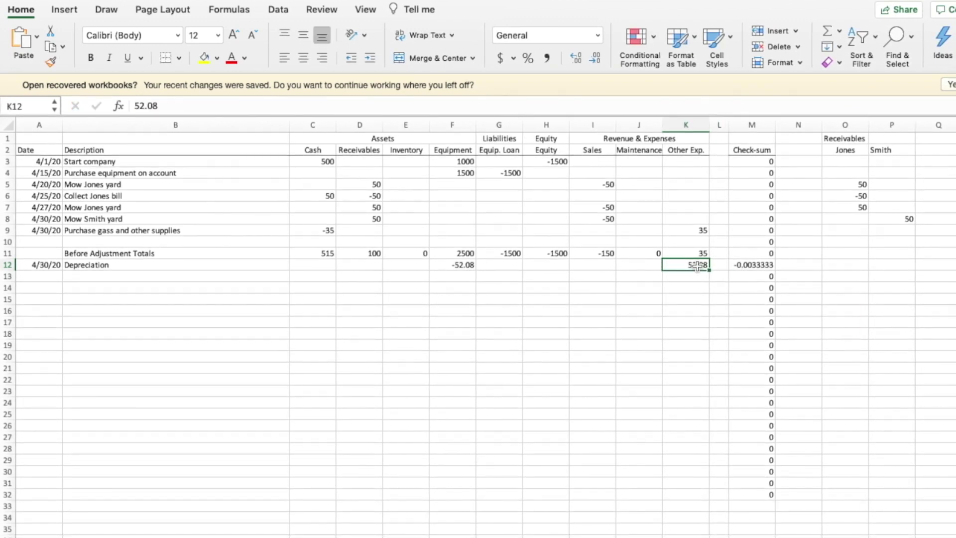
{"action": "type", "text": "=-"}
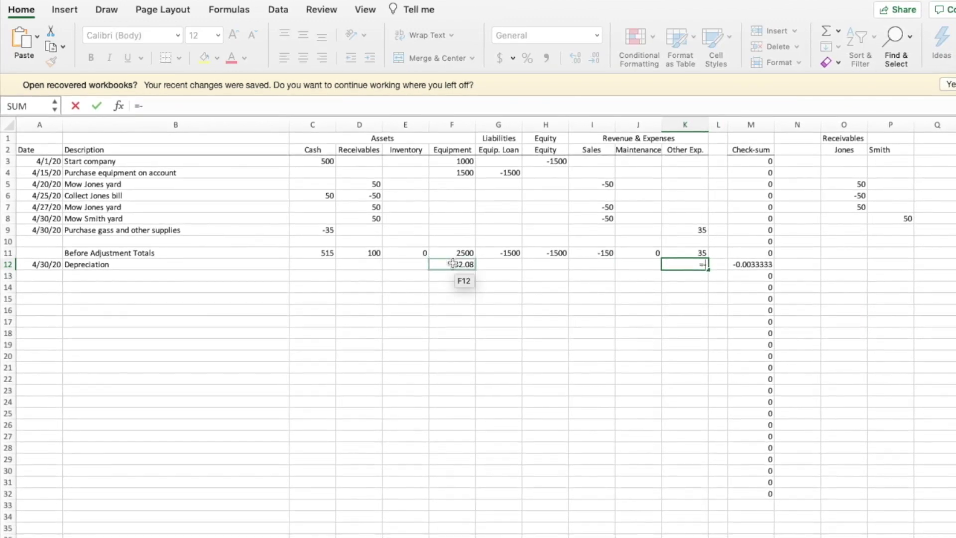
{"action": "left_click", "coordinate": [460, 264]}
{"action": "key", "text": "Return"}
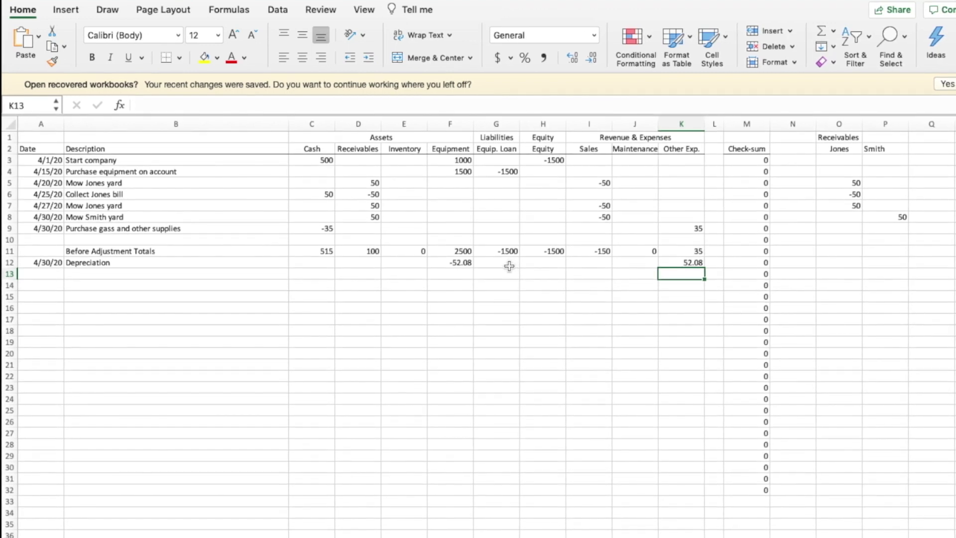
- Record row 13 as 4/30/20 'Interest expense': Equip. Loan -12, Other Exp. 12
{"action": "left_click", "coordinate": [50, 272]}
{"action": "type", "text": "4/"}
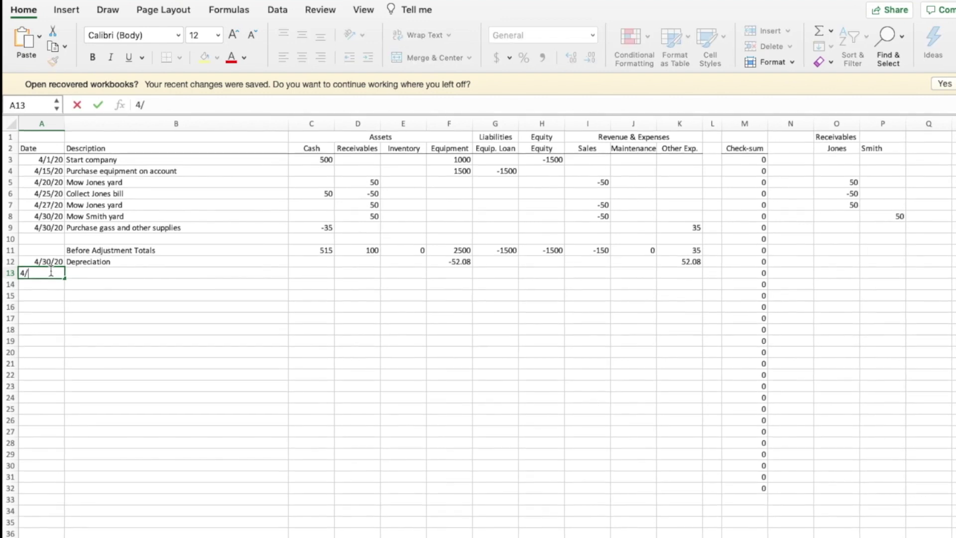
{"action": "type", "text": "30/20"}
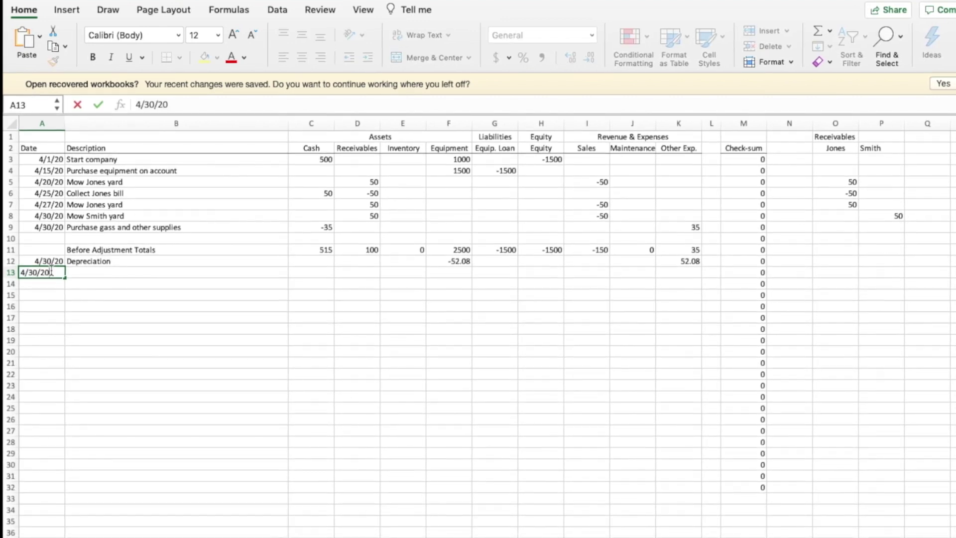
{"action": "key", "text": "Tab"}
{"action": "type", "text": "Intere"}
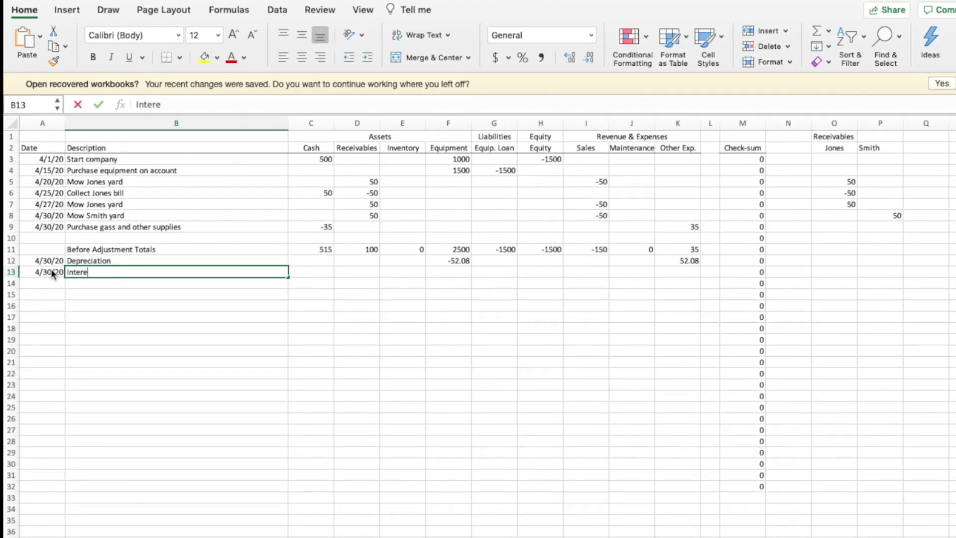
{"action": "type", "text": "st expense"}
{"action": "key", "text": "Tab"}
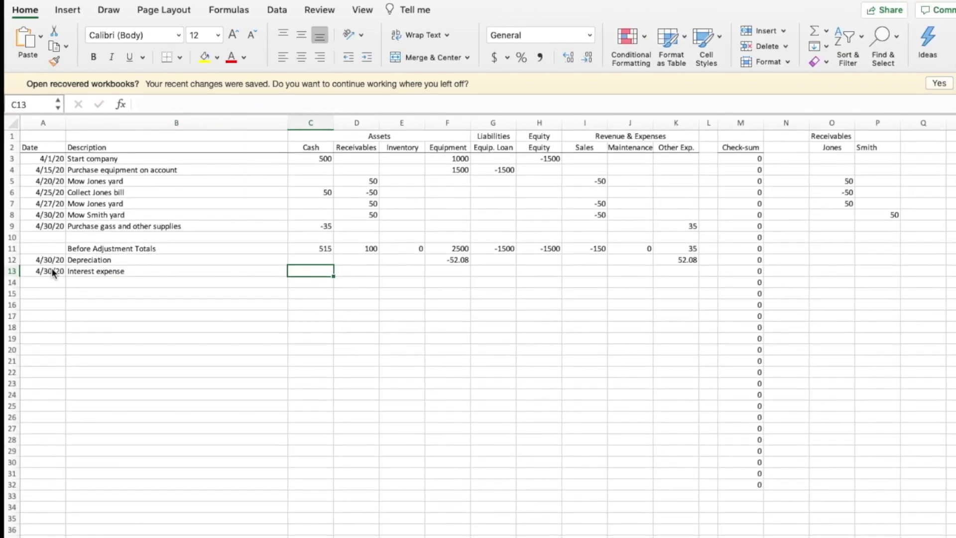
{"action": "key", "text": "Right"}
{"action": "key", "text": "Right"}
{"action": "key", "text": "Right"}
{"action": "key", "text": "Right"}
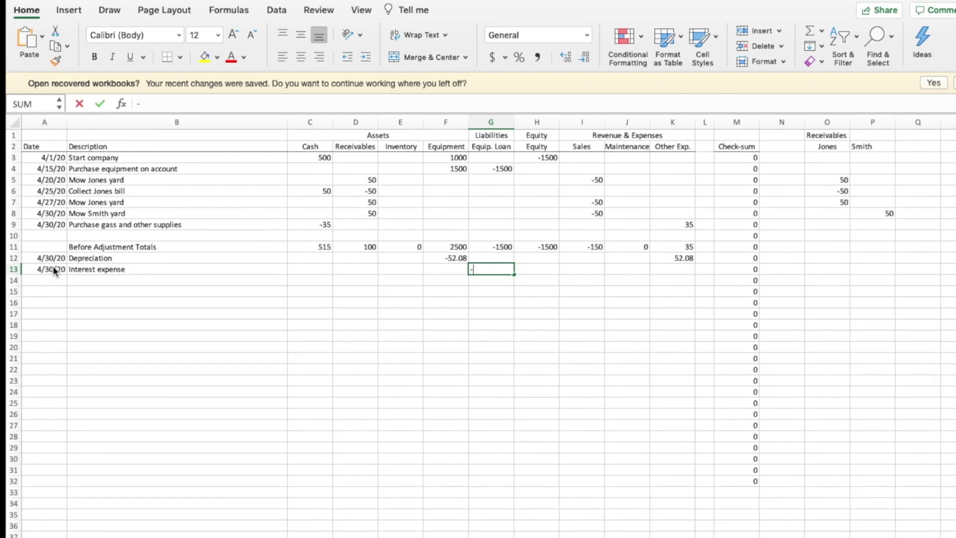
{"action": "type", "text": "-"}
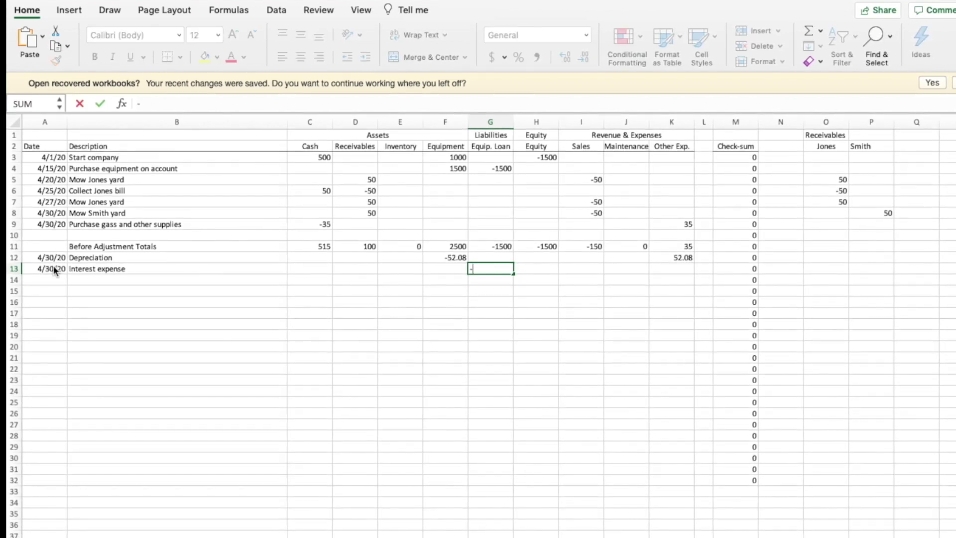
{"action": "type", "text": "12"}
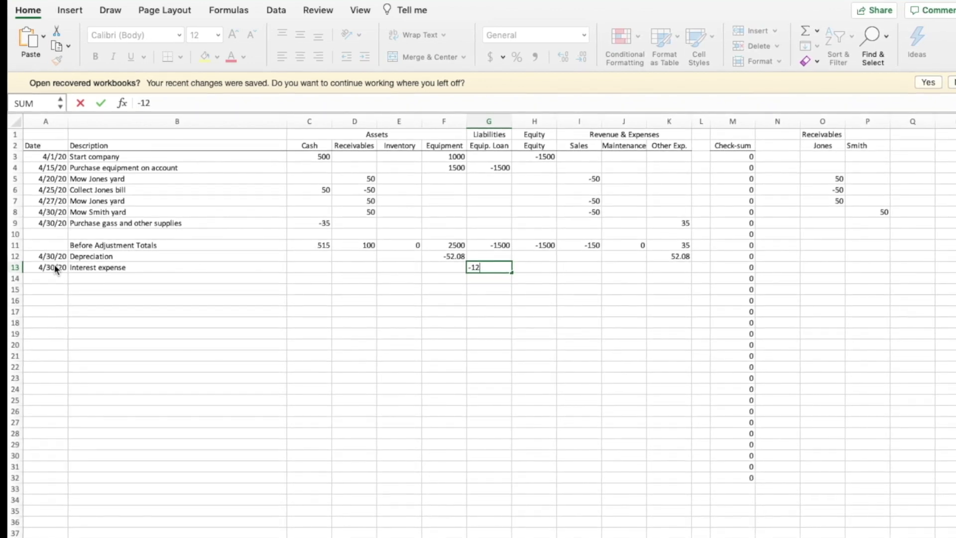
{"action": "key", "text": "Tab"}
{"action": "key", "text": "Tab"}
{"action": "key", "text": "Tab"}
{"action": "key", "text": "Tab"}
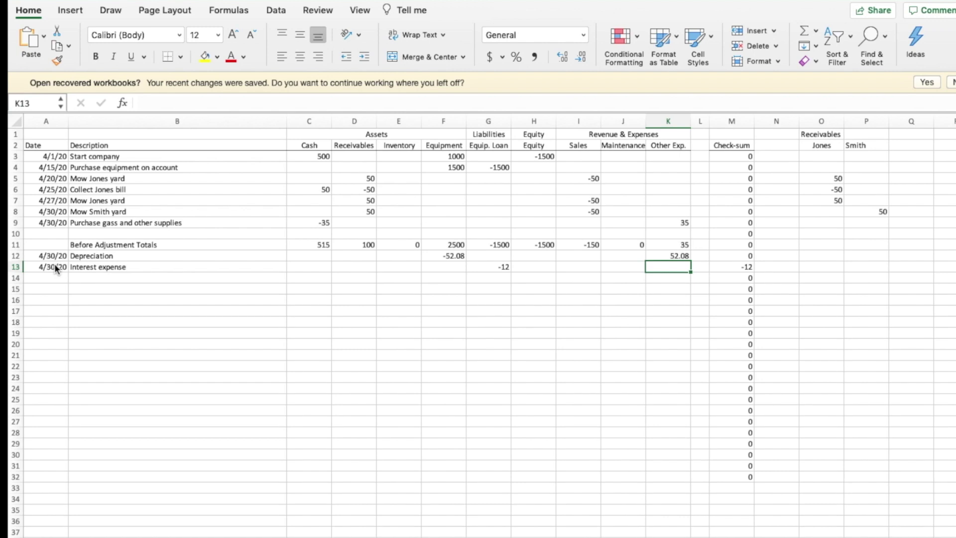
{"action": "type", "text": "12"}
{"action": "key", "text": "Tab"}
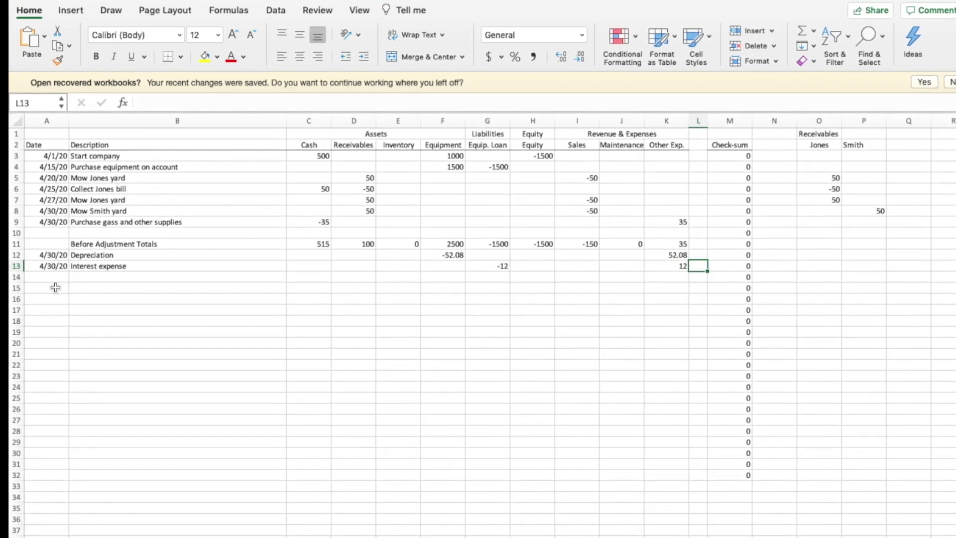
- Label B15 'Month-End Totals' and sum Cash rows 11–13 in C15
{"action": "left_click", "coordinate": [84, 286]}
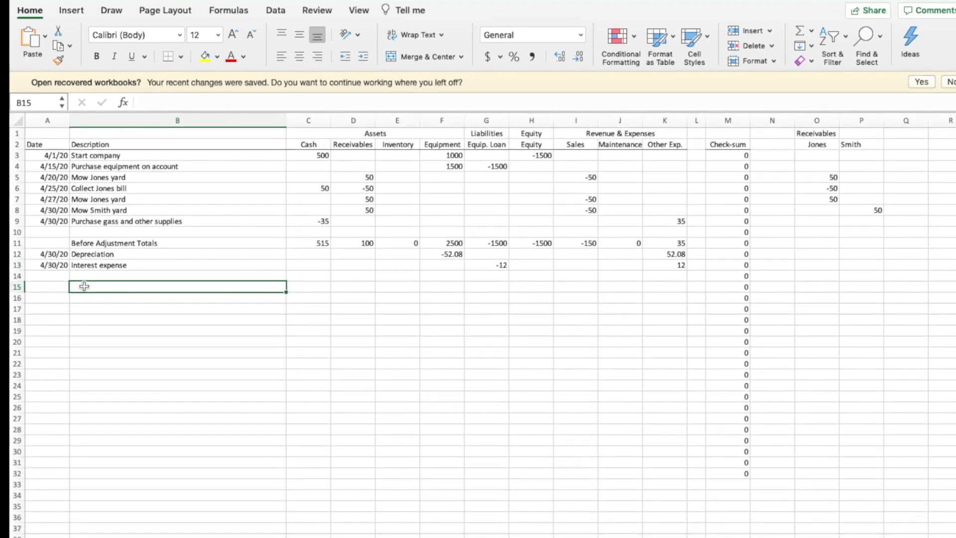
{"action": "type", "text": "Month-E"}
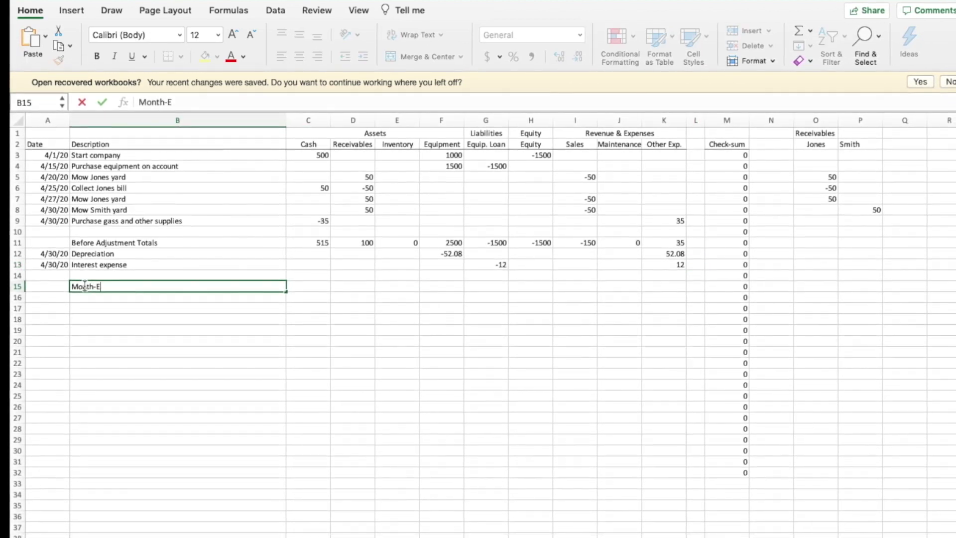
{"action": "type", "text": "nd Totals"}
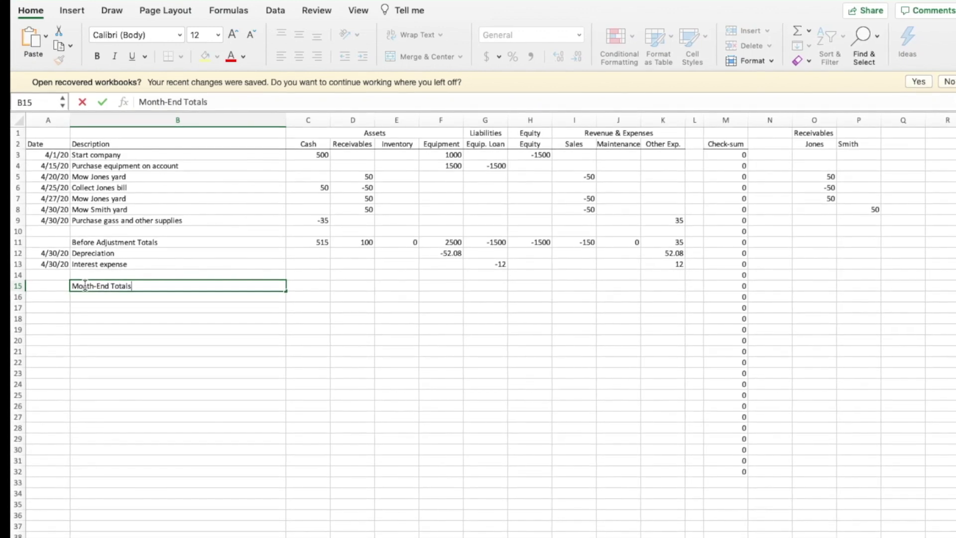
{"action": "key", "text": "Tab"}
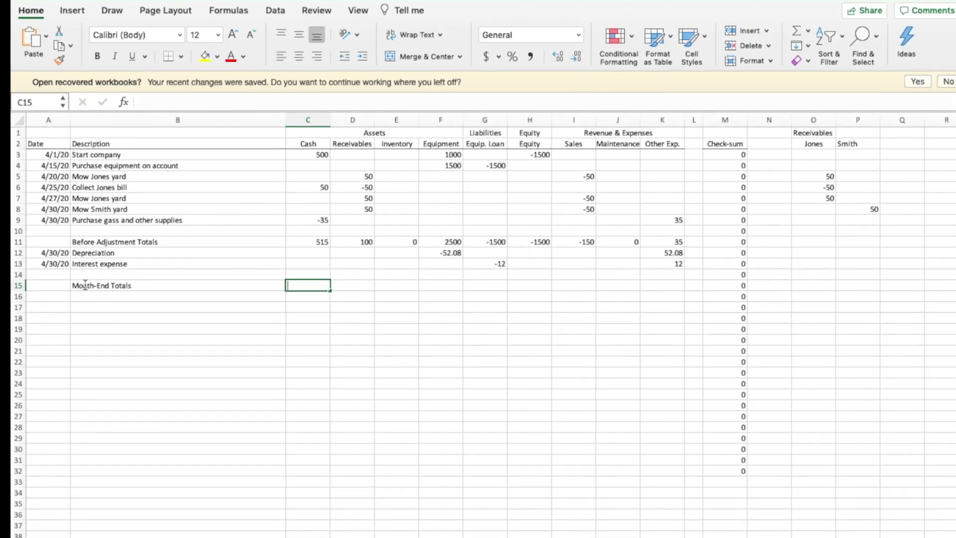
{"action": "type", "text": "=sum("}
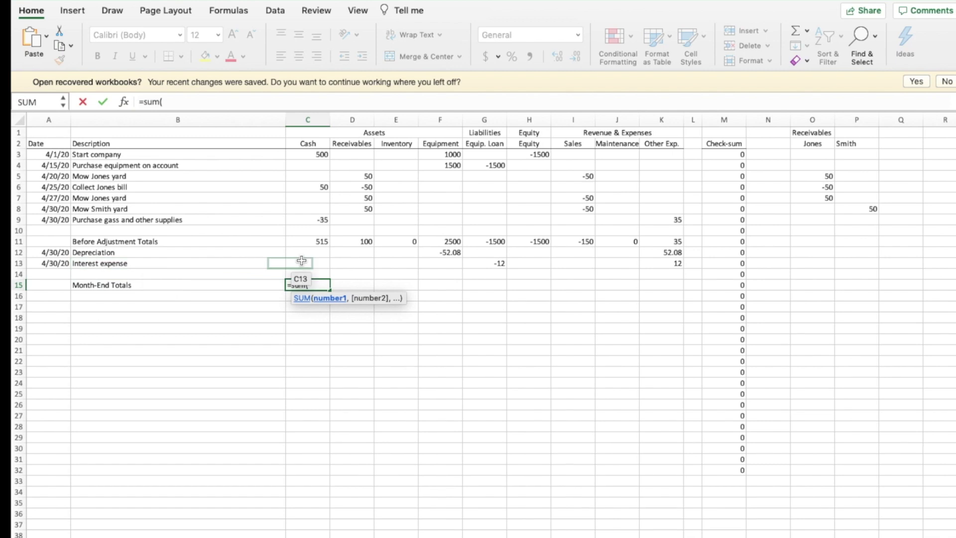
{"action": "left_click_drag", "start_coordinate": [317, 242], "coordinate": [317, 257]}
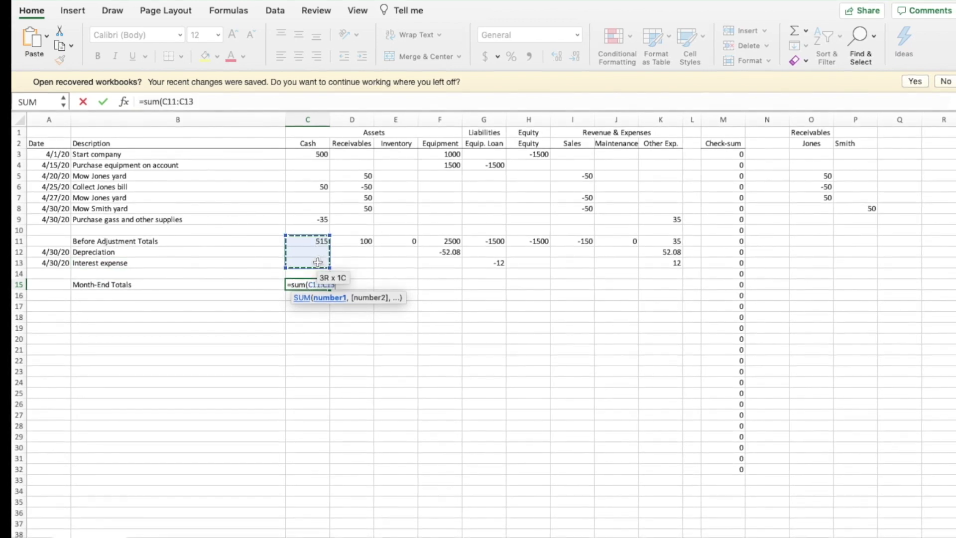
{"action": "key", "text": "Tab"}
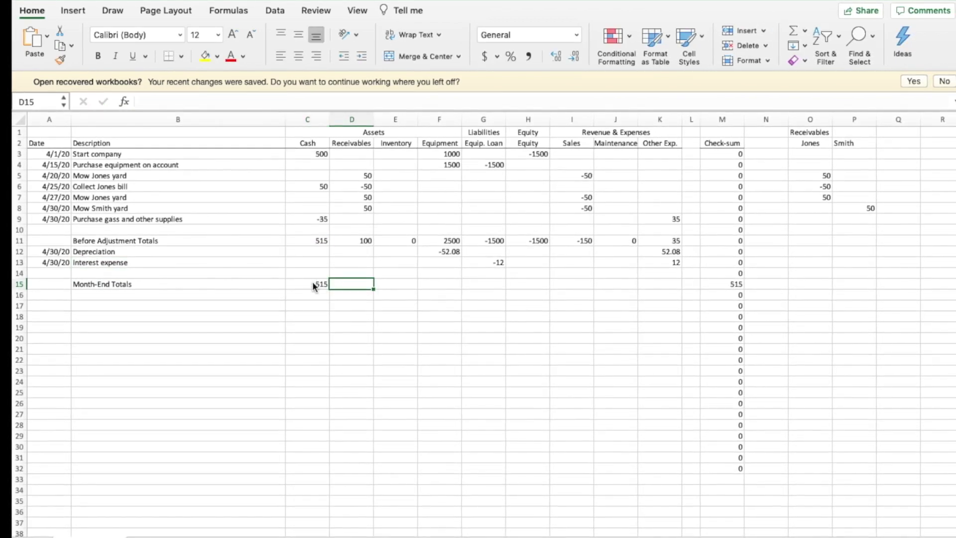
- Fill the month-end total across to column K and check the Receivables formula
{"action": "left_click", "coordinate": [312, 282]}
{"action": "left_click_drag", "start_coordinate": [329, 288], "coordinate": [687, 295]}
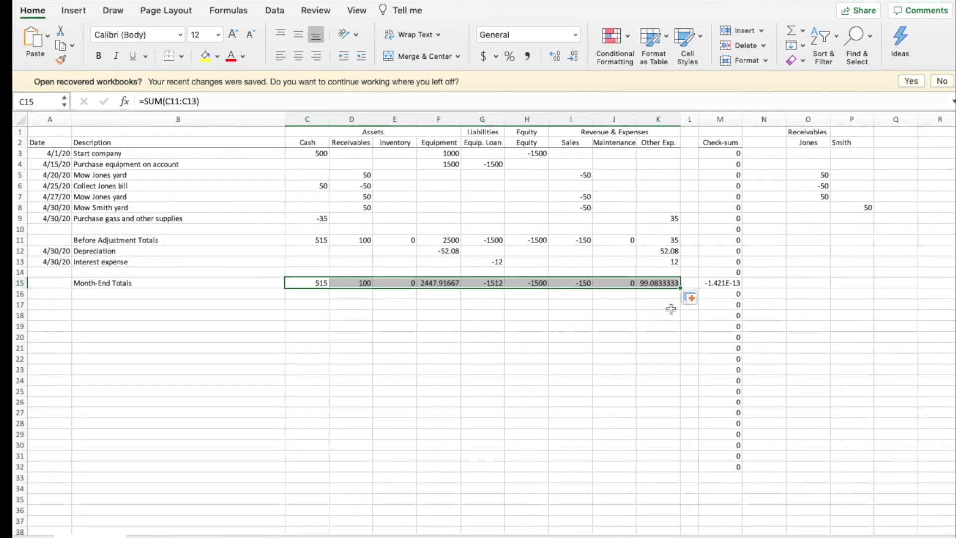
{"action": "left_click", "coordinate": [360, 283]}
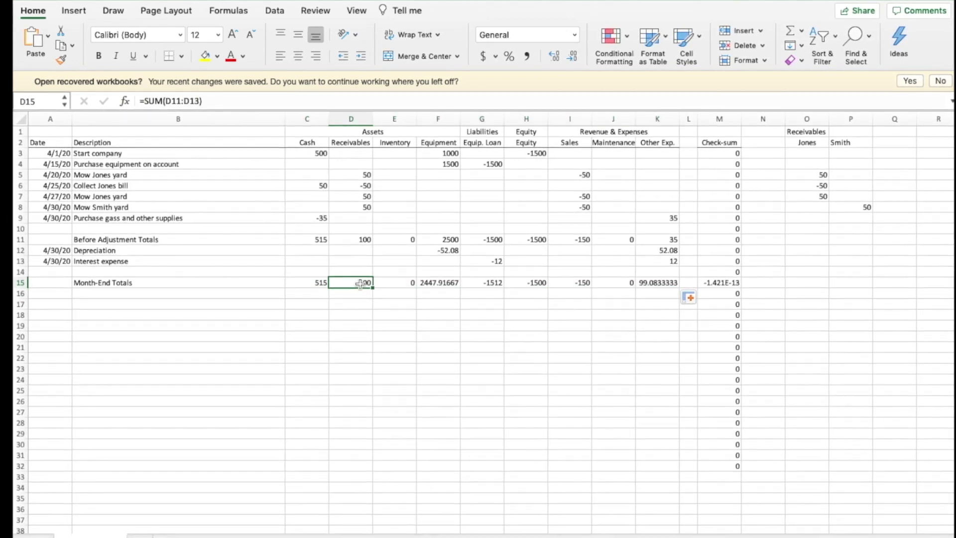
{"action": "double_click", "coordinate": [360, 284]}
{"action": "key", "text": "Return"}
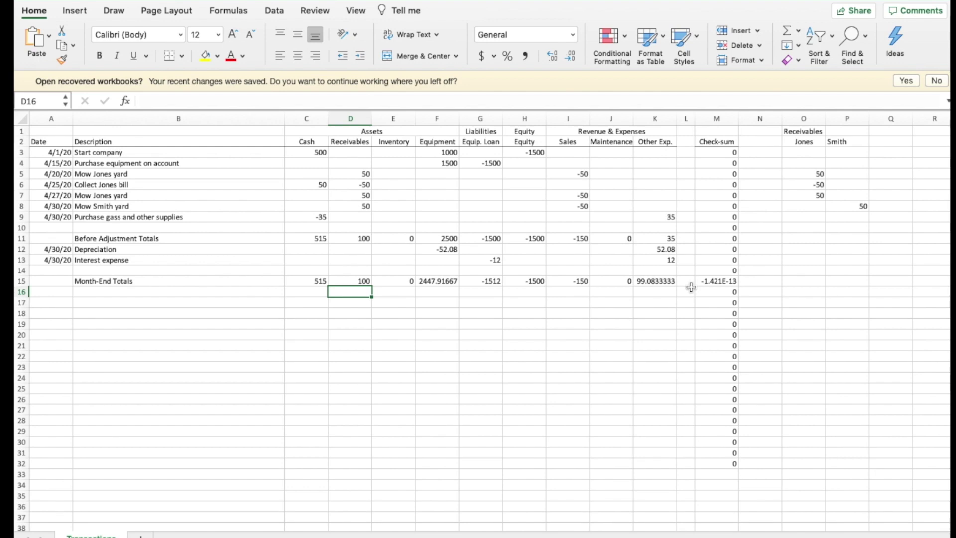
{"action": "left_click", "coordinate": [448, 249]}
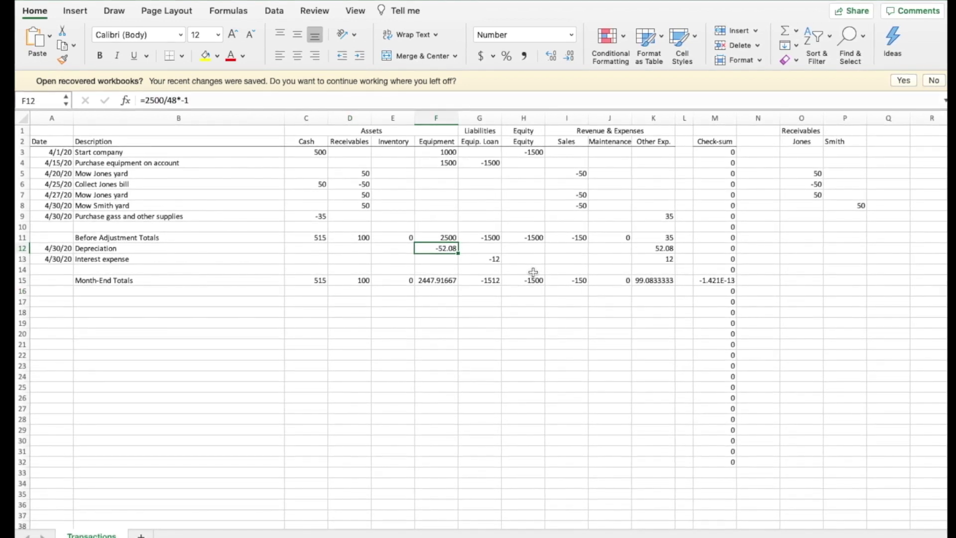
- Set F12 depreciation to -52 and apply Comma Style to columns C through P
{"action": "type", "text": "-52"}
{"action": "key", "text": "Right"}
{"action": "key", "text": "Right"}
{"action": "key", "text": "Right"}
{"action": "key", "text": "Right"}
{"action": "key", "text": "Right"}
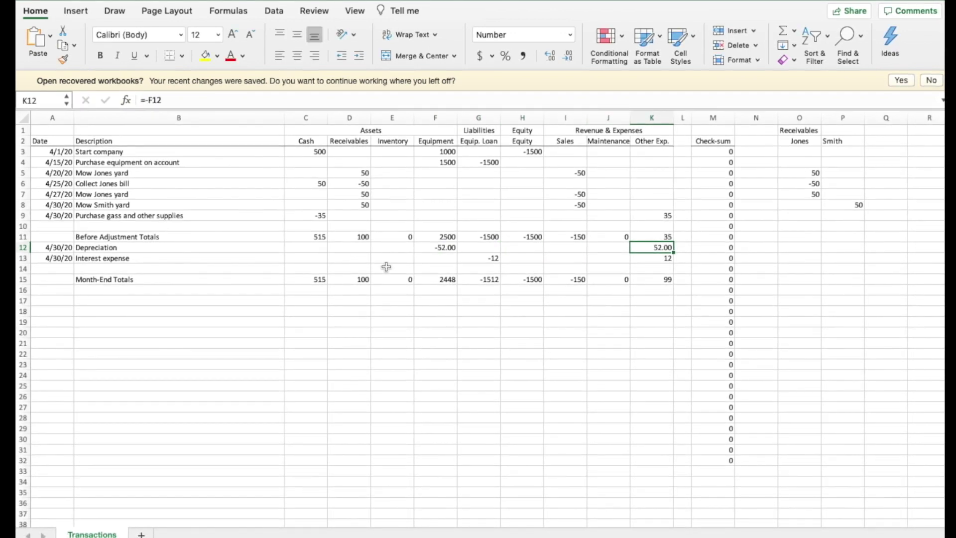
{"action": "left_click_drag", "start_coordinate": [313, 118], "coordinate": [854, 118]}
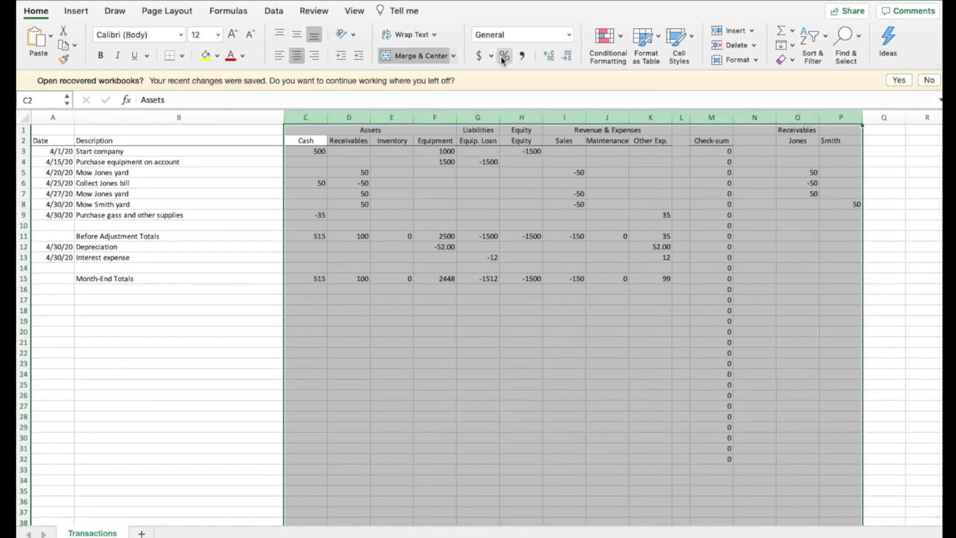
{"action": "left_click", "coordinate": [521, 56]}
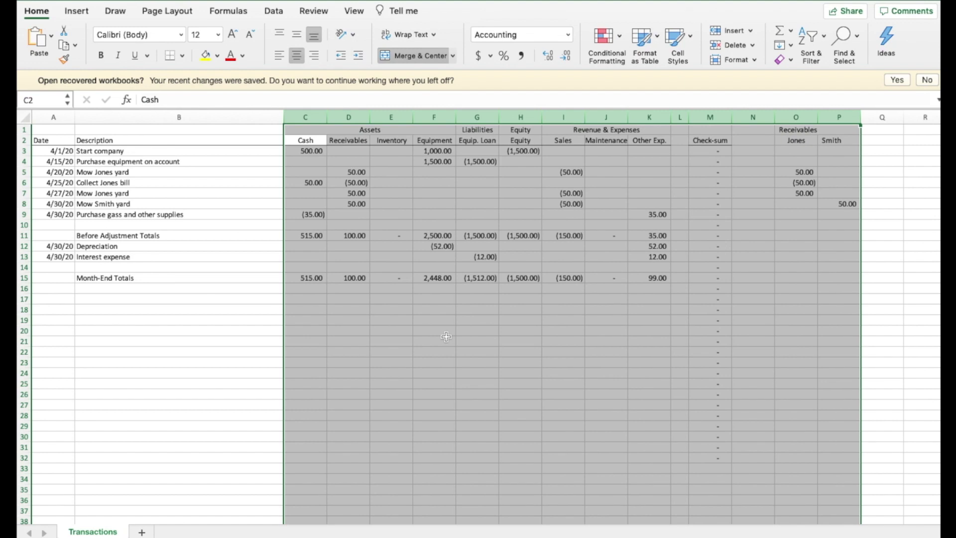
{"action": "left_click", "coordinate": [384, 320]}
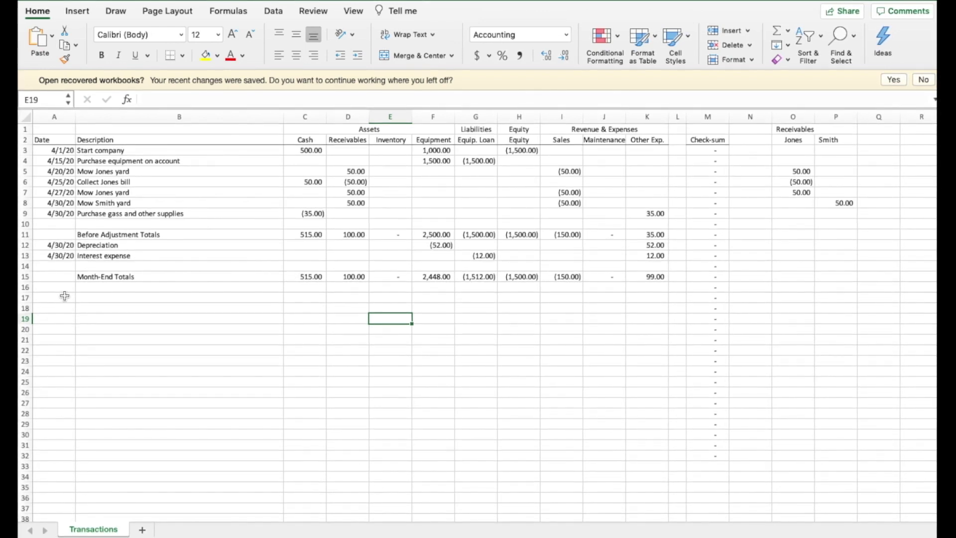
- Label row 17 'Closing Entries' and enter 140 under Sales
{"action": "left_click", "coordinate": [90, 297]}
{"action": "type", "text": "Closing E"}
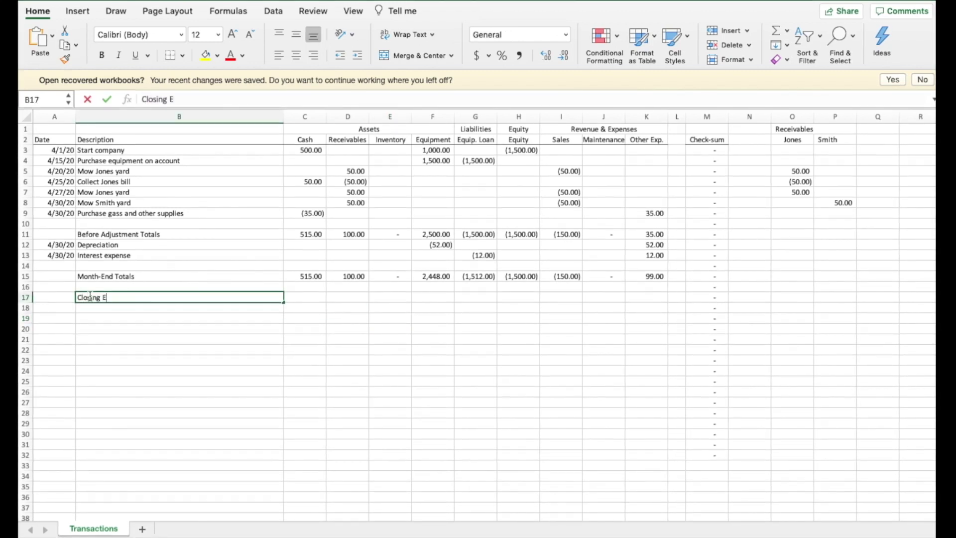
{"action": "type", "text": "ntries"}
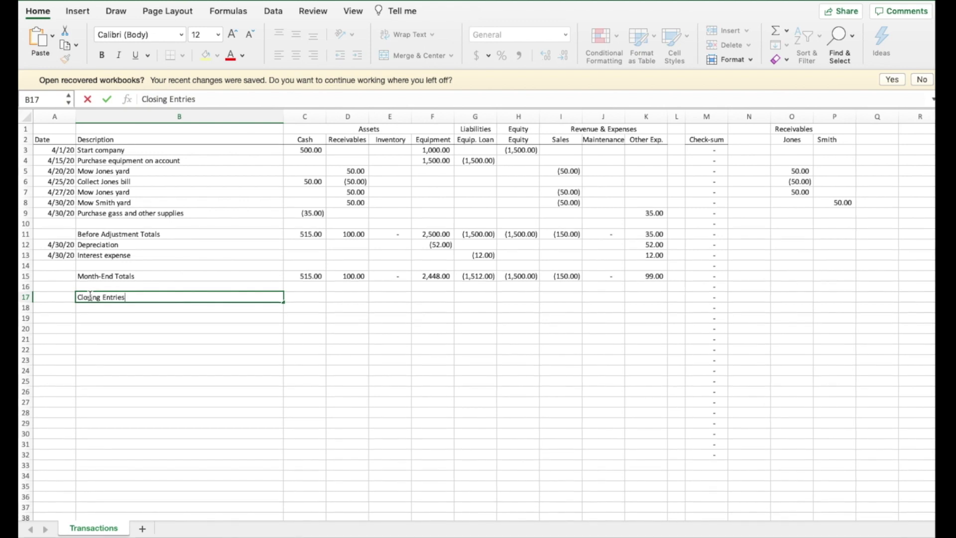
{"action": "key", "text": "Tab"}
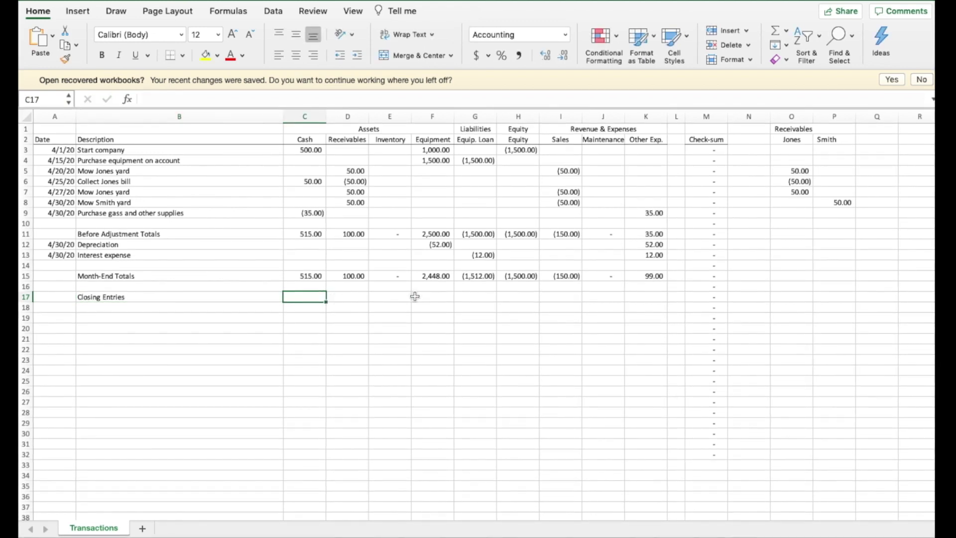
{"action": "key", "text": "Tab"}
{"action": "key", "text": "Tab"}
{"action": "key", "text": "Tab"}
{"action": "key", "text": "Tab"}
{"action": "key", "text": "Tab"}
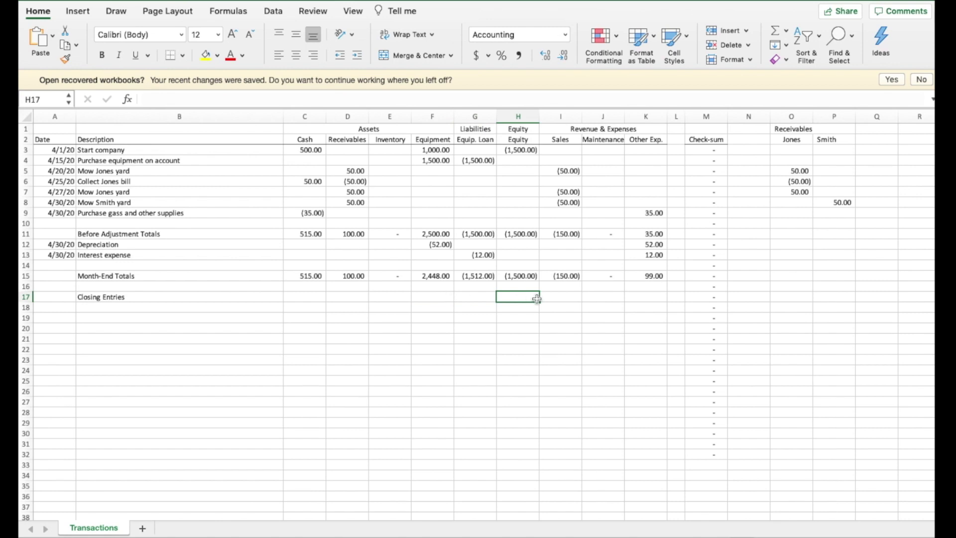
{"action": "left_click", "coordinate": [559, 299]}
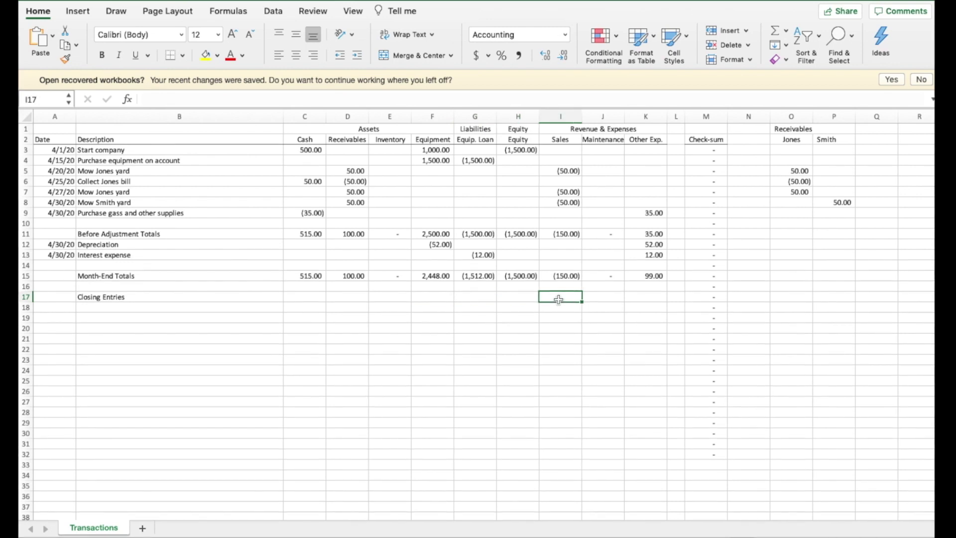
{"action": "type", "text": "14"}
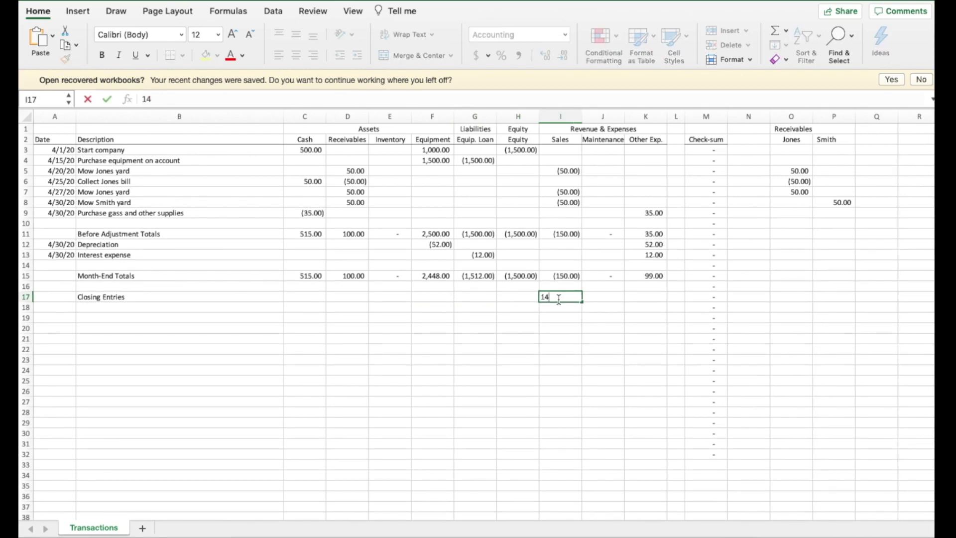
{"action": "type", "text": "0"}
{"action": "key", "text": "ctrl+Return"}
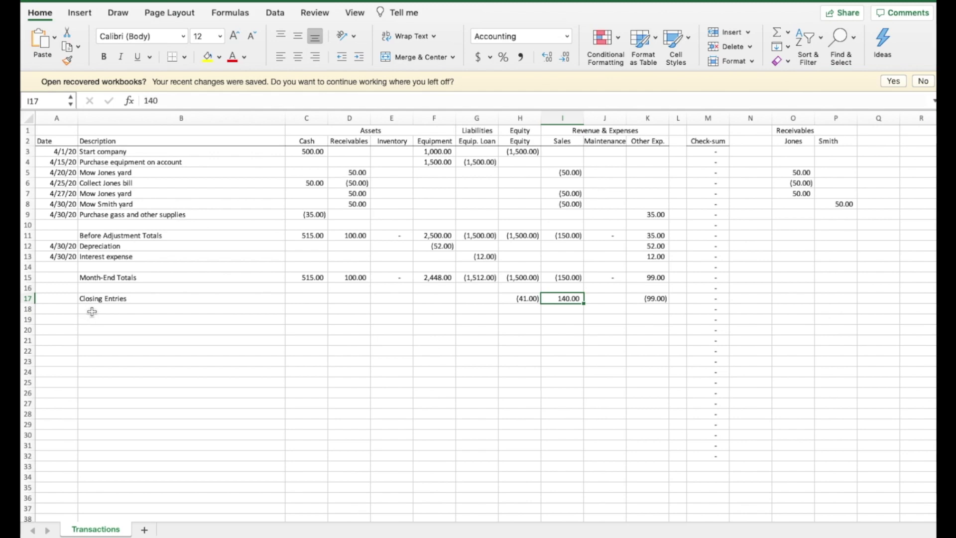
- Enter the label 'Closing Balances' in cell B18
{"action": "left_click", "coordinate": [92, 311]}
{"action": "type", "text": "C"}
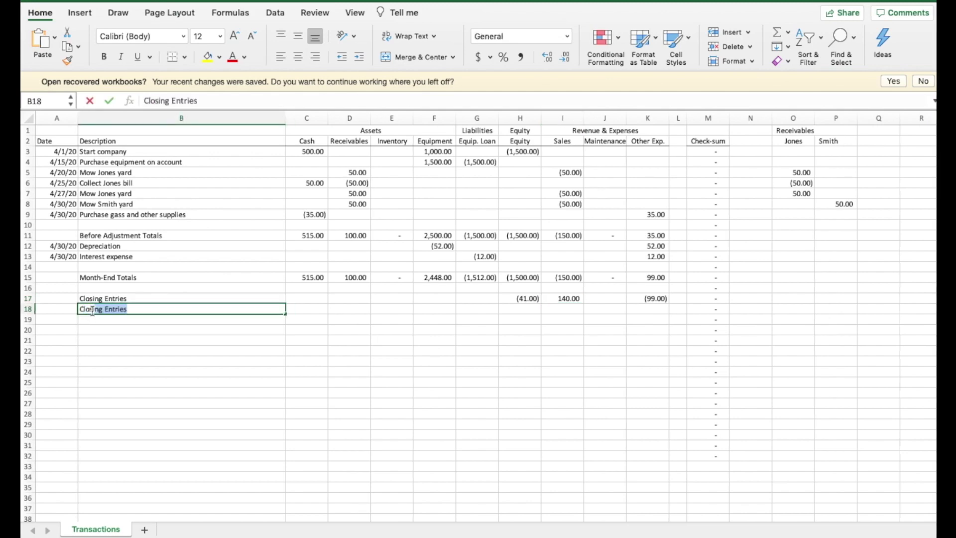
{"action": "type", "text": "losing Balances"}
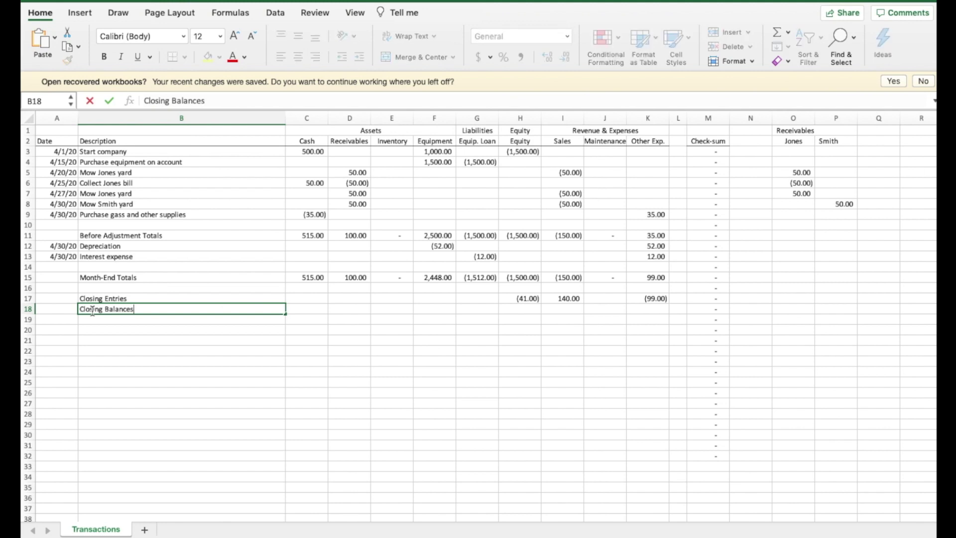
{"action": "key", "text": "Tab"}
{"action": "left_click", "coordinate": [125, 310]}
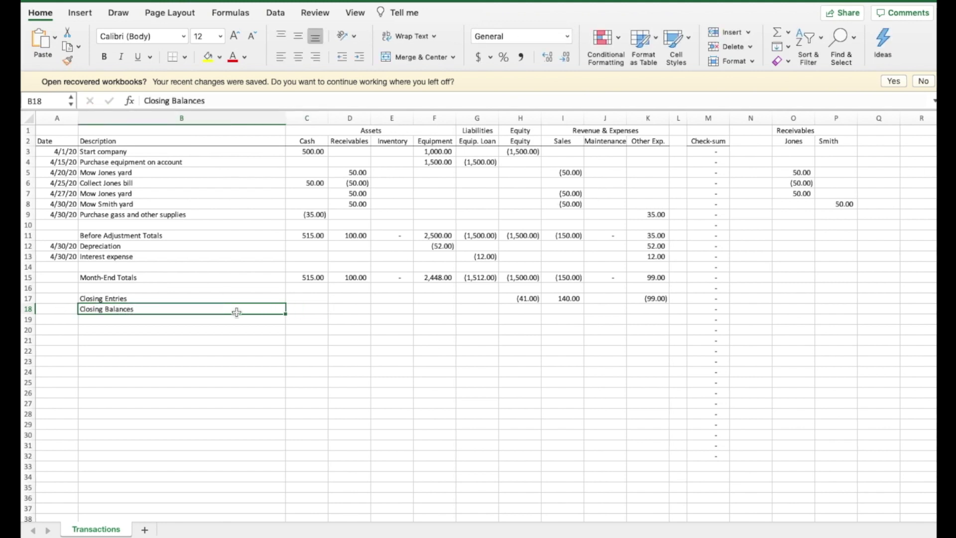
- Enter =SUM(C15:C17) in C18 and fill it across row 18 through K18
{"action": "left_click", "coordinate": [312, 307]}
{"action": "type", "text": "=sum("}
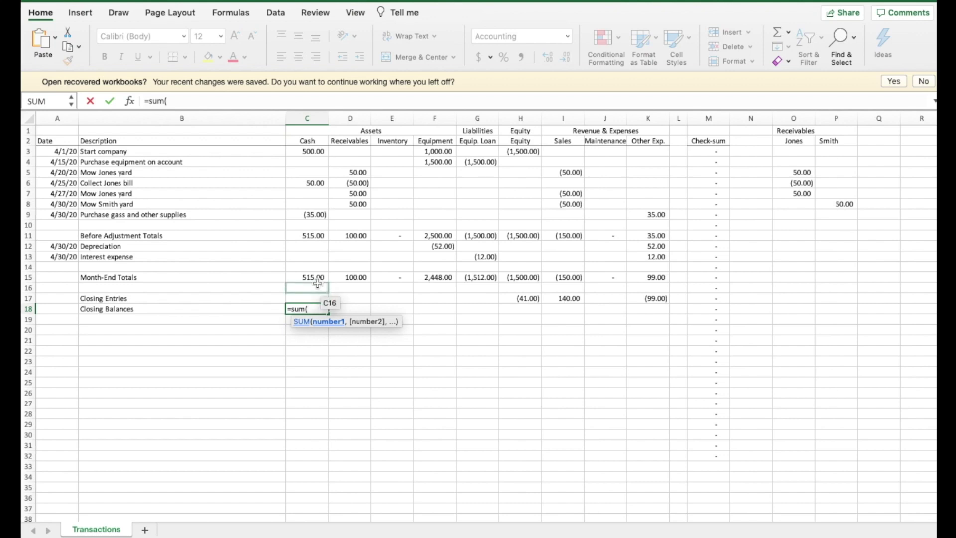
{"action": "left_click_drag", "start_coordinate": [318, 277], "coordinate": [316, 294]}
{"action": "key", "text": "Tab"}
{"action": "left_click", "coordinate": [313, 309]}
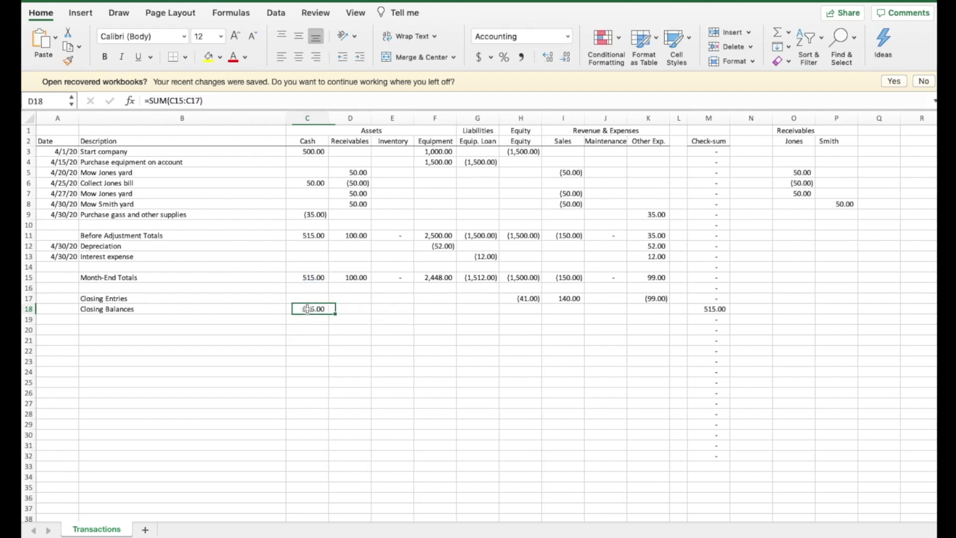
{"action": "left_click_drag", "start_coordinate": [329, 314], "coordinate": [667, 312]}
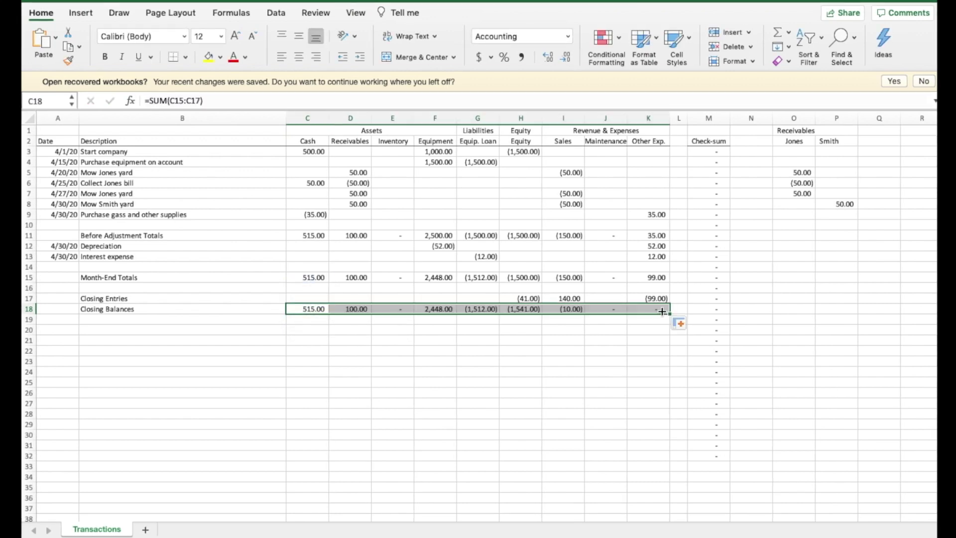
{"action": "left_click", "coordinate": [632, 360]}
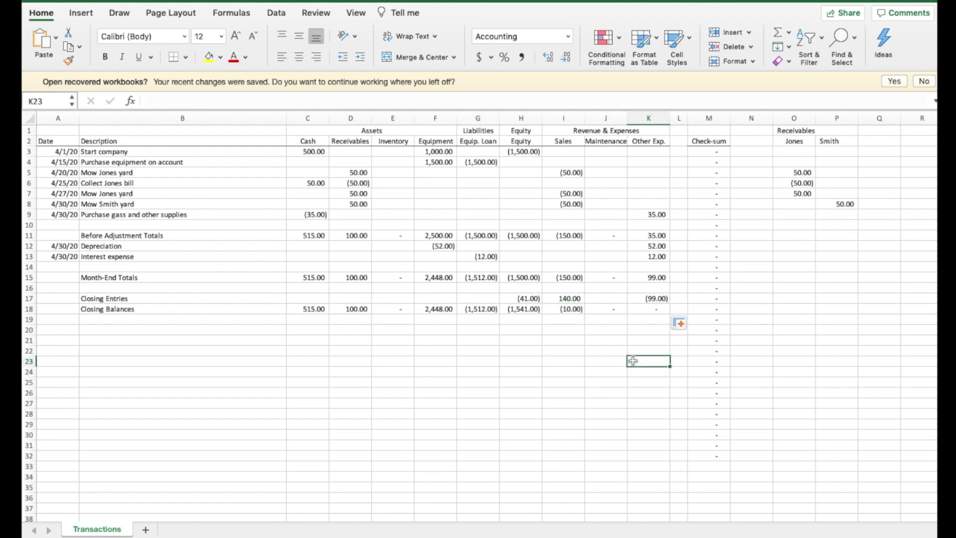
{"action": "left_click", "coordinate": [575, 299]}
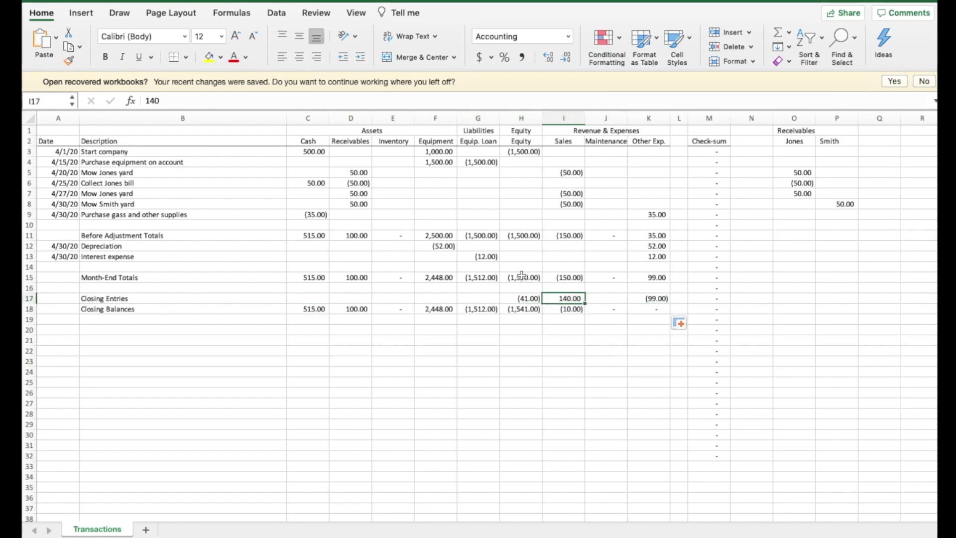
- Change the Sales closing entry in I17 to 150 and the Equity entry in H17 to -51
{"action": "left_click", "coordinate": [153, 100]}
{"action": "type", "text": "5"}
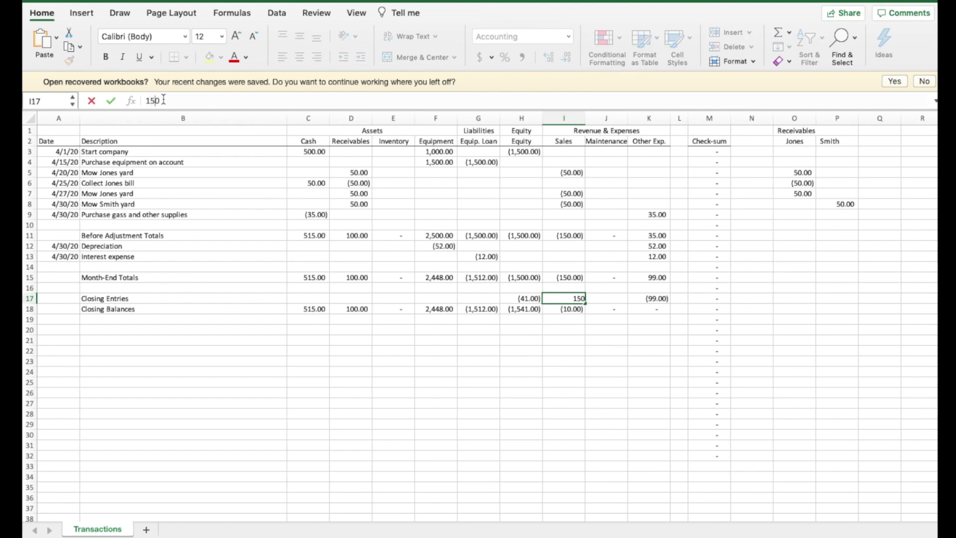
{"action": "key", "text": "Tab"}
{"action": "left_click", "coordinate": [530, 297]}
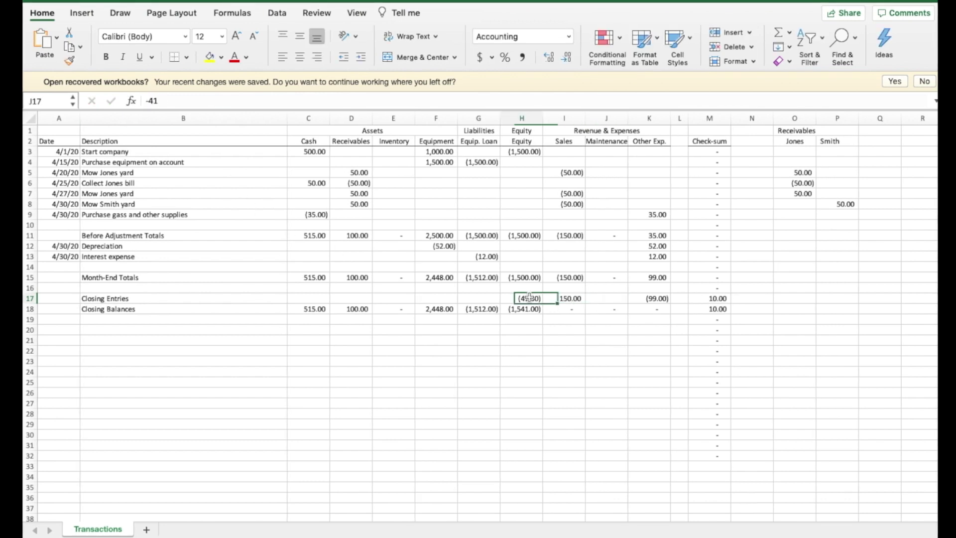
{"action": "left_click", "coordinate": [152, 101]}
{"action": "key", "text": "BackSpace"}
{"action": "type", "text": "5"}
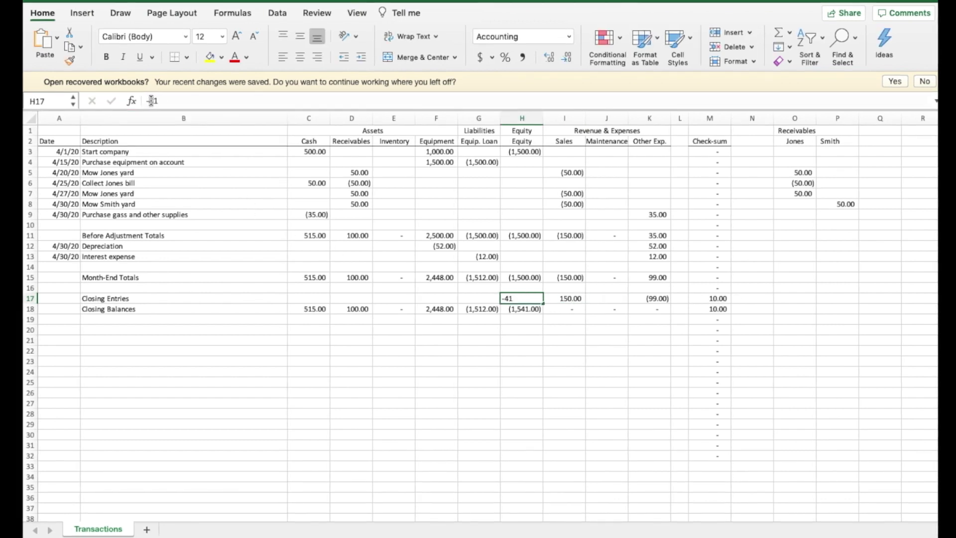
{"action": "key", "text": "Tab"}
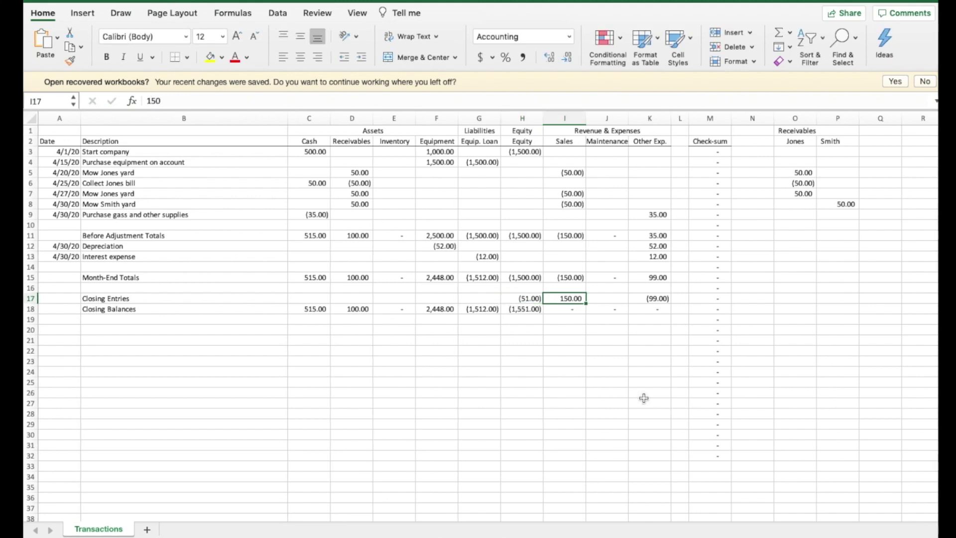
{"action": "left_click", "coordinate": [641, 399]}
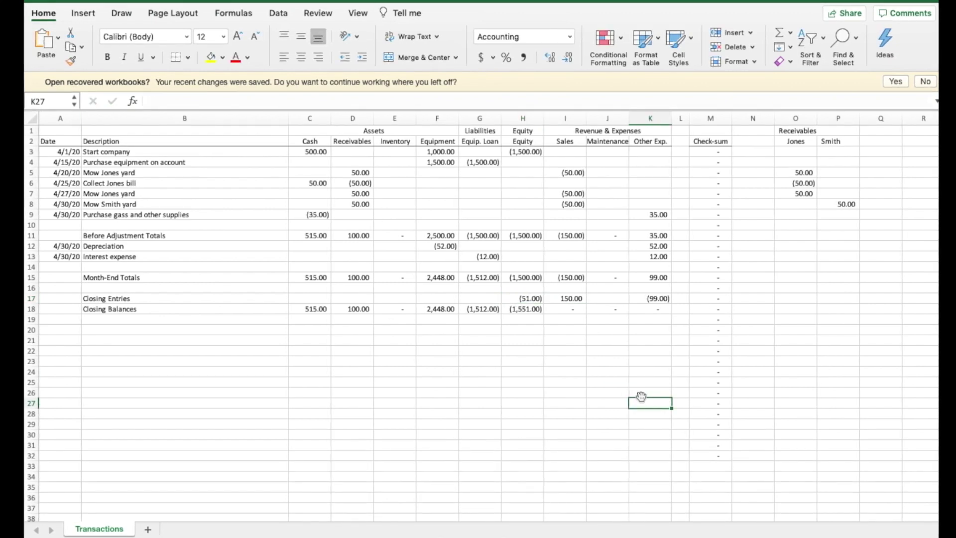
{"action": "left_click", "coordinate": [793, 310]}
- Sum the Jones receivables column into O18 and copy that formula to P18 for Smith
{"action": "type", "text": "=su"}
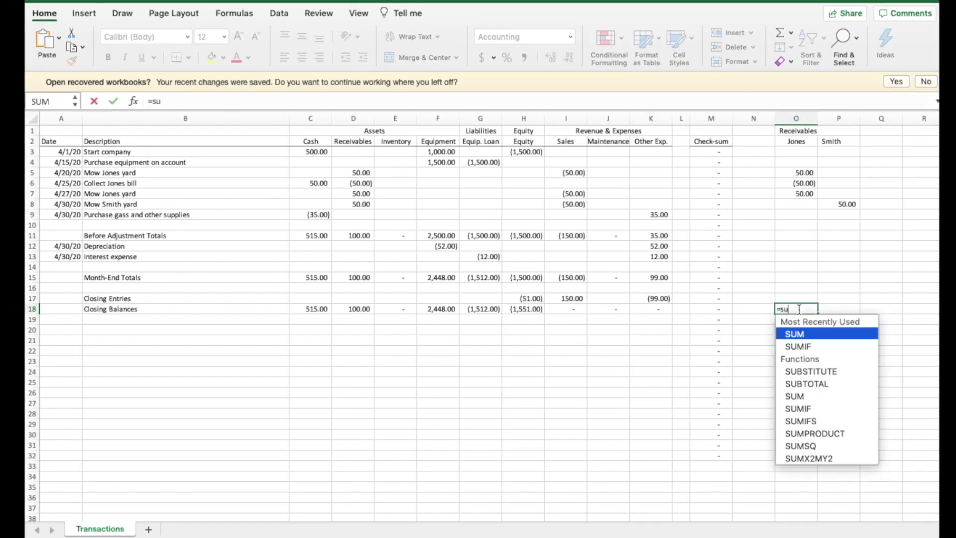
{"action": "type", "text": "m("}
{"action": "left_click_drag", "start_coordinate": [801, 173], "coordinate": [848, 313]}
{"action": "key", "text": "Tab"}
{"action": "left_click", "coordinate": [817, 309]}
{"action": "left_click", "coordinate": [847, 349]}
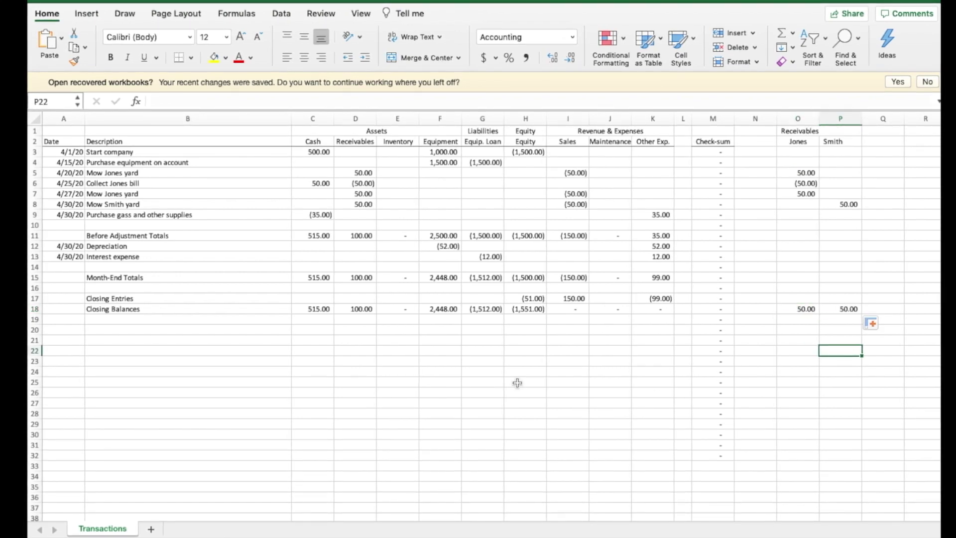
- Rename the Transactions sheet to April
{"action": "double_click", "coordinate": [101, 528]}
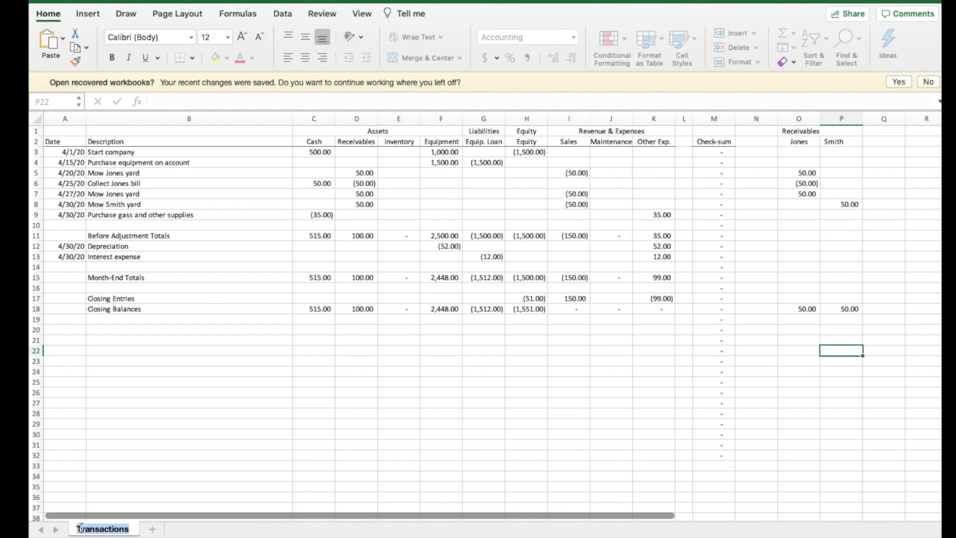
{"action": "type", "text": "Apri"}
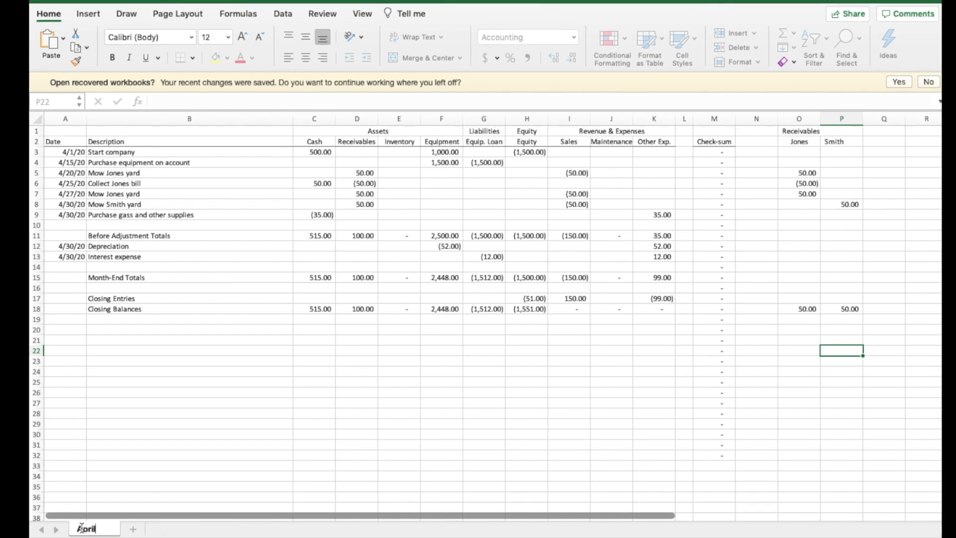
{"action": "type", "text": "l"}
{"action": "key", "text": "Return"}
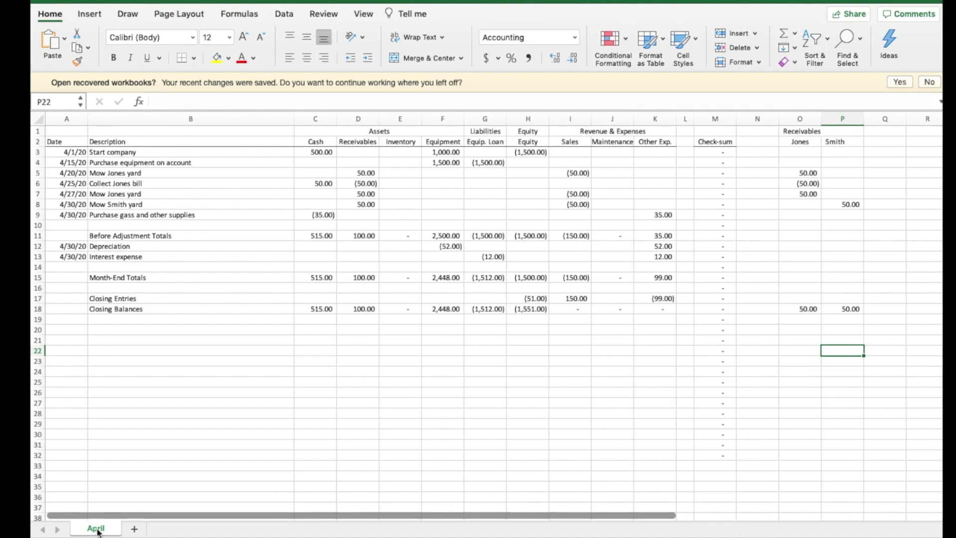
- Create a copy of the April sheet placed after the last sheet
{"action": "right_click", "coordinate": [98, 532]}
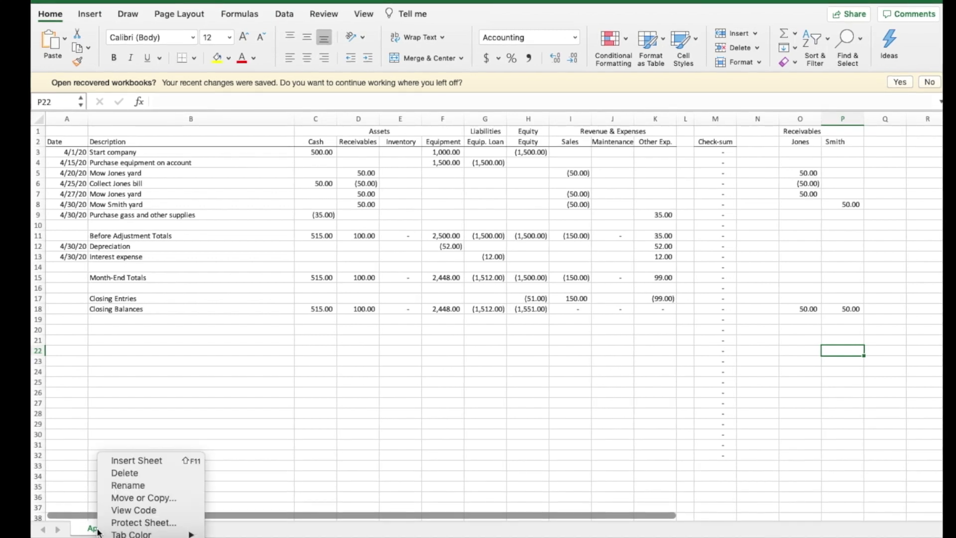
{"action": "left_click", "coordinate": [133, 498]}
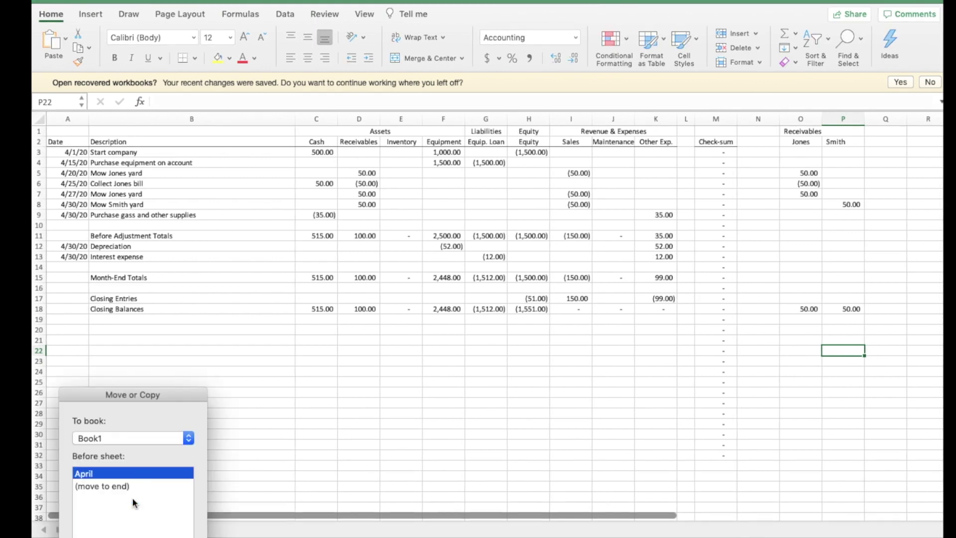
{"action": "left_click", "coordinate": [103, 487]}
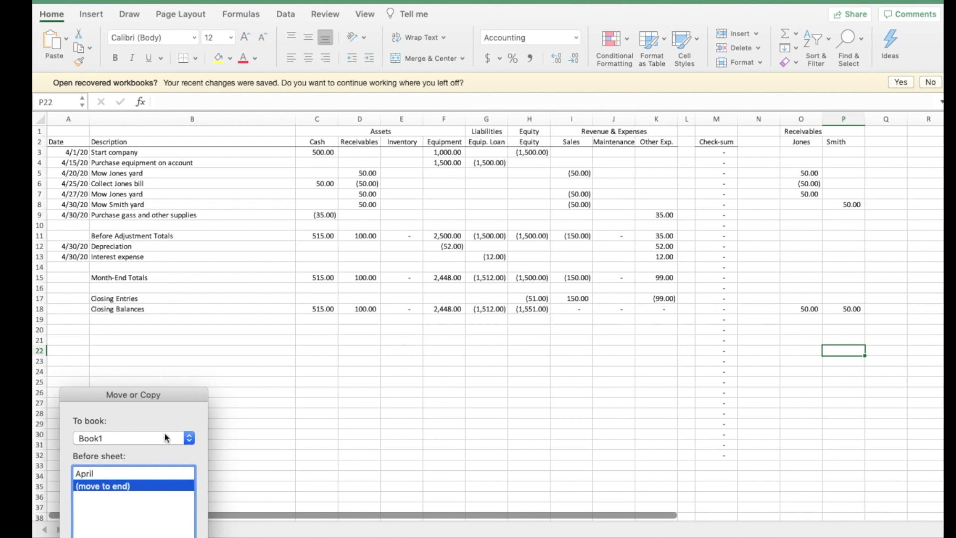
{"action": "left_click_drag", "start_coordinate": [165, 392], "coordinate": [237, 289]}
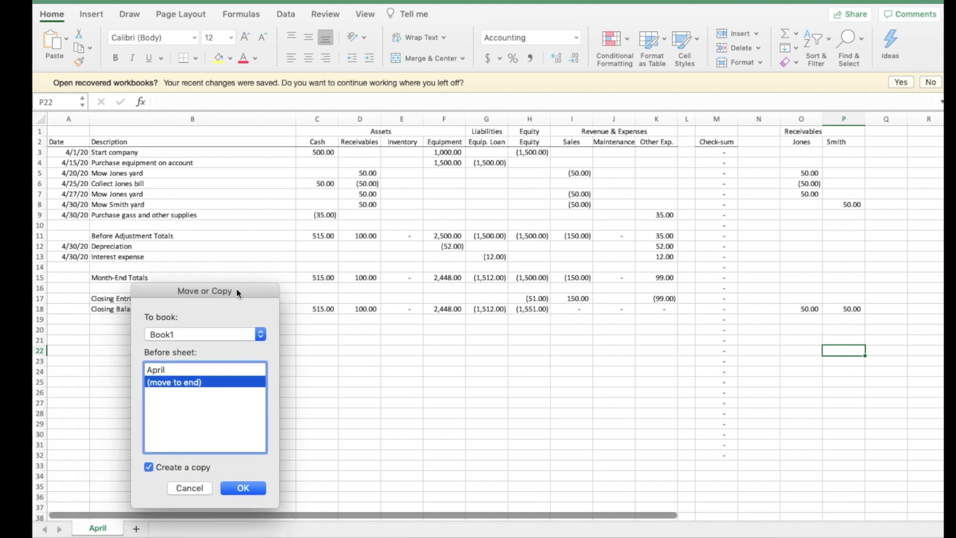
{"action": "left_click", "coordinate": [244, 488]}
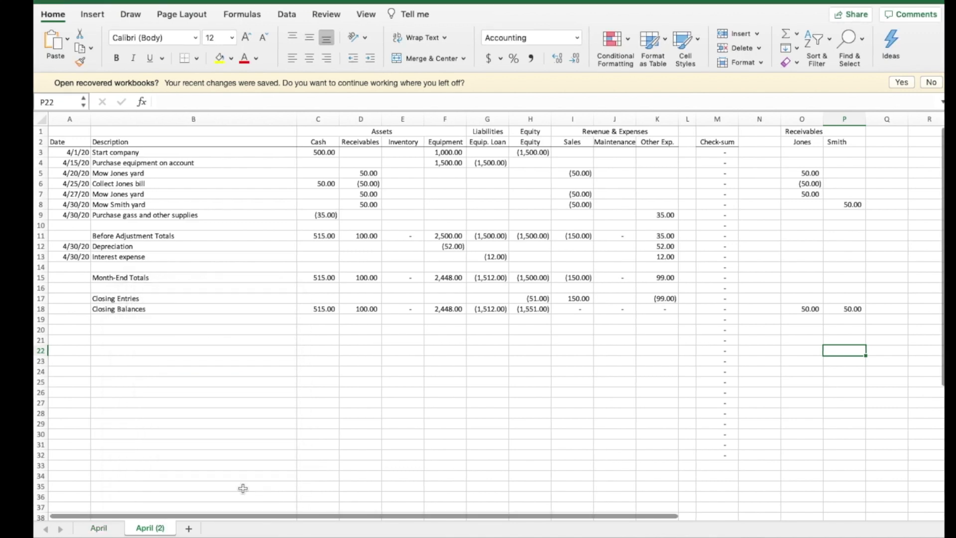
- Rename the copied 'April (2)' sheet to May
{"action": "double_click", "coordinate": [150, 529]}
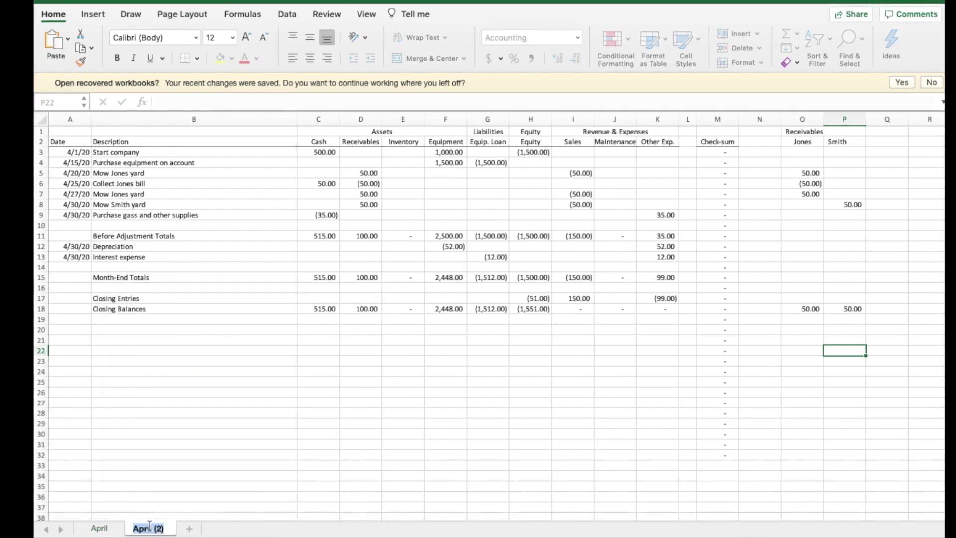
{"action": "type", "text": "May"}
{"action": "key", "text": "Return"}
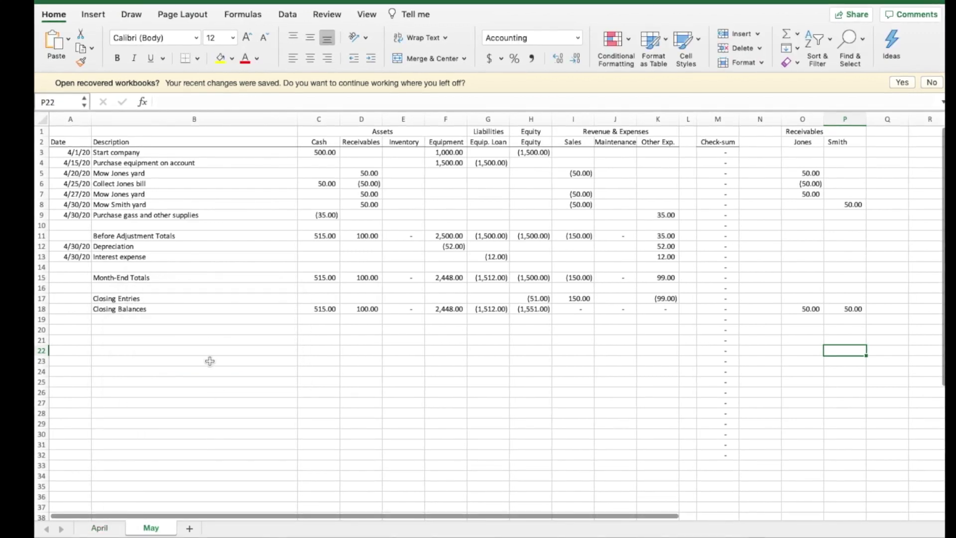
- Copy the closing balance figures in C18:P18
{"action": "left_click", "coordinate": [62, 154]}
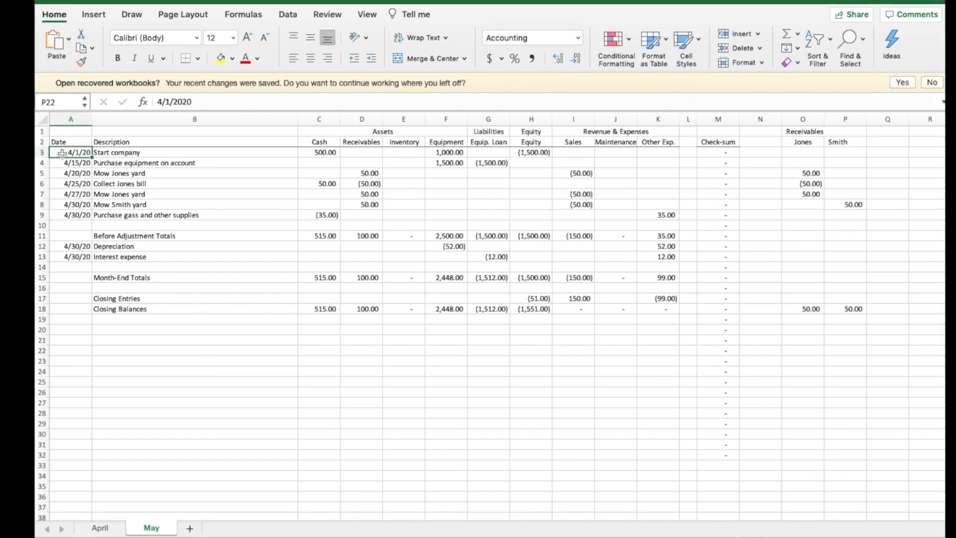
{"action": "left_click_drag", "start_coordinate": [61, 154], "coordinate": [662, 313]}
{"action": "left_click", "coordinate": [491, 422]}
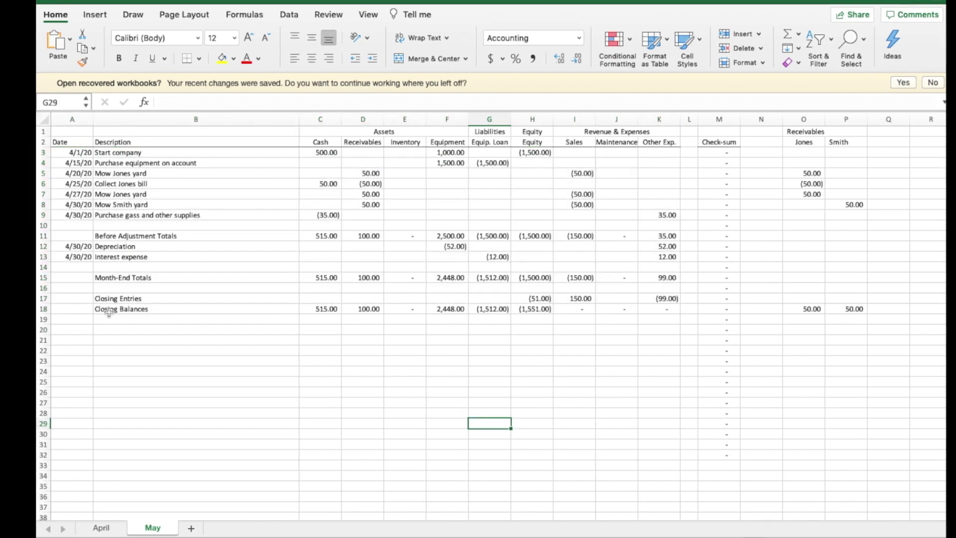
{"action": "left_click", "coordinate": [49, 153]}
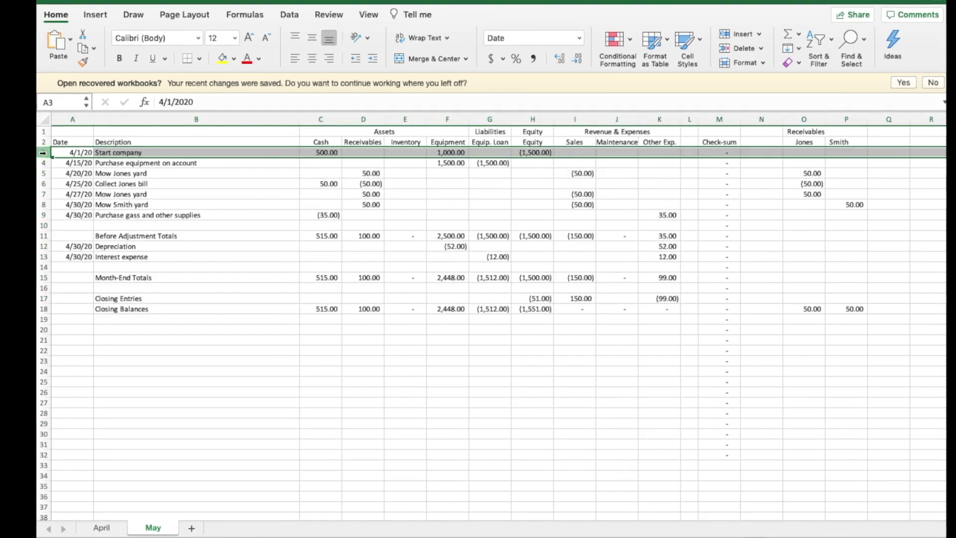
{"action": "left_click", "coordinate": [62, 173]}
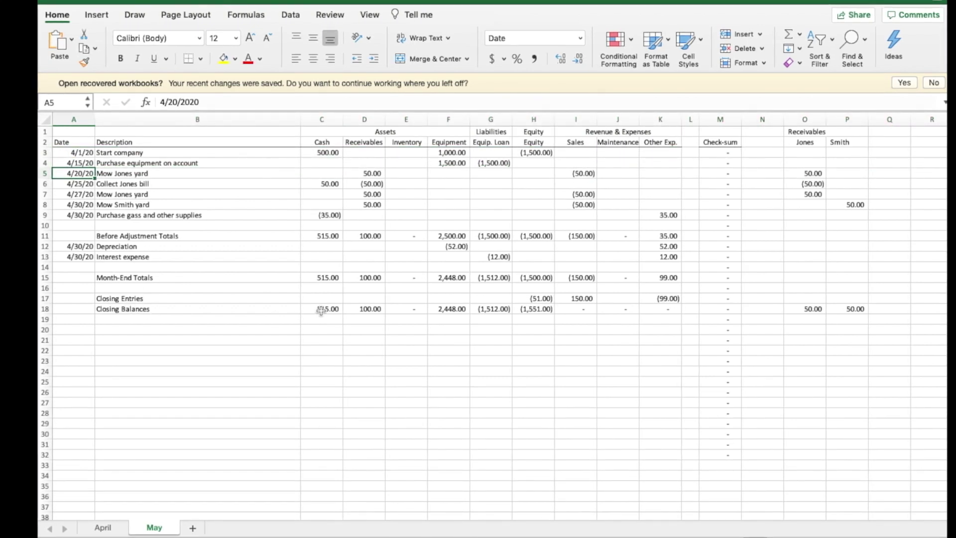
{"action": "left_click_drag", "start_coordinate": [321, 311], "coordinate": [851, 312]}
{"action": "right_click", "coordinate": [851, 312]}
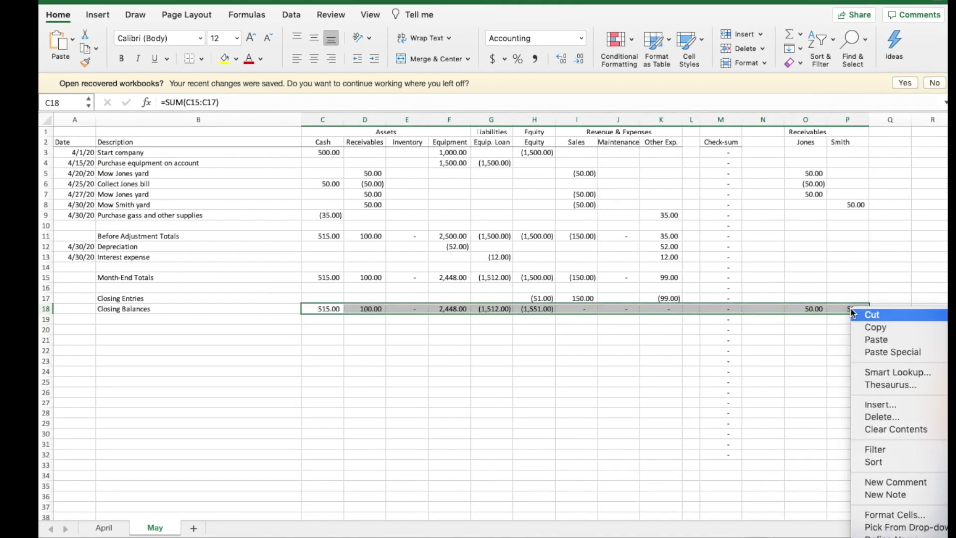
{"action": "left_click", "coordinate": [875, 326]}
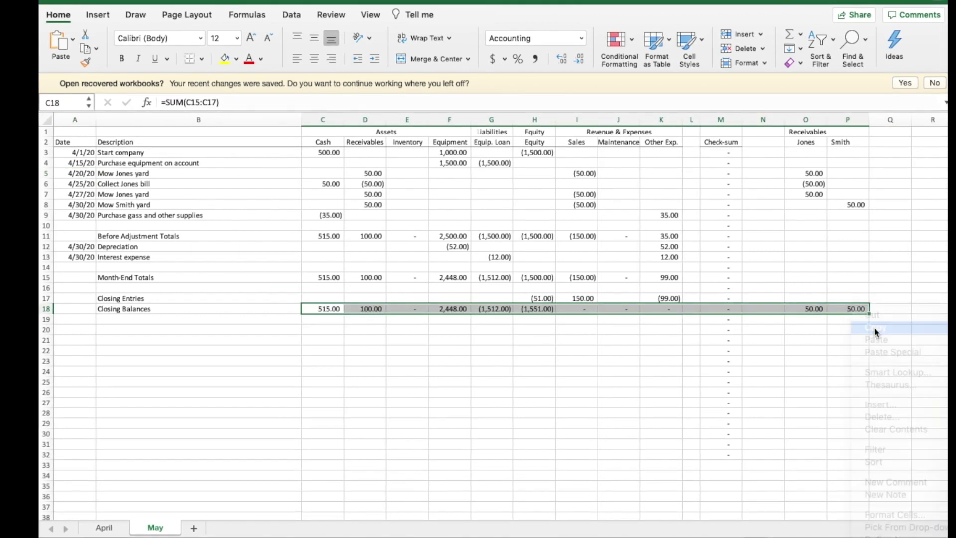
- Paste the closing balances into C3 as values only and clear the date in A3
{"action": "left_click", "coordinate": [327, 153]}
{"action": "right_click", "coordinate": [327, 153]}
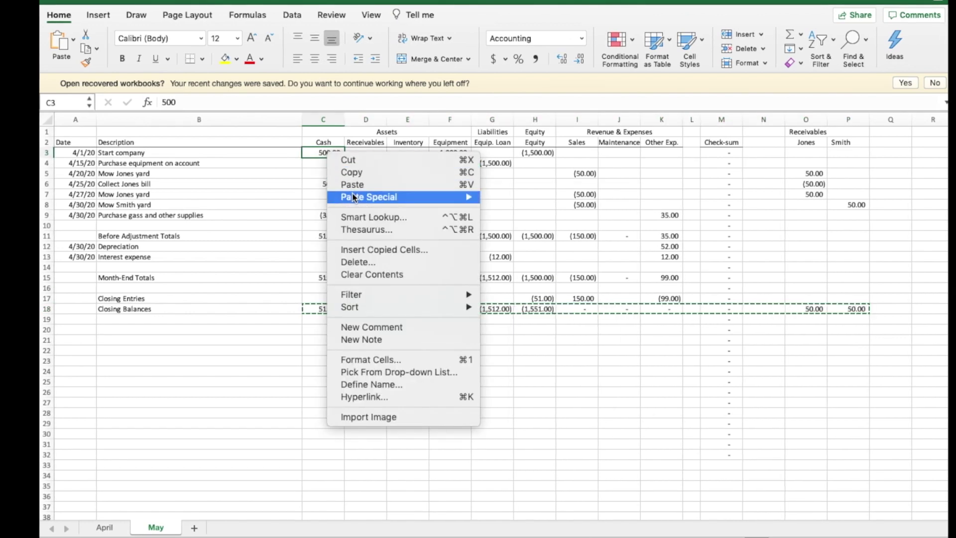
{"action": "mouse_move", "coordinate": [355, 197]}
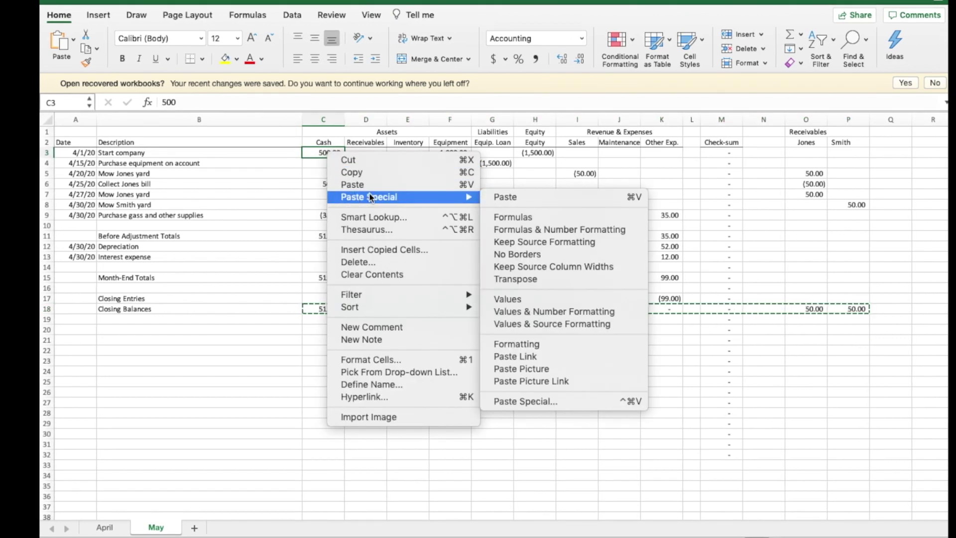
{"action": "left_click", "coordinate": [521, 301]}
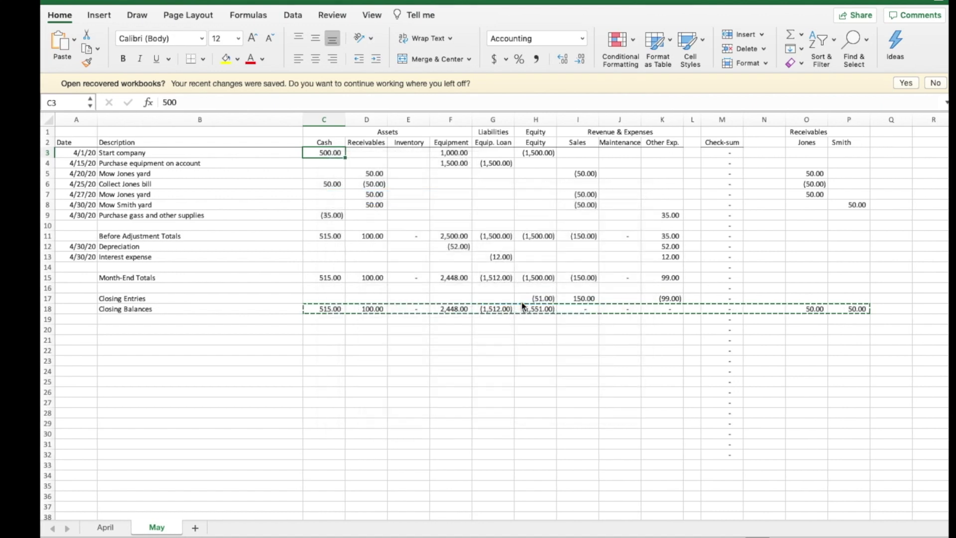
{"action": "left_click", "coordinate": [90, 154]}
{"action": "key", "text": "Delete"}
- Label row 3 'Opening Balances' in cell B3
{"action": "key", "text": "Tab"}
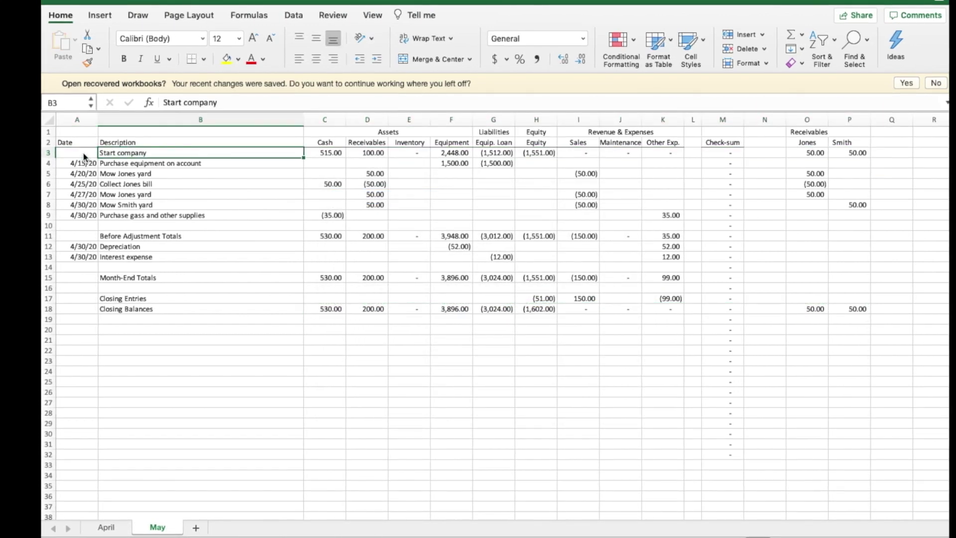
{"action": "type", "text": "Opening Bala"}
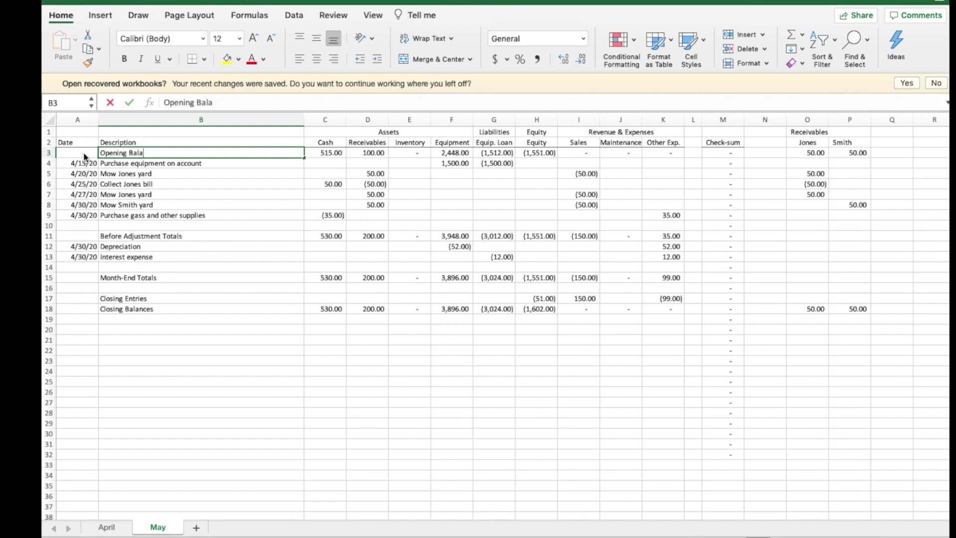
{"action": "type", "text": "nces"}
{"action": "key", "text": "Tab"}
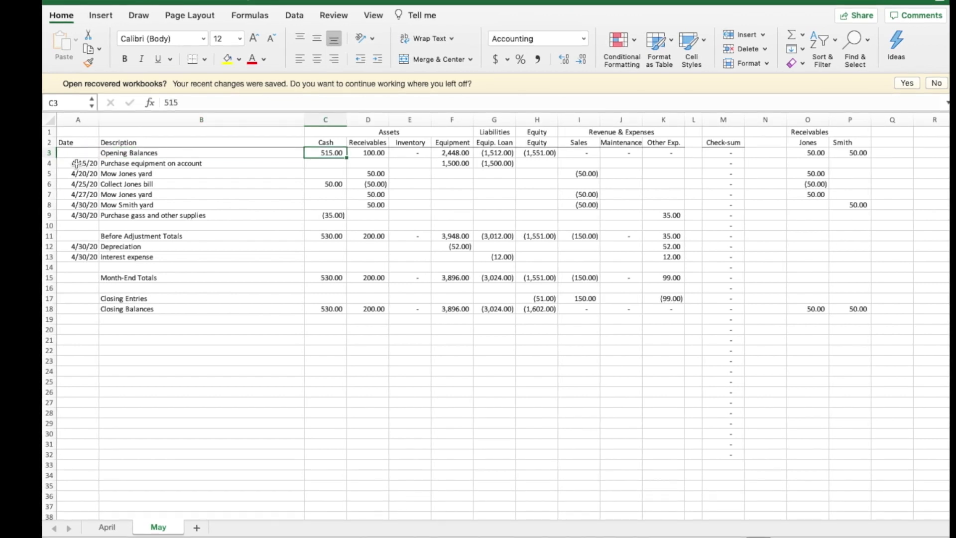
- Clear contents of the April entries in A4:K18 and the receivables in O4:P18
{"action": "left_click_drag", "start_coordinate": [76, 163], "coordinate": [860, 315]}
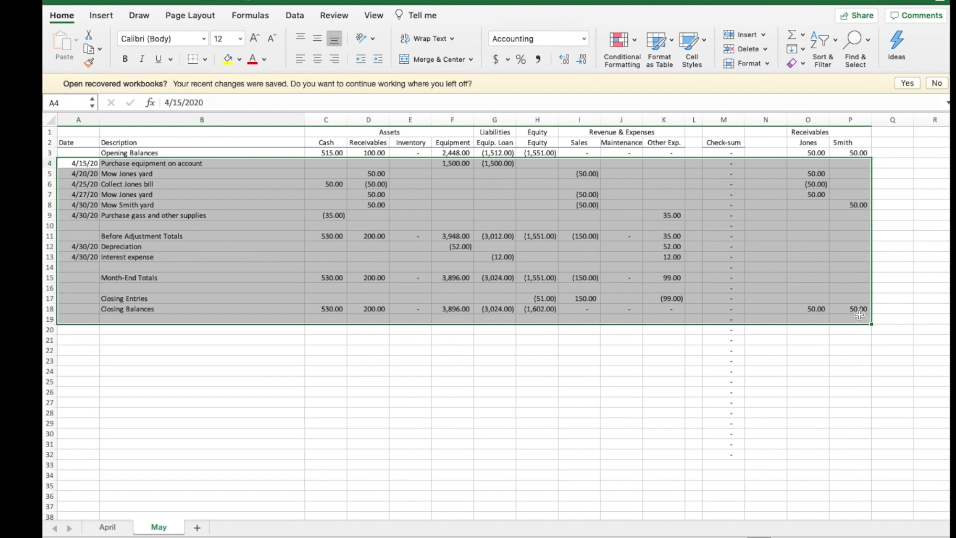
{"action": "right_click", "coordinate": [542, 223]}
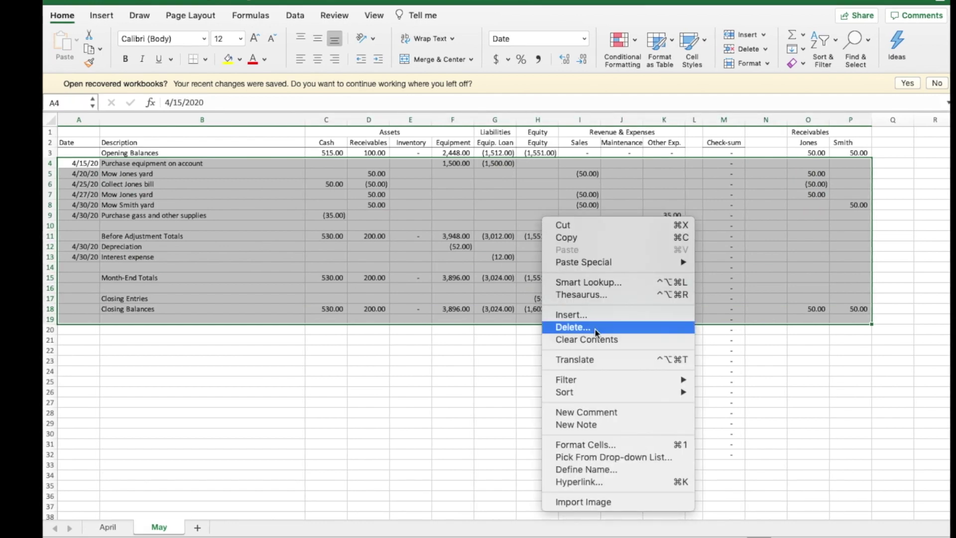
{"action": "left_click", "coordinate": [521, 354]}
{"action": "left_click_drag", "start_coordinate": [110, 166], "coordinate": [418, 197]}
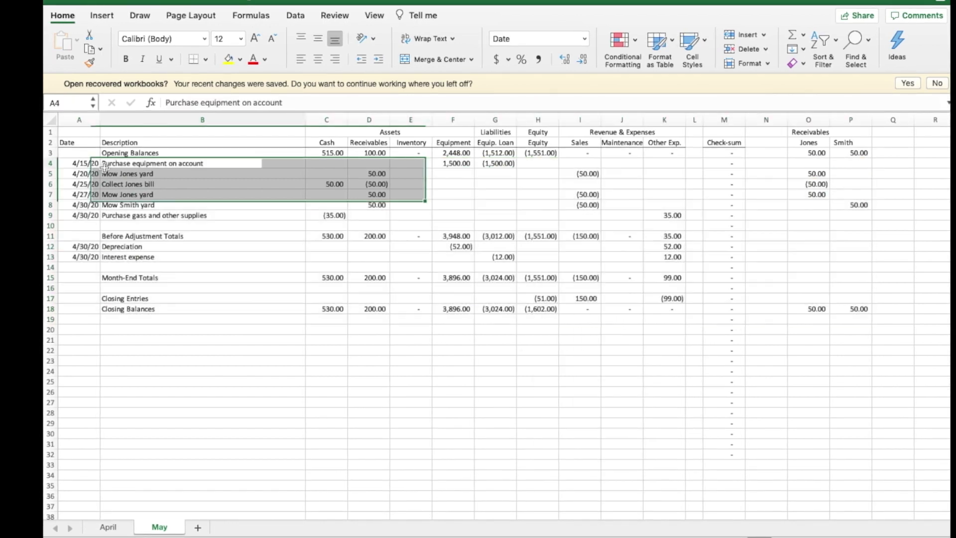
{"action": "left_click_drag", "start_coordinate": [80, 164], "coordinate": [660, 310]}
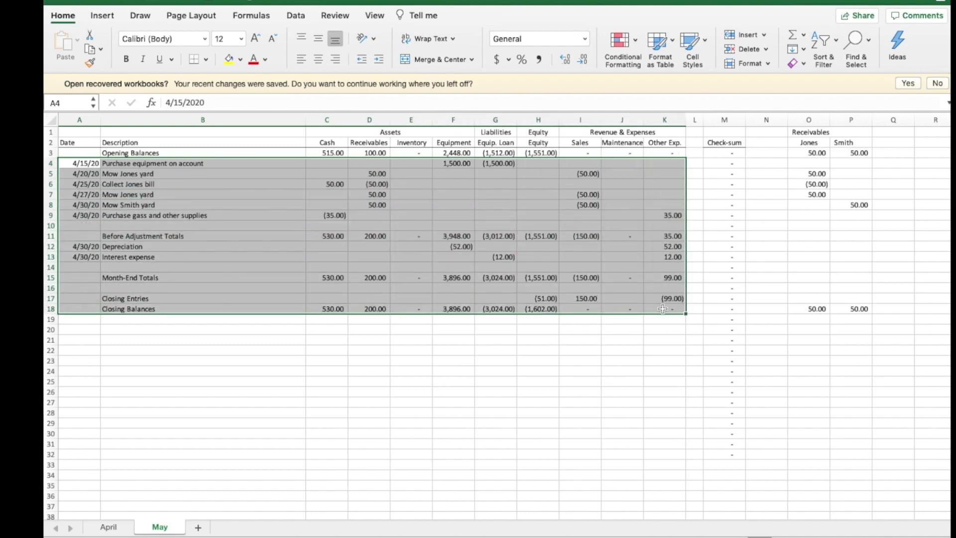
{"action": "right_click", "coordinate": [618, 209]}
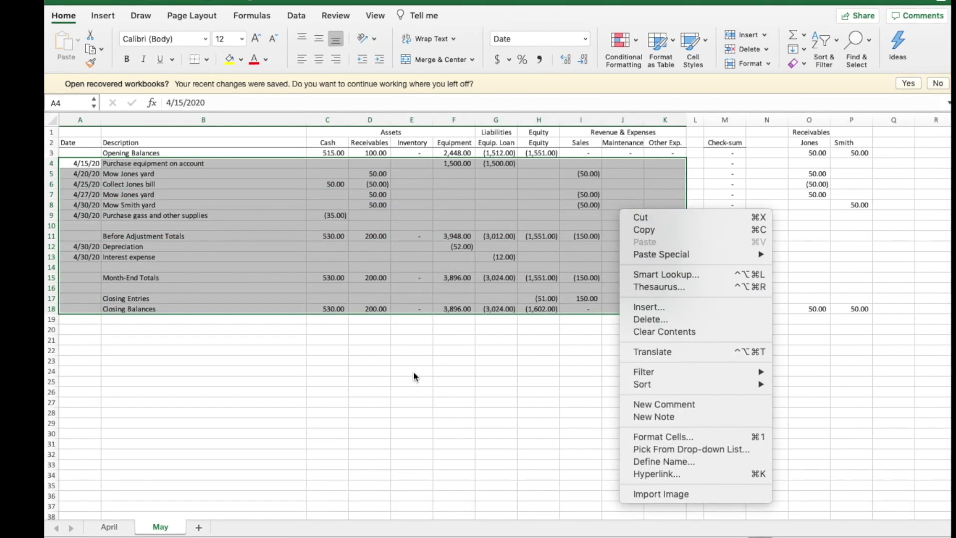
{"action": "left_click", "coordinate": [679, 332]}
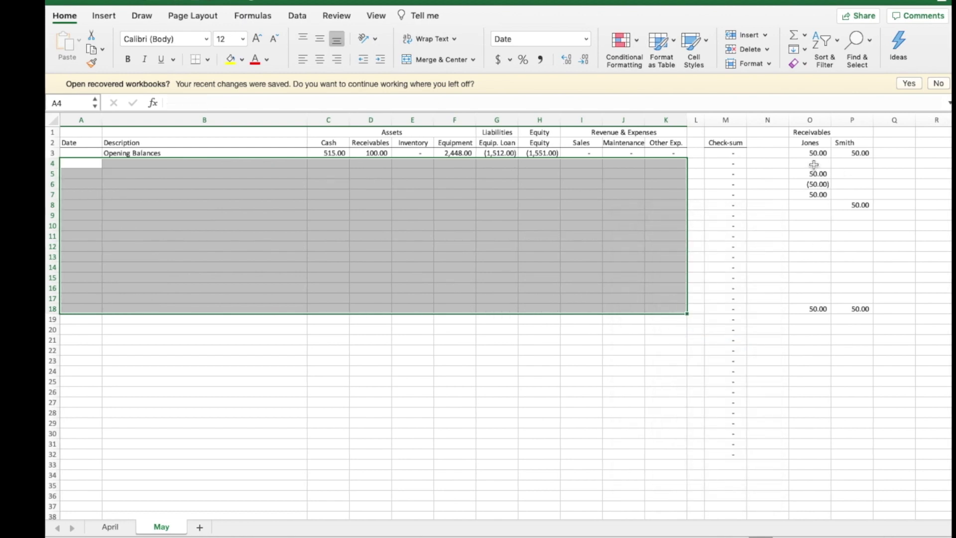
{"action": "left_click_drag", "start_coordinate": [814, 165], "coordinate": [862, 309]}
{"action": "right_click", "coordinate": [821, 267]}
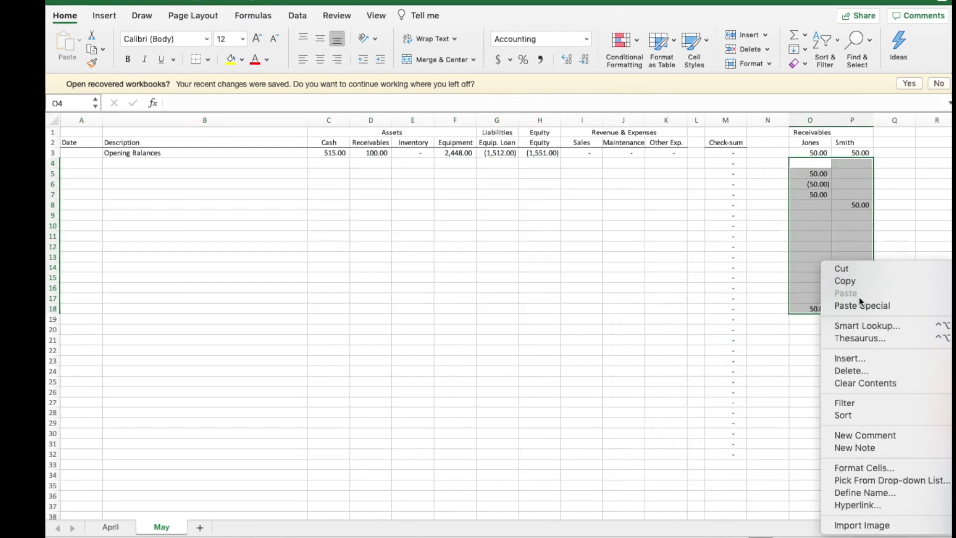
{"action": "left_click", "coordinate": [866, 383]}
{"action": "left_click", "coordinate": [407, 195]}
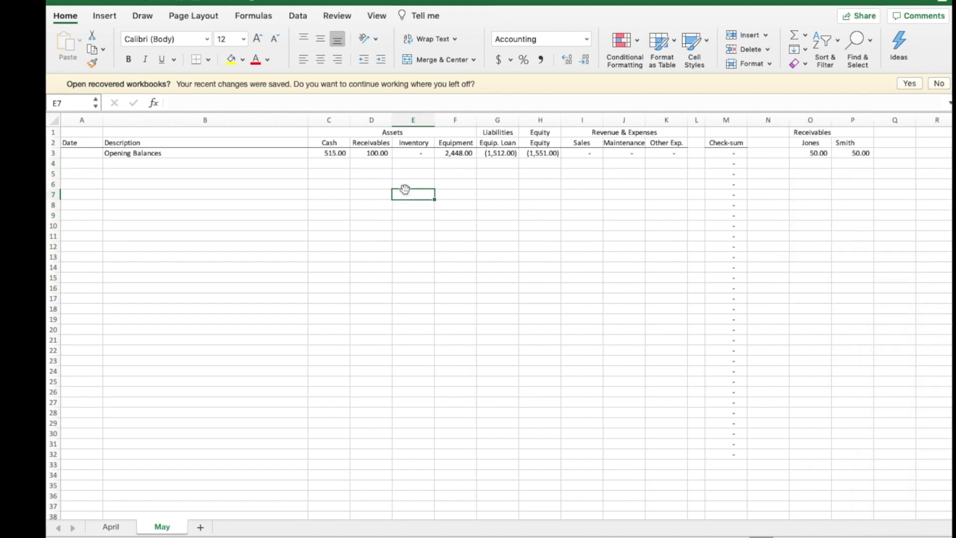
{"action": "left_click", "coordinate": [112, 527]}
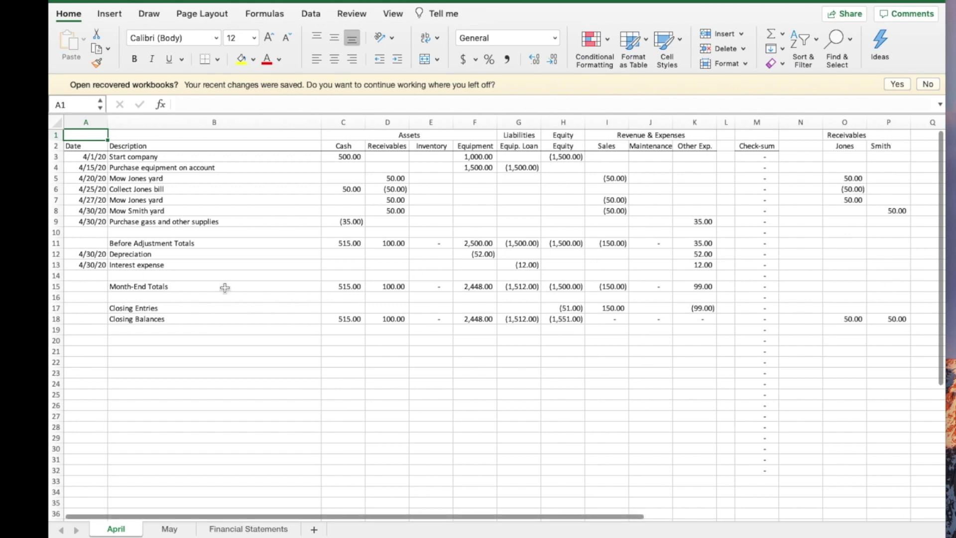
- Add top and bottom borders to the Before Adjustment Totals and Month-End Totals rows
{"action": "left_click", "coordinate": [55, 242]}
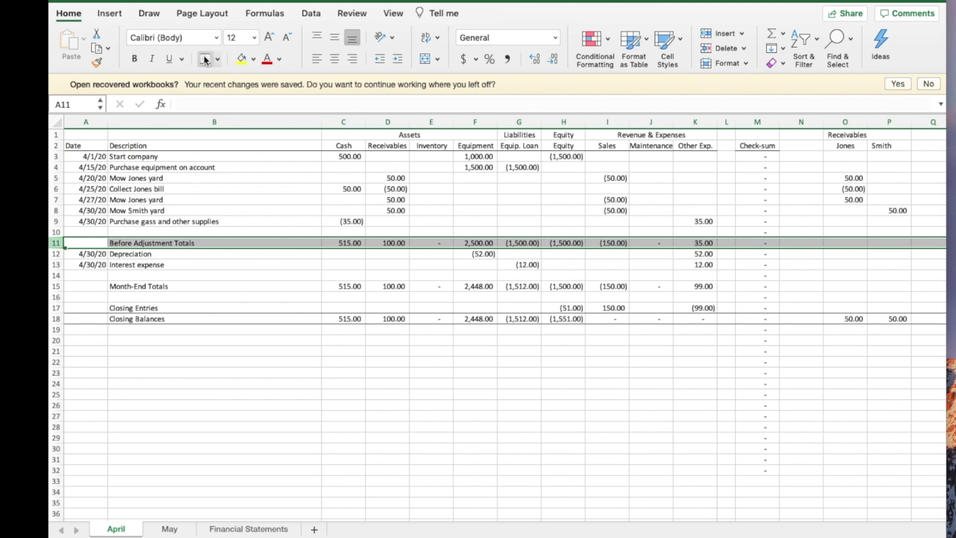
{"action": "left_click", "coordinate": [55, 286]}
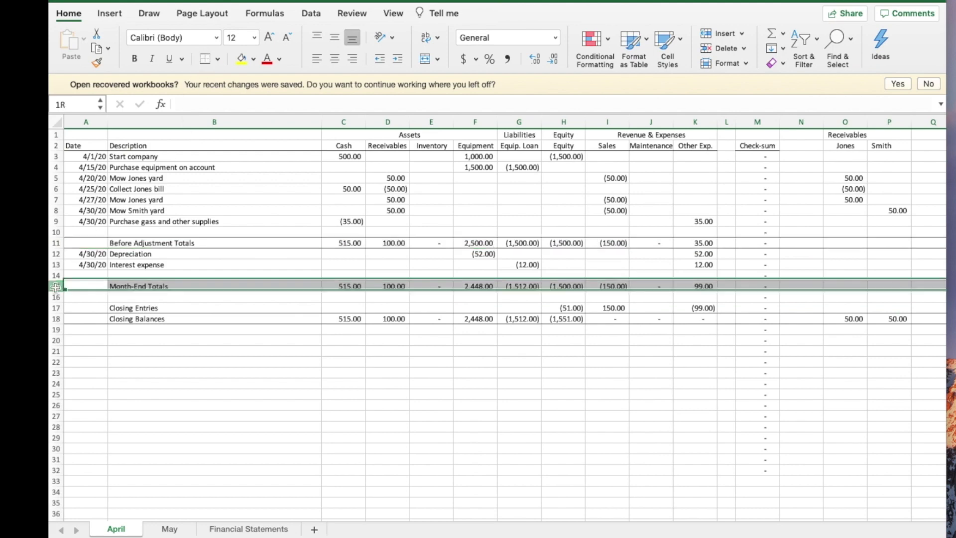
{"action": "left_click", "coordinate": [204, 61]}
{"action": "left_click", "coordinate": [466, 490]}
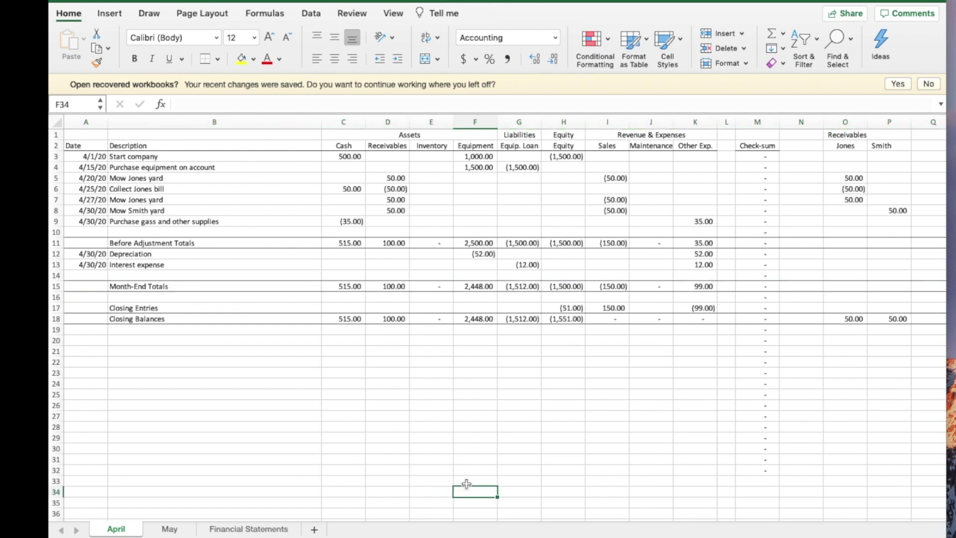
- Fill the Closing Balances row with light grey
{"action": "left_click", "coordinate": [55, 319]}
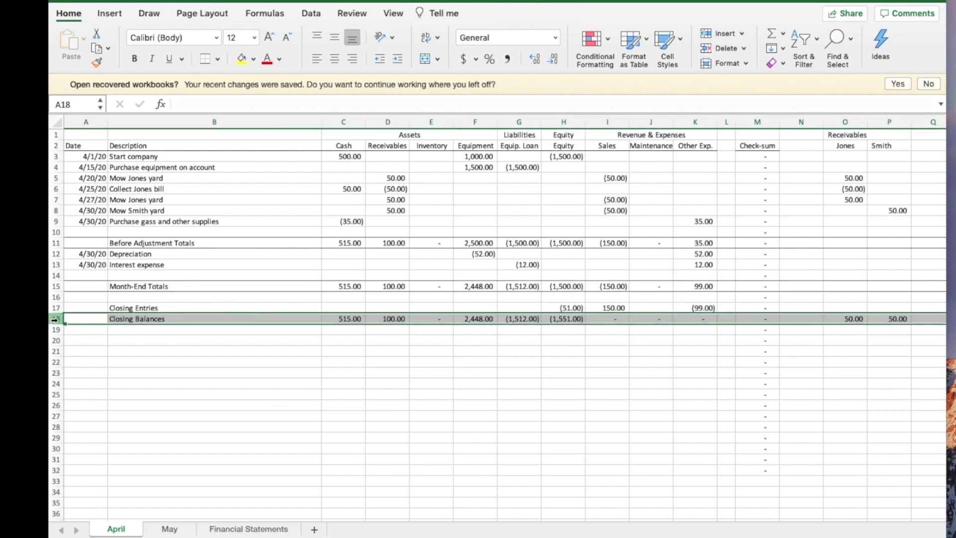
{"action": "left_click", "coordinate": [255, 59]}
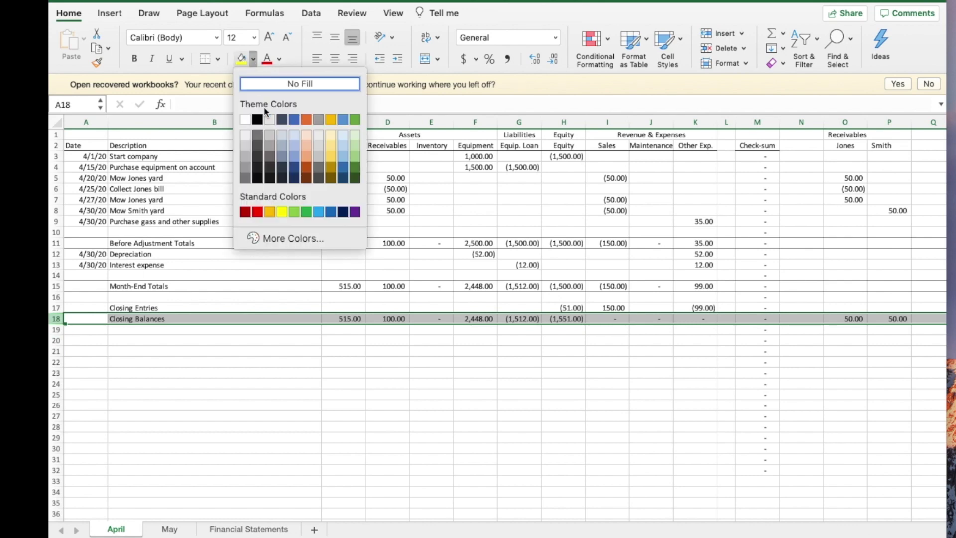
{"action": "left_click", "coordinate": [244, 146]}
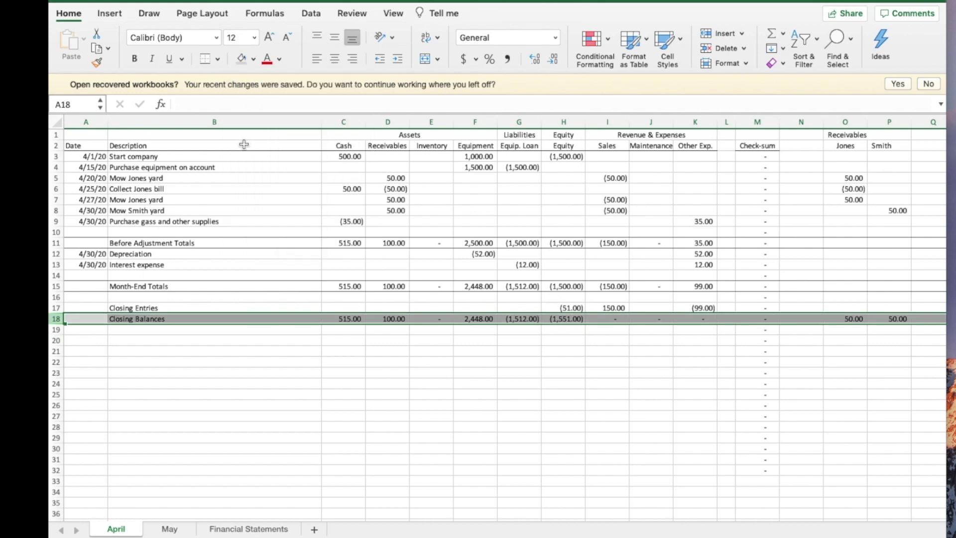
{"action": "left_click", "coordinate": [362, 416]}
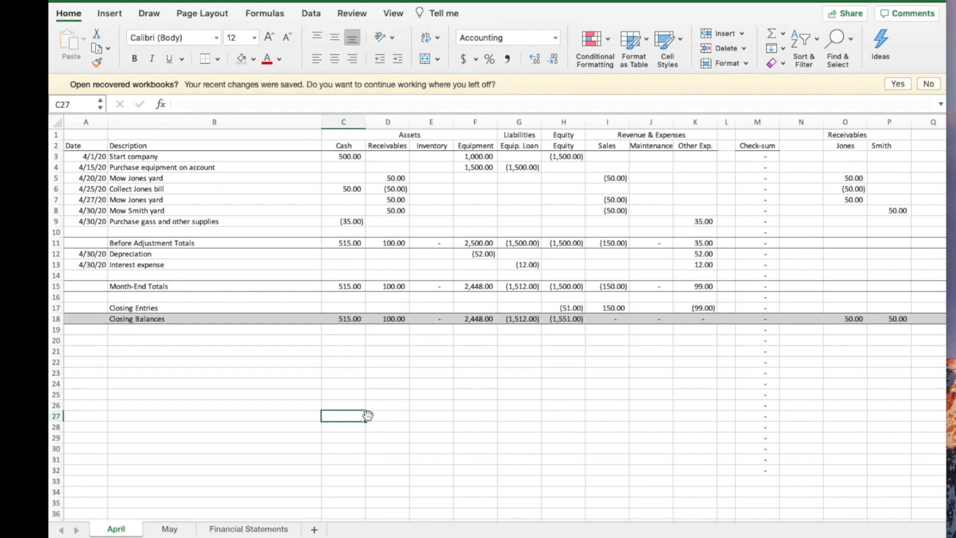